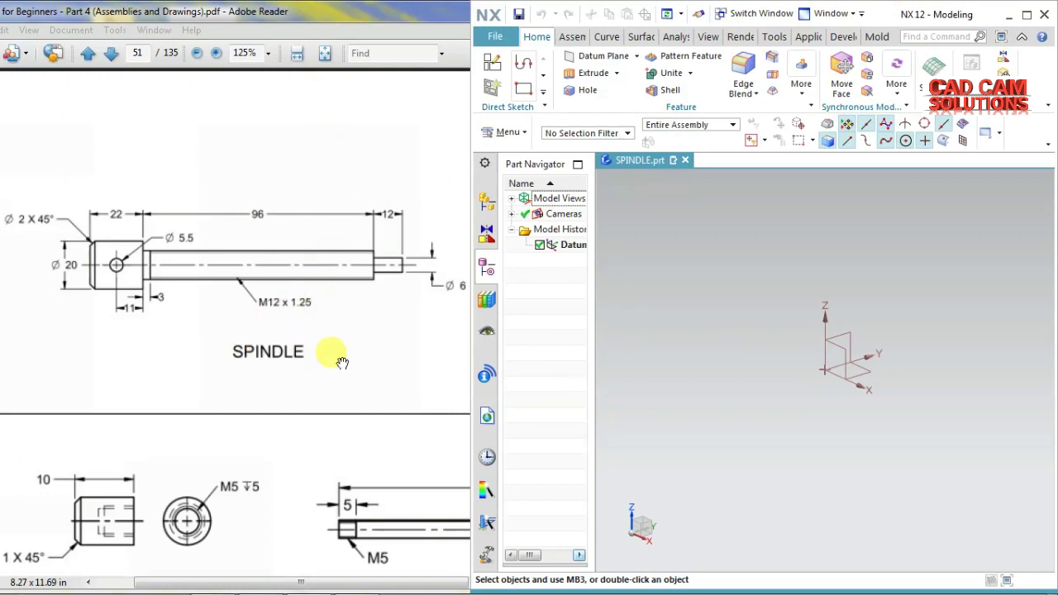
# Step: Start a sketch on the default XZ plane and draw a 130-long horizontal line from the origin
pyautogui.click(492, 62)
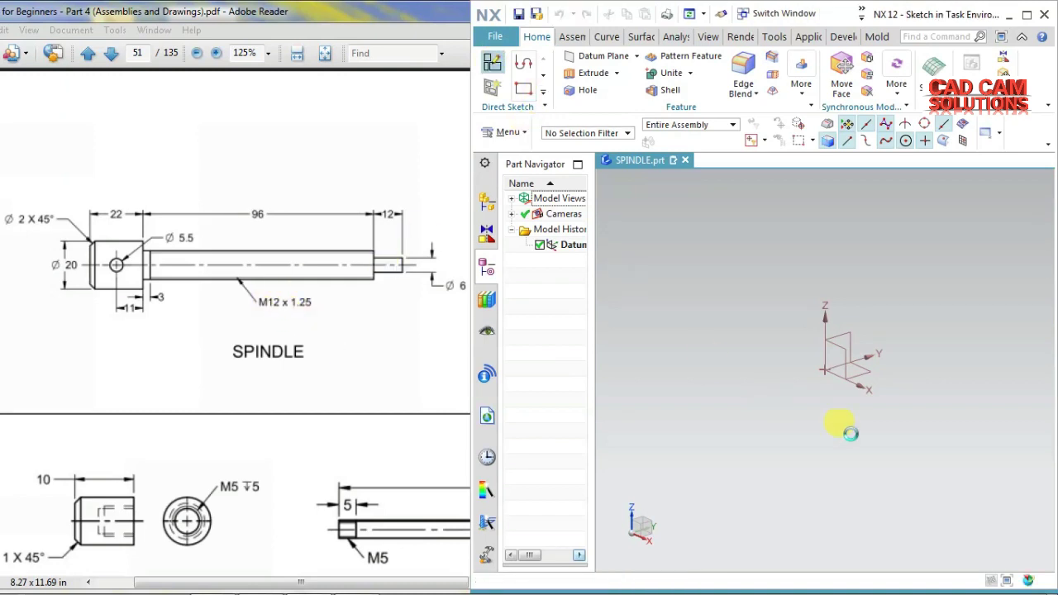
pyautogui.middleClick(703, 279)
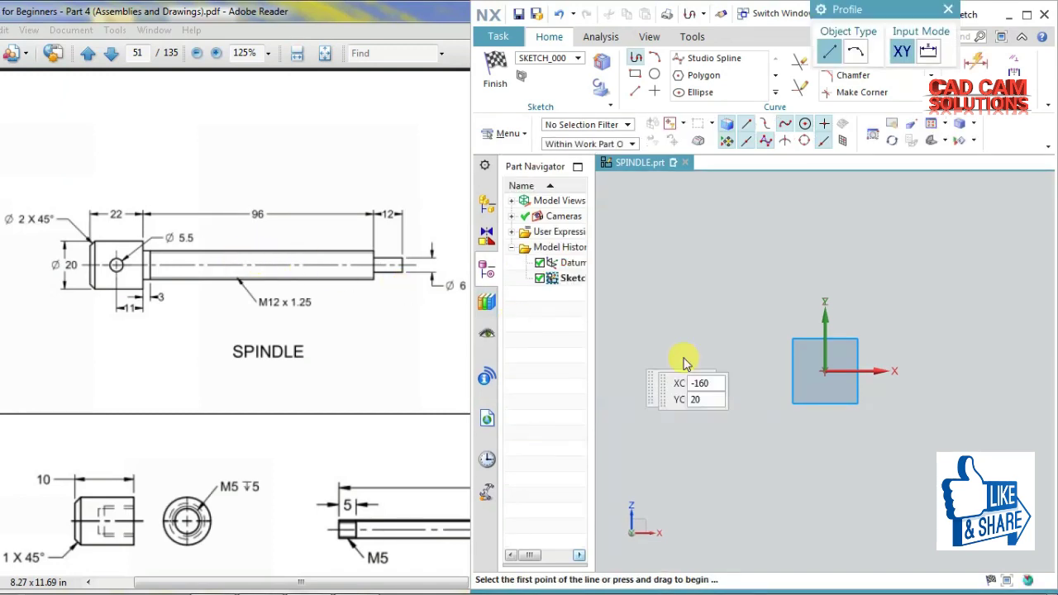
pyautogui.click(826, 371)
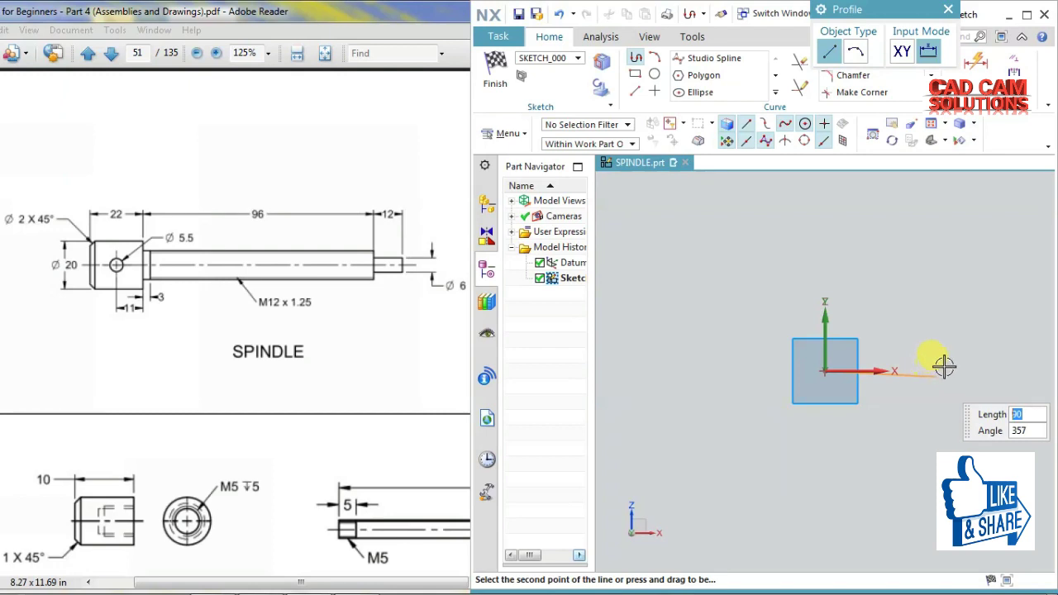
pyautogui.keyDown('shift'); pyautogui.moveTo(944, 367); pyautogui.dragTo(803, 367, button='middle'); pyautogui.keyUp('shift')
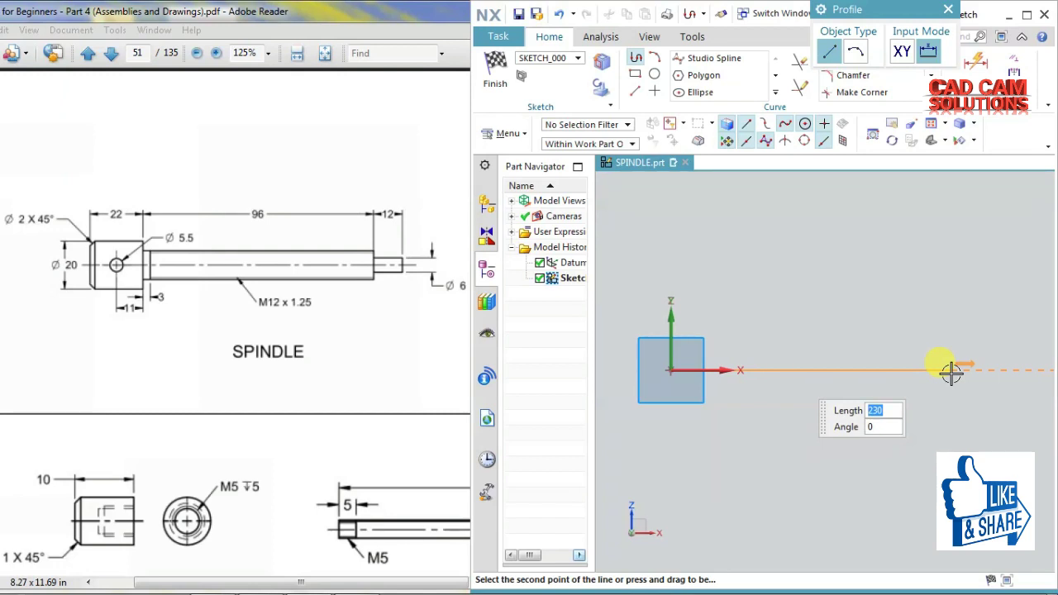
pyautogui.write('130')
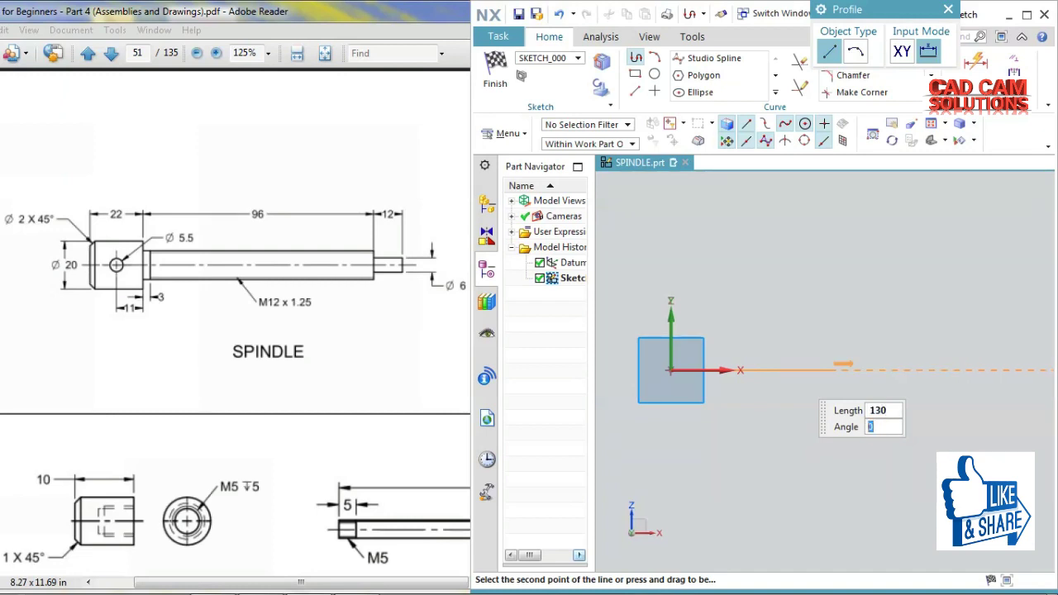
pyautogui.press('Return')
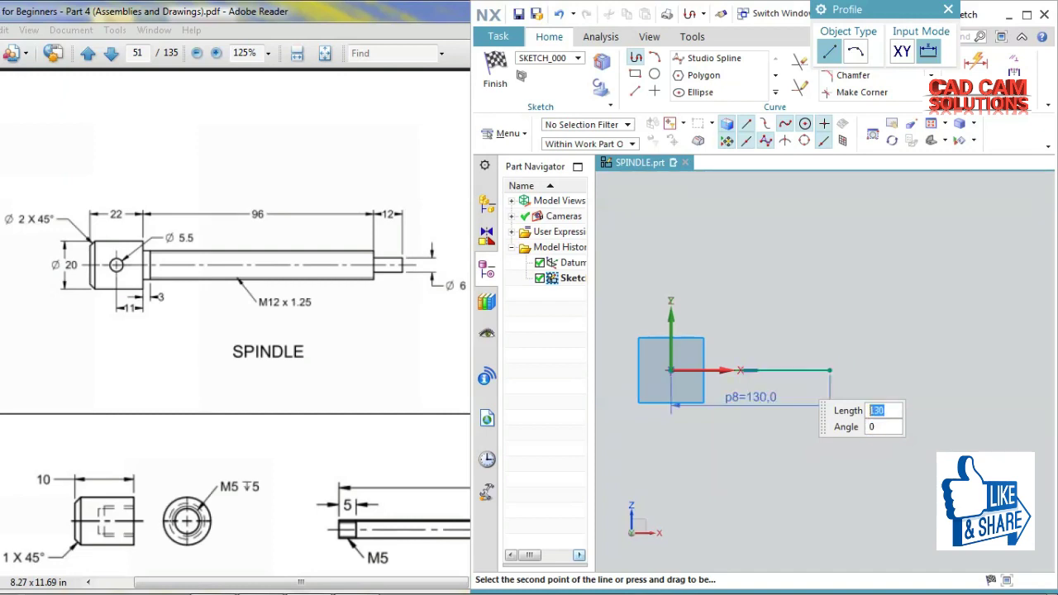
# Step: Begin a new profile at the origin with an 8-long vertical segment
pyautogui.middleClick(895, 311)
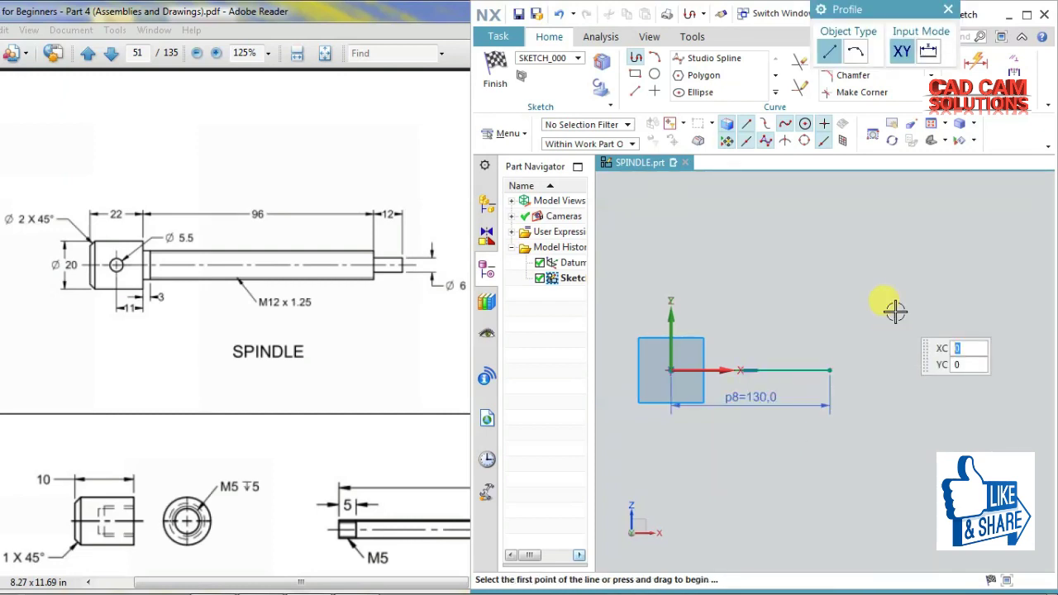
pyautogui.scroll(2, 661, 381)
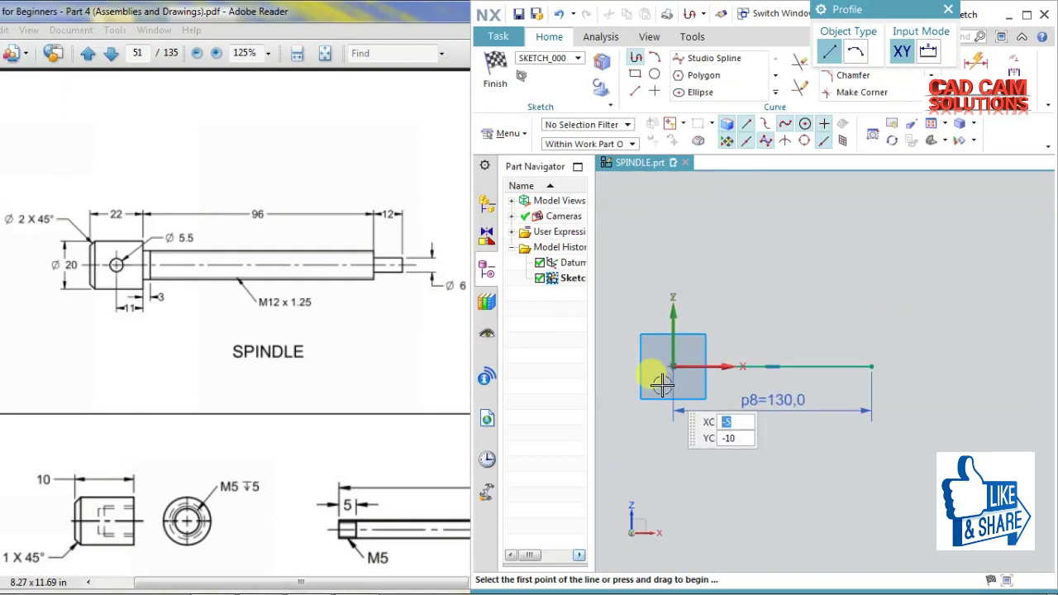
pyautogui.scroll(1, 662, 383)
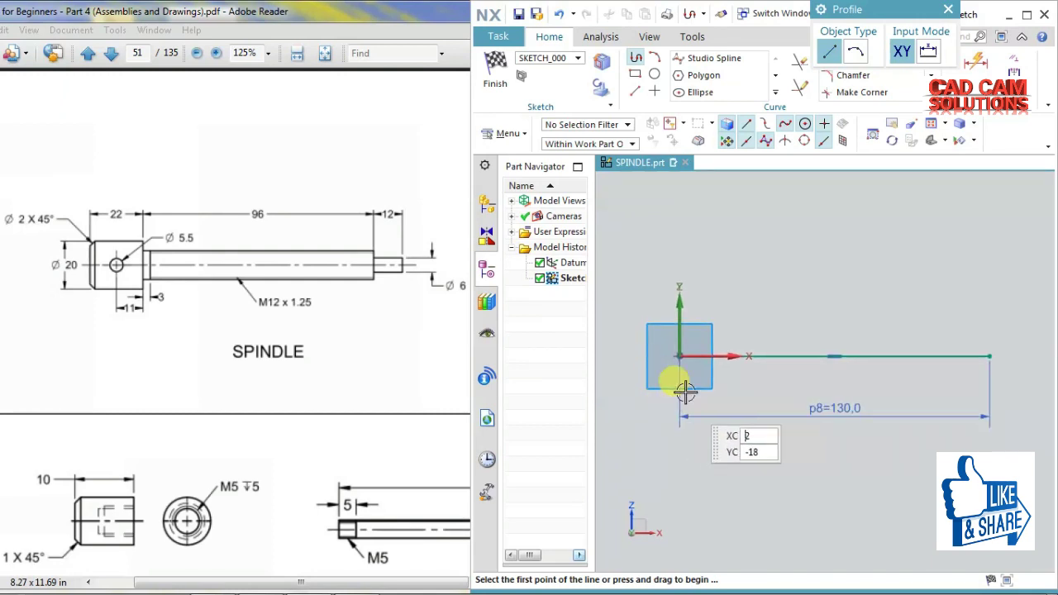
pyautogui.scroll(1, 671, 372)
pyautogui.scroll(1, 668, 366)
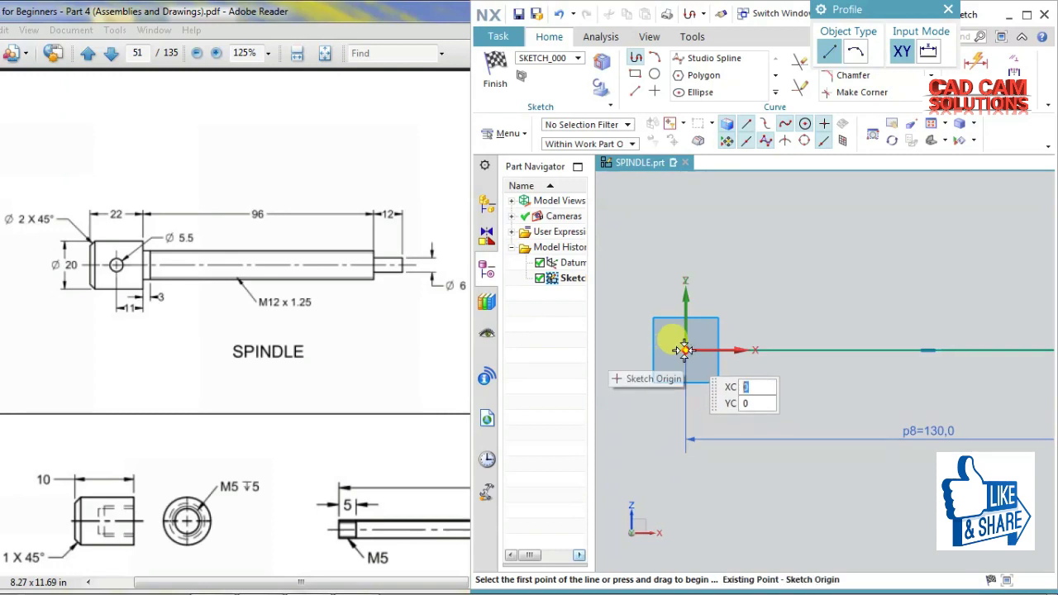
pyautogui.click(684, 350)
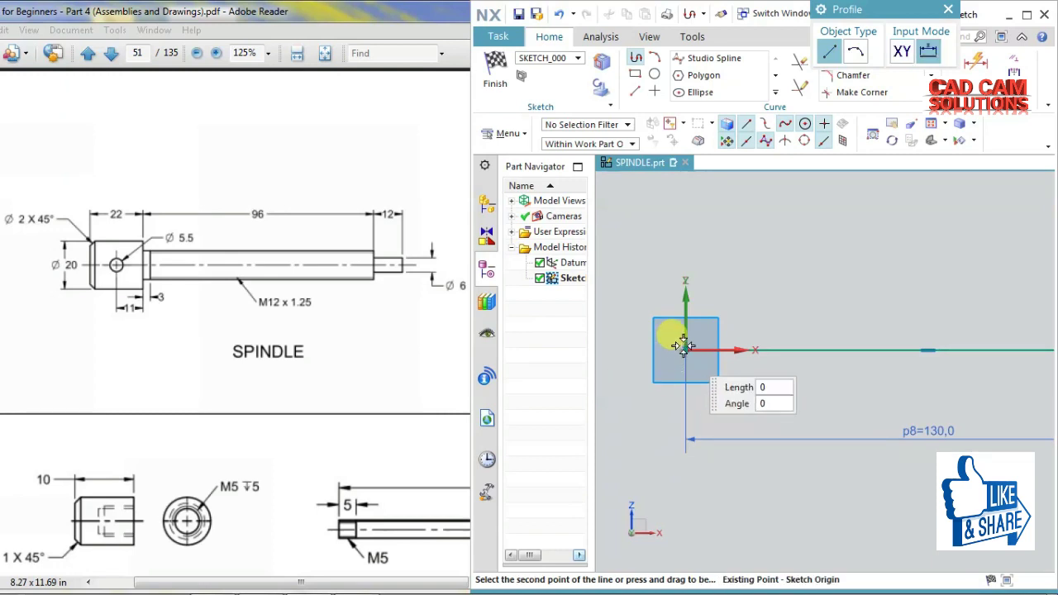
pyautogui.click(690, 290)
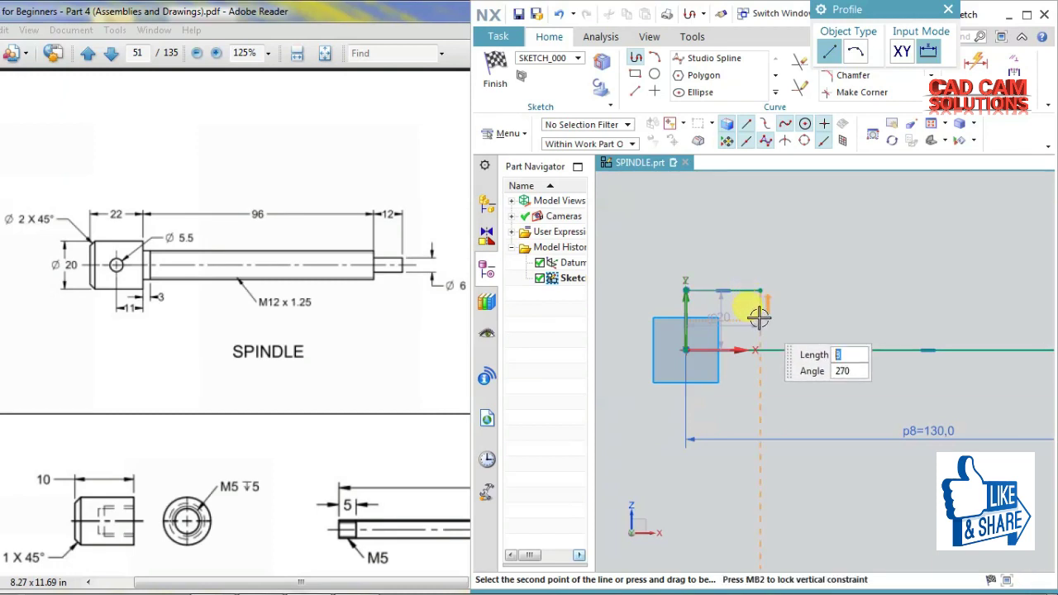
pyautogui.write('8')
pyautogui.press('Return')
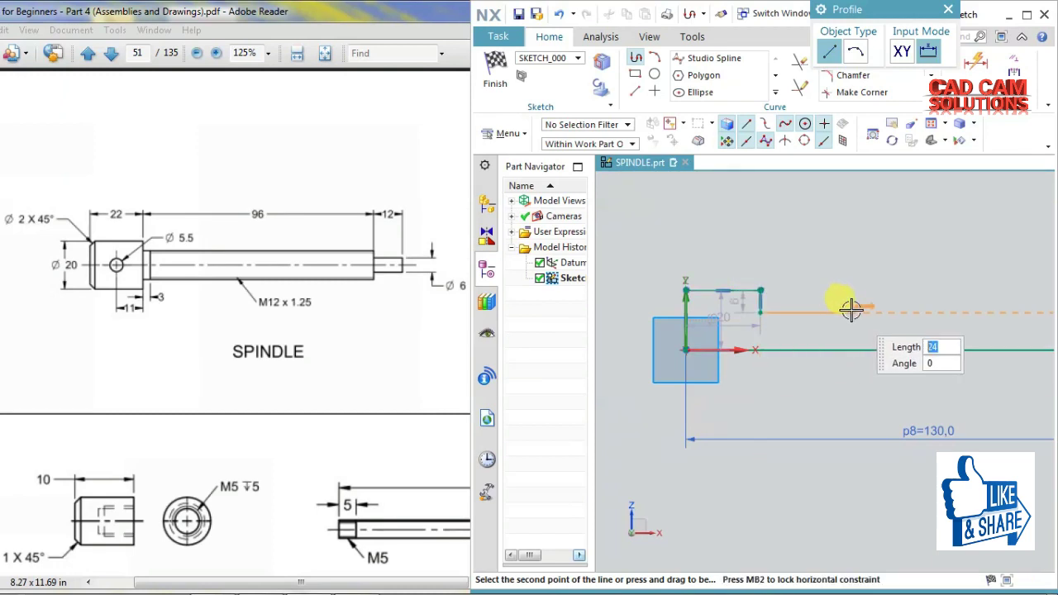
# Step: Continue the stepped outline with 92, 5 and 18 segments and close it
pyautogui.keyDown('shift'); pyautogui.moveTo(857, 307); pyautogui.dragTo(586, 328, button='middle'); pyautogui.keyUp('shift')
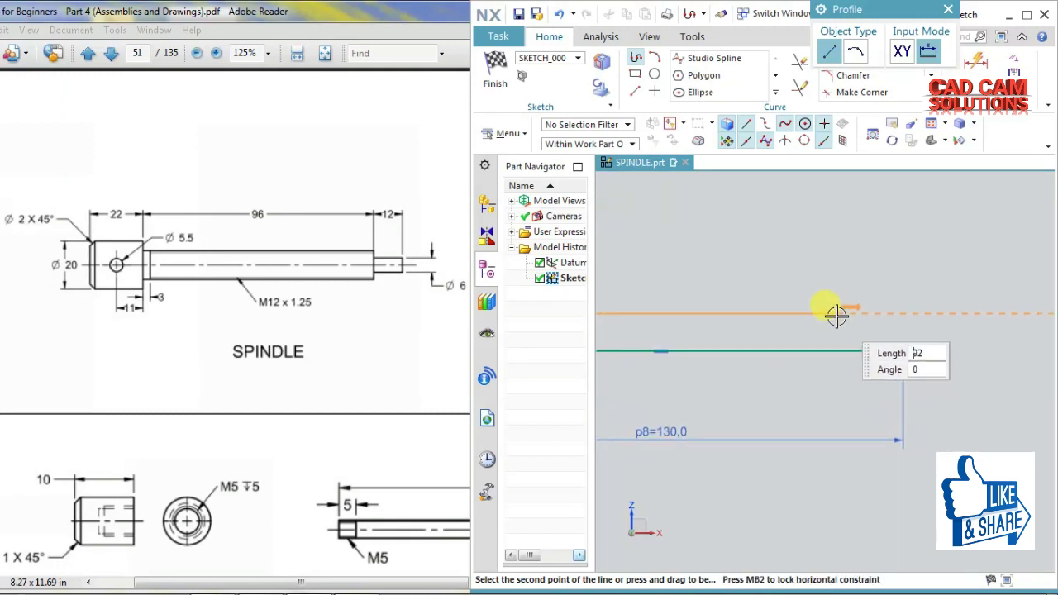
pyautogui.press('Return')
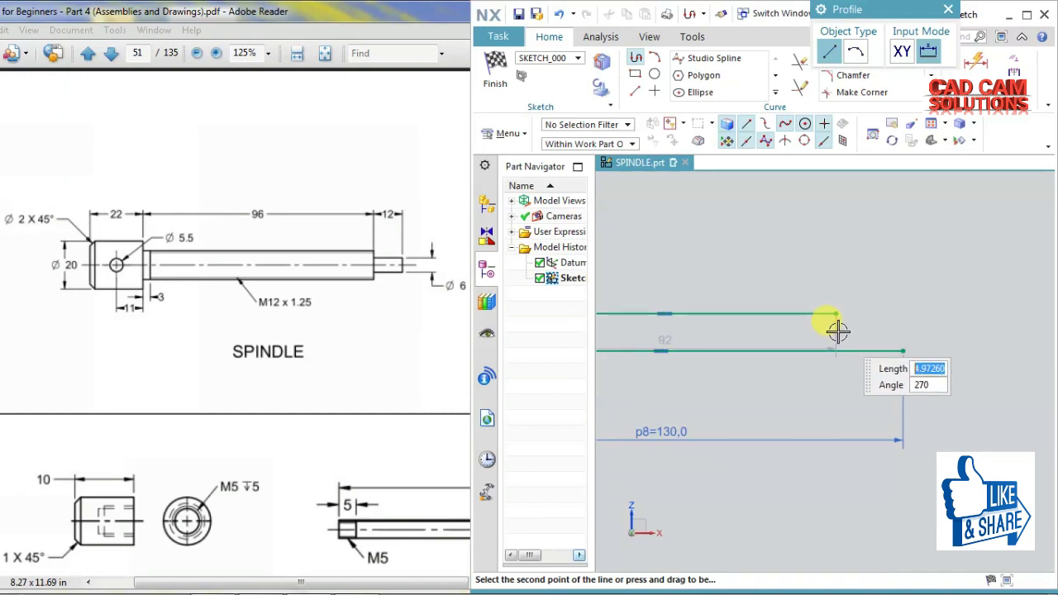
pyautogui.write('5')
pyautogui.press('Return')
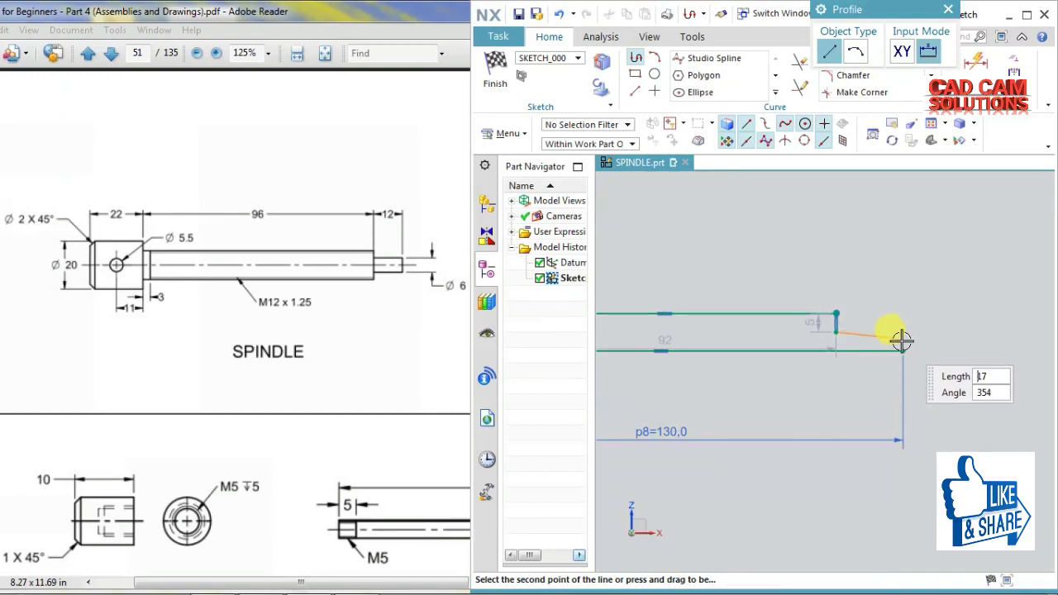
pyautogui.press('Return')
pyautogui.write('5')
pyautogui.press('Return')
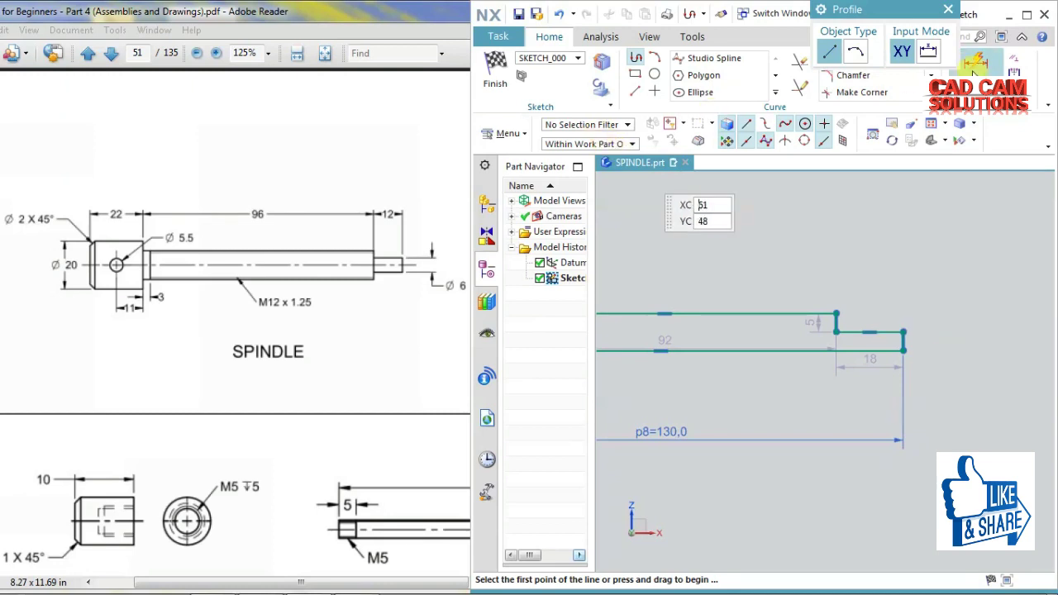
pyautogui.click(975, 64)
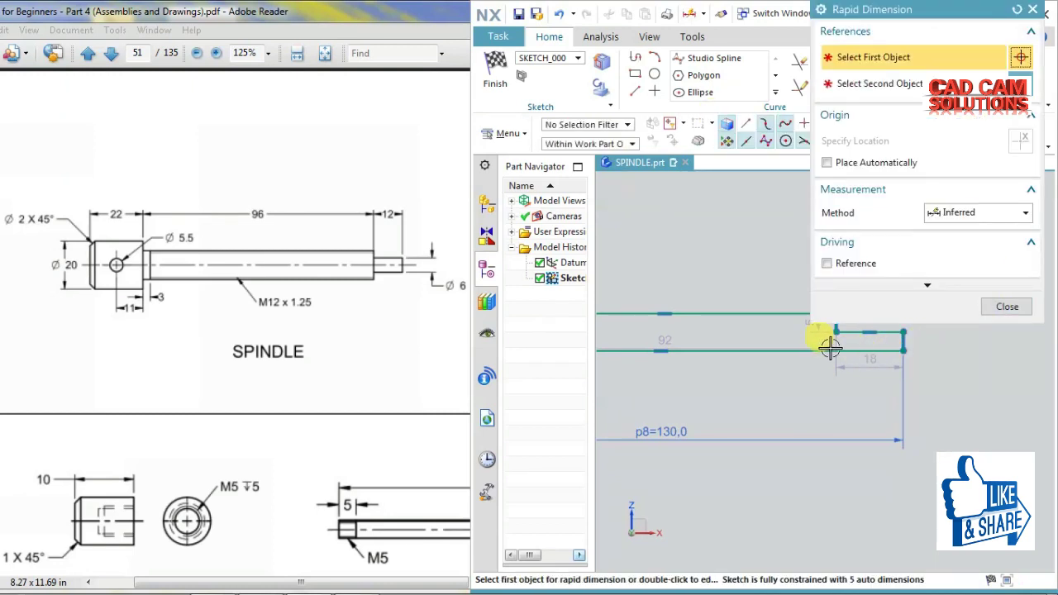
# Step: Dimension the end step's height between the two lines as p9 = 3
pyautogui.scroll(1, 815, 378)
pyautogui.scroll(1, 885, 390)
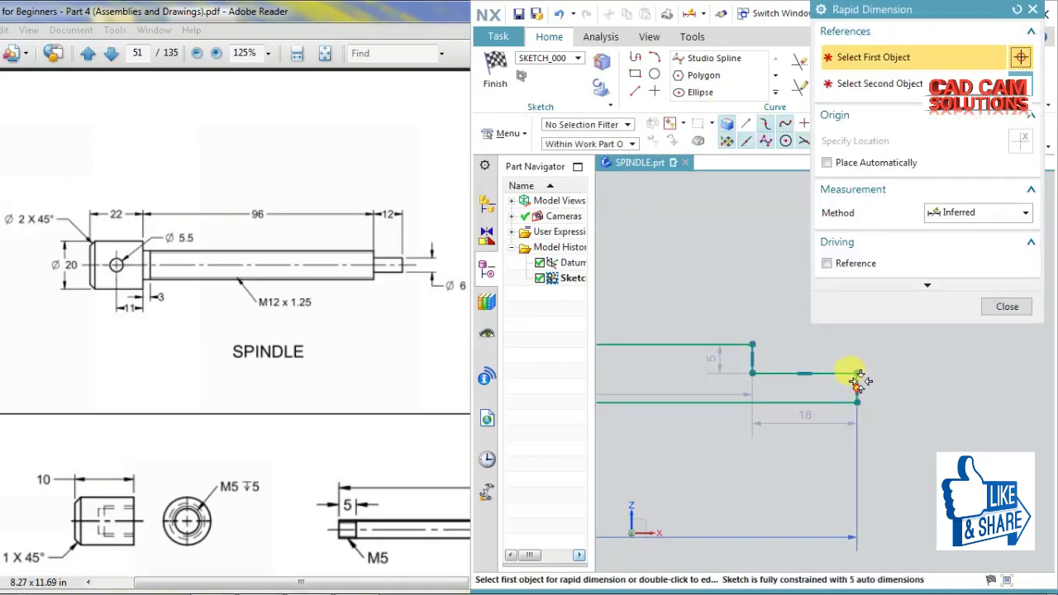
pyautogui.click(858, 382)
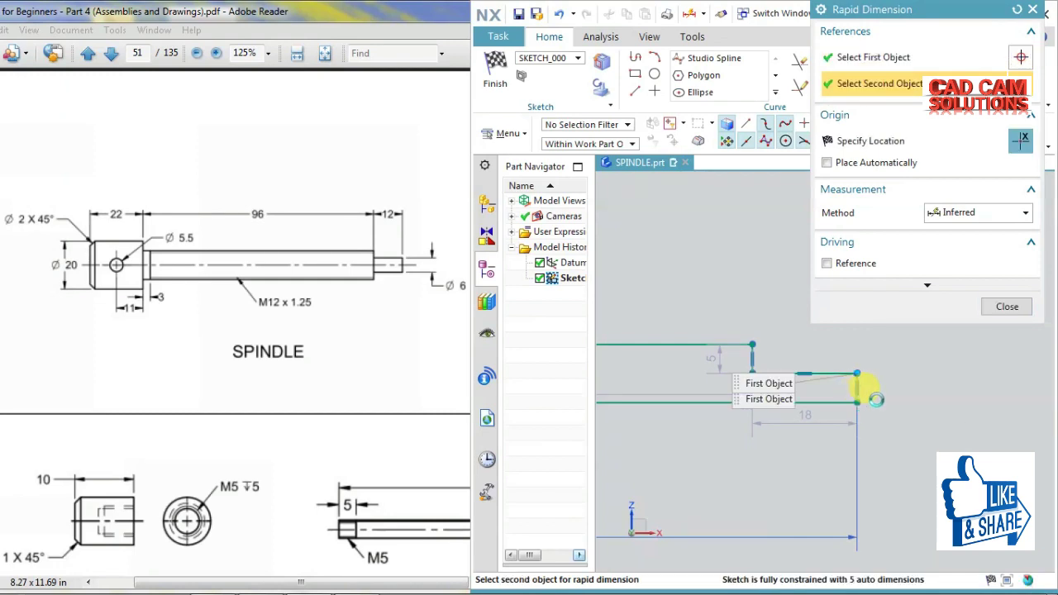
pyautogui.click(876, 400)
pyautogui.click(979, 394)
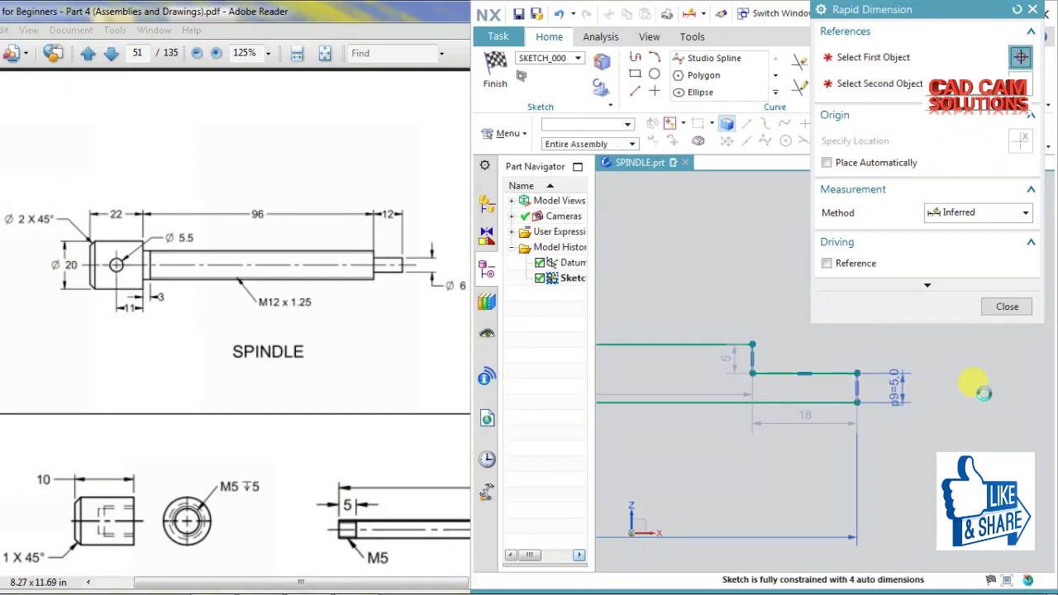
pyautogui.write('3')
pyautogui.press('Return')
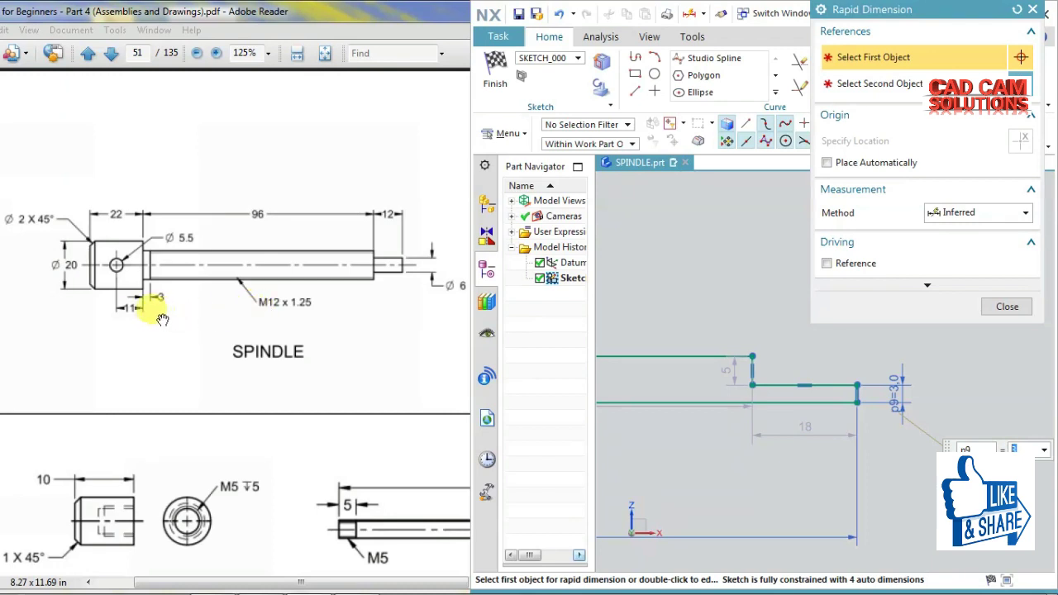
# Step: Dimension the short end line's length as p10 = 12
pyautogui.click(767, 381)
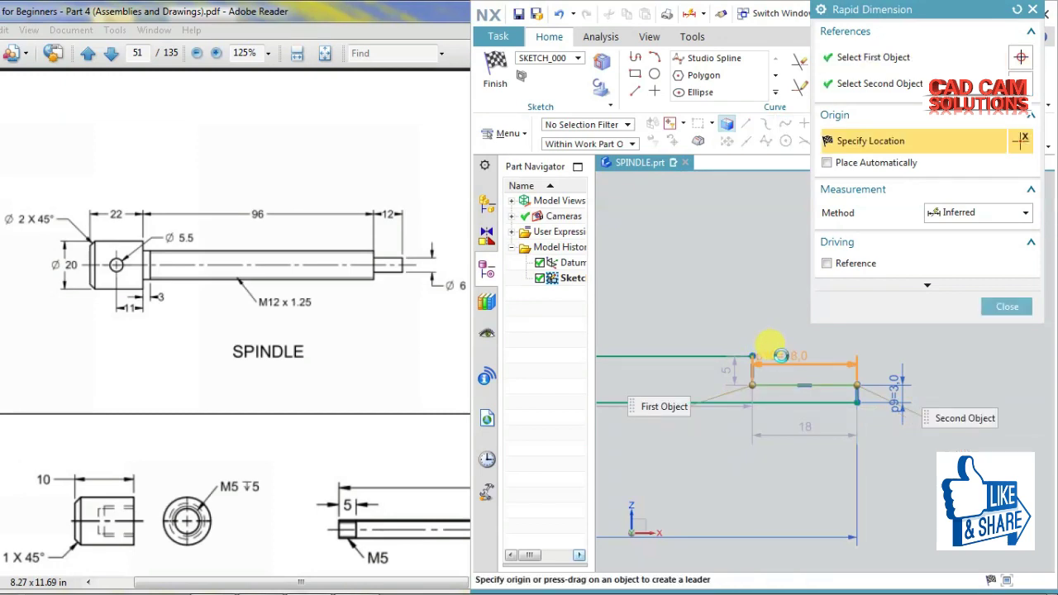
pyautogui.click(781, 355)
pyautogui.write('12')
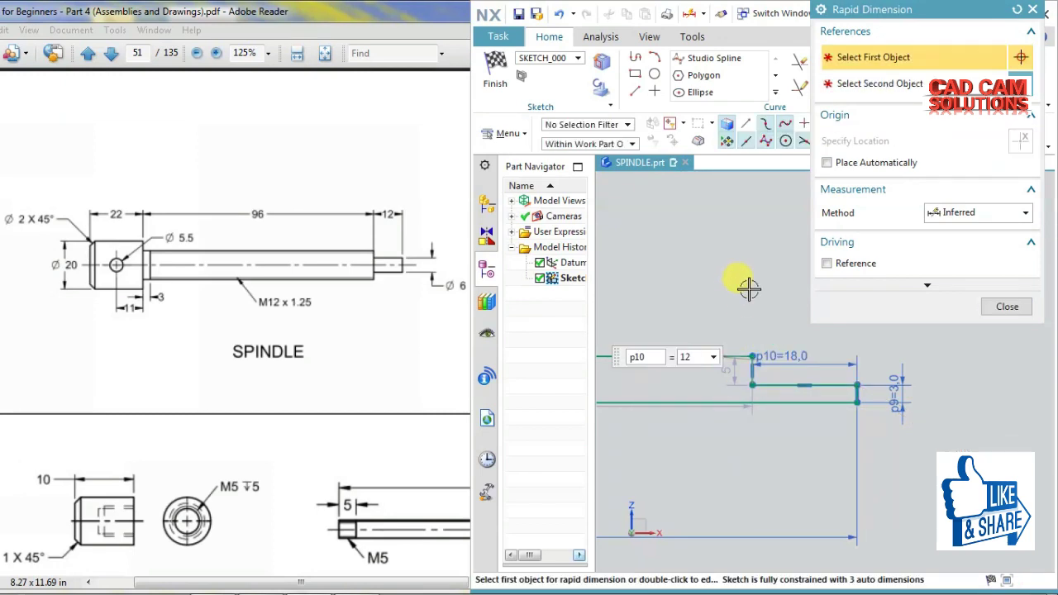
pyautogui.press('Return')
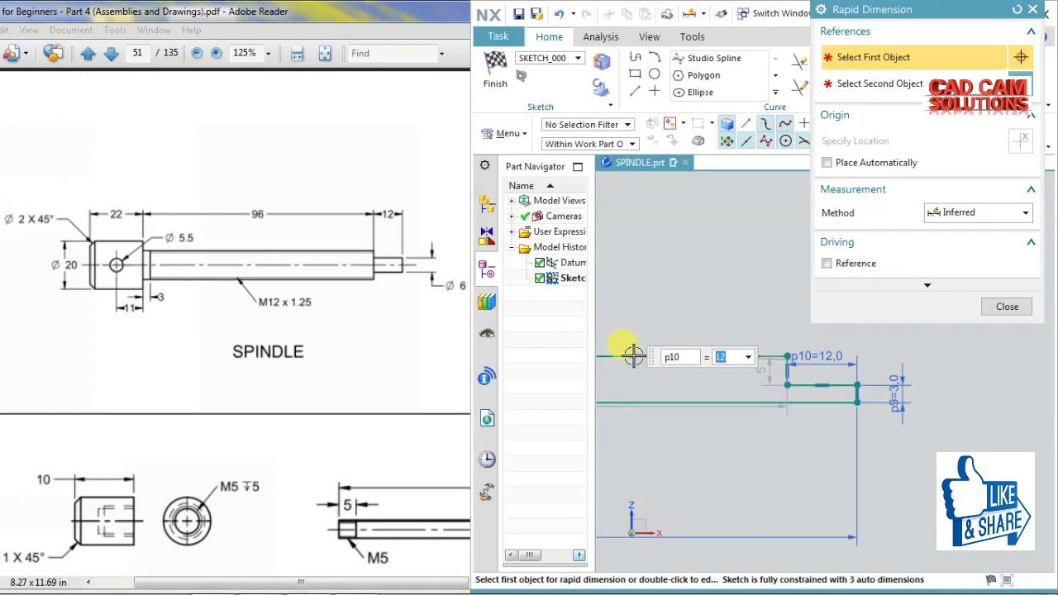
# Step: Place the p11 length dimension above the long horizontal line
pyautogui.click(624, 356)
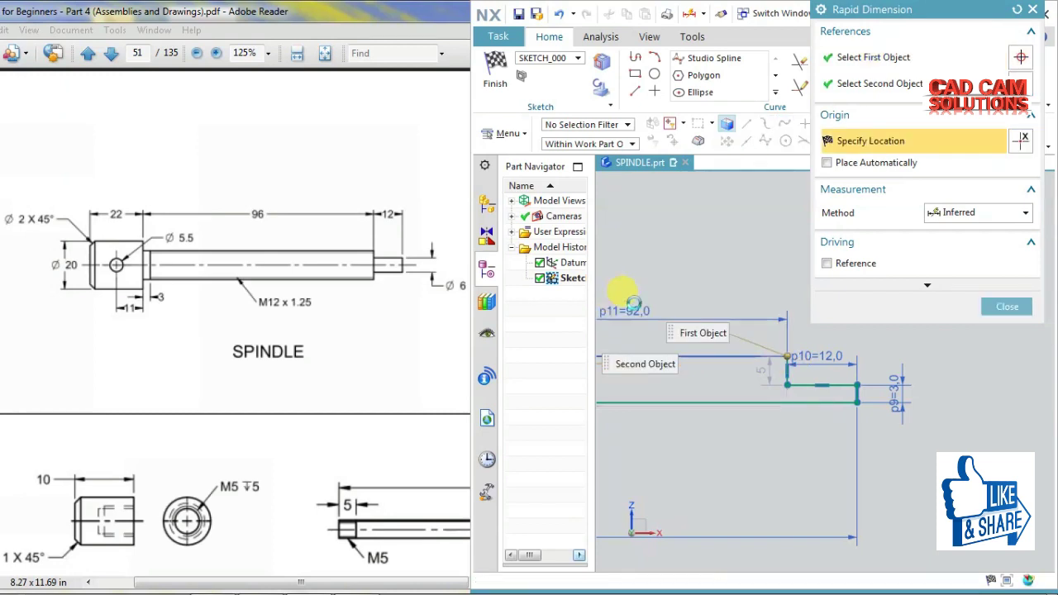
pyautogui.click(628, 293)
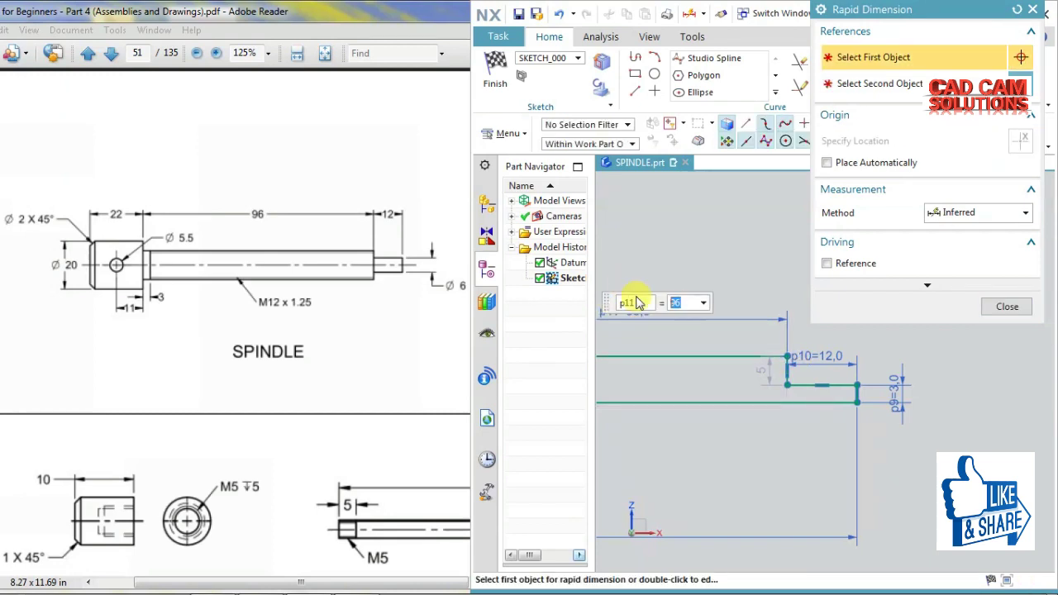
pyautogui.scroll(-1, 705, 339)
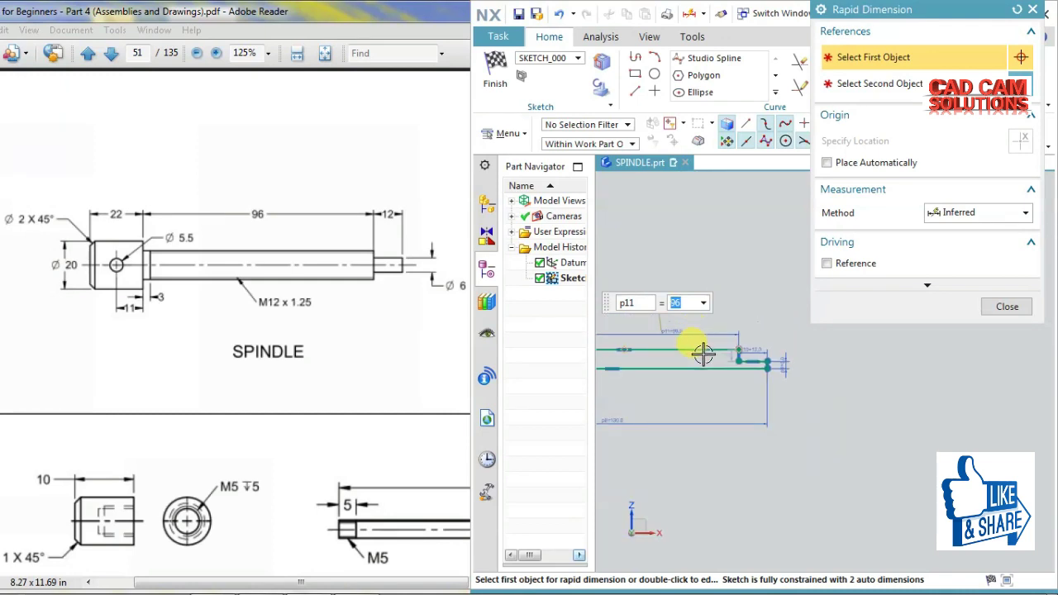
pyautogui.scroll(-1, 703, 350)
pyautogui.scroll(-2, 728, 383)
pyautogui.scroll(1, 680, 374)
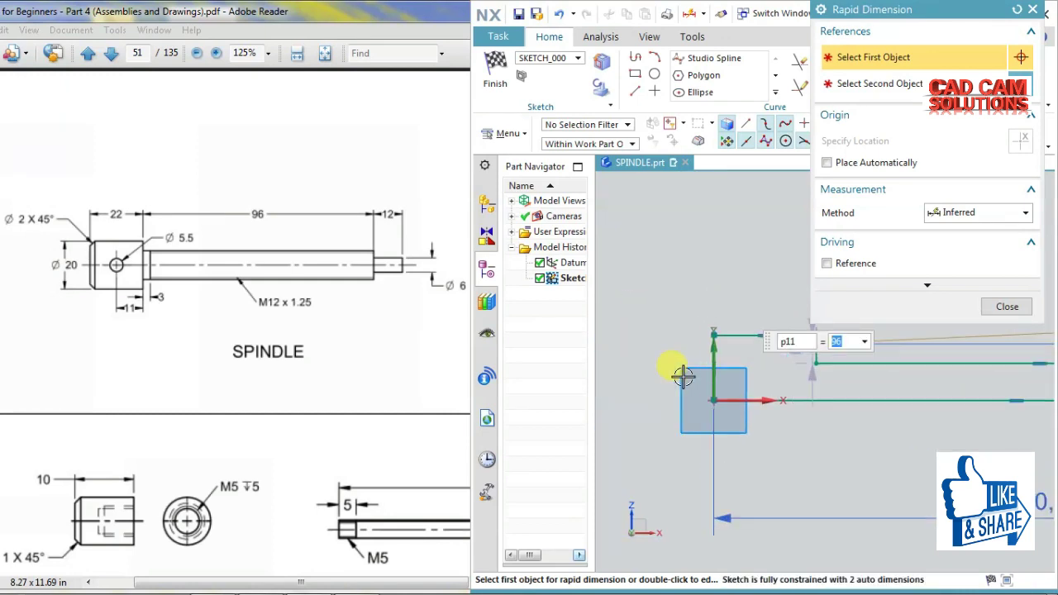
pyautogui.scroll(1, 736, 403)
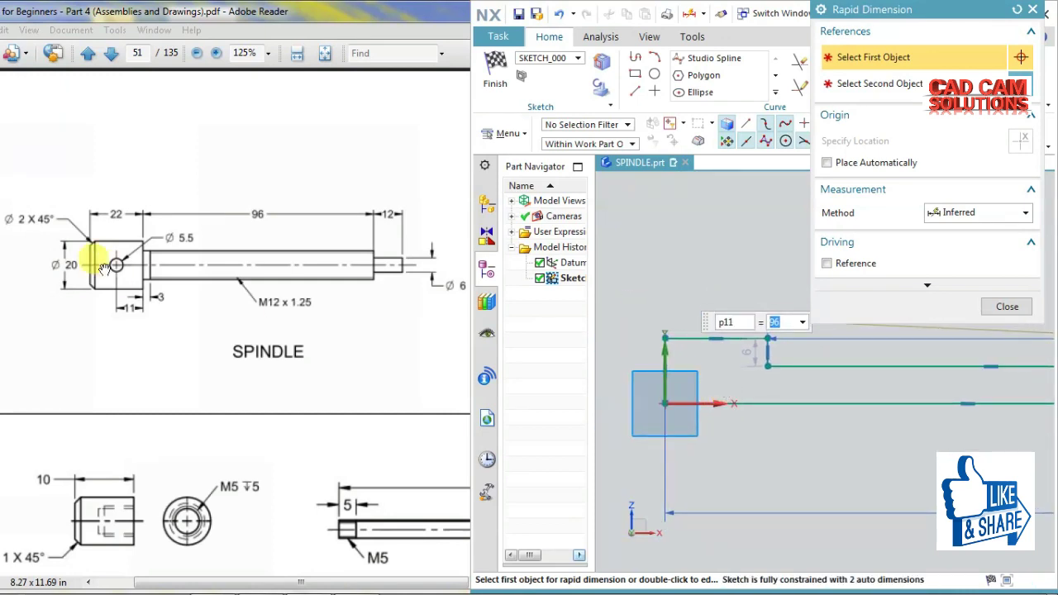
# Step: Set the head's vertical height dimension p12 at the origin to 10
pyautogui.click(663, 359)
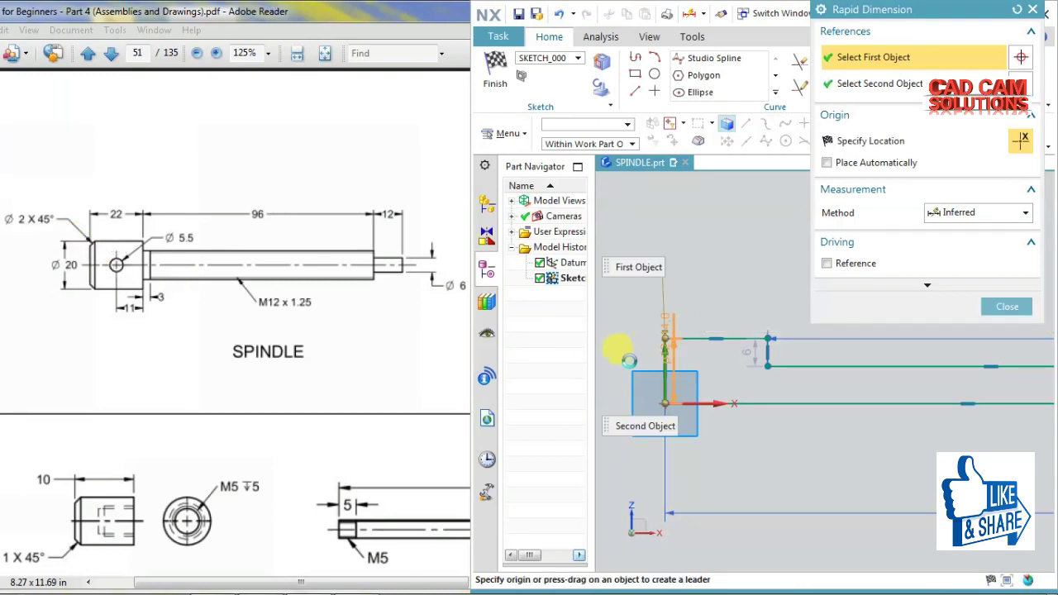
pyautogui.click(624, 305)
pyautogui.write('10')
pyautogui.press('Return')
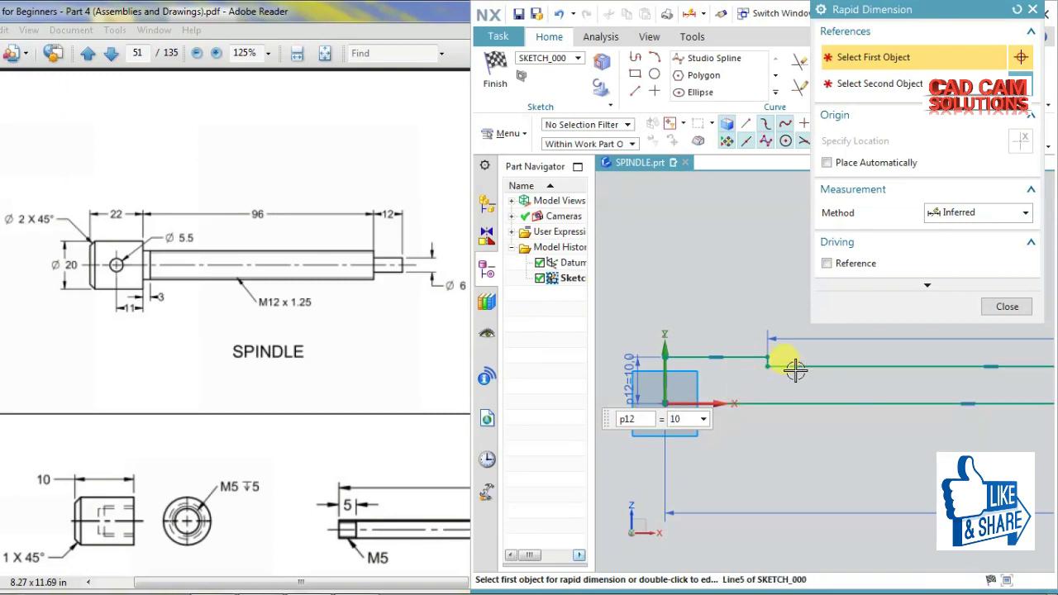
# Step: Add a p13 = 6 vertical step dimension between the two horizontal lines
pyautogui.click(785, 368)
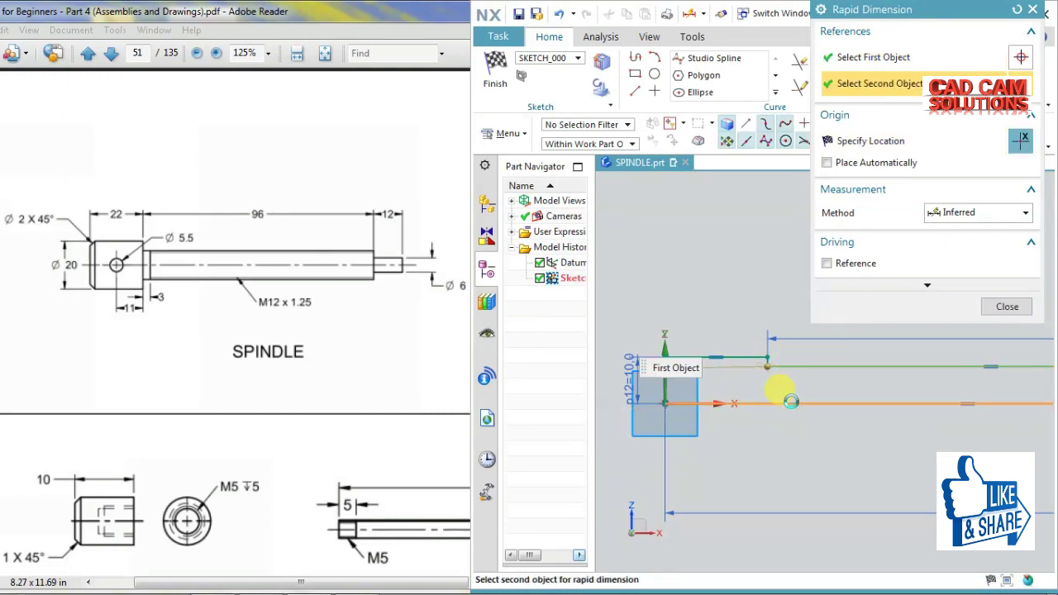
pyautogui.click(791, 403)
pyautogui.click(759, 440)
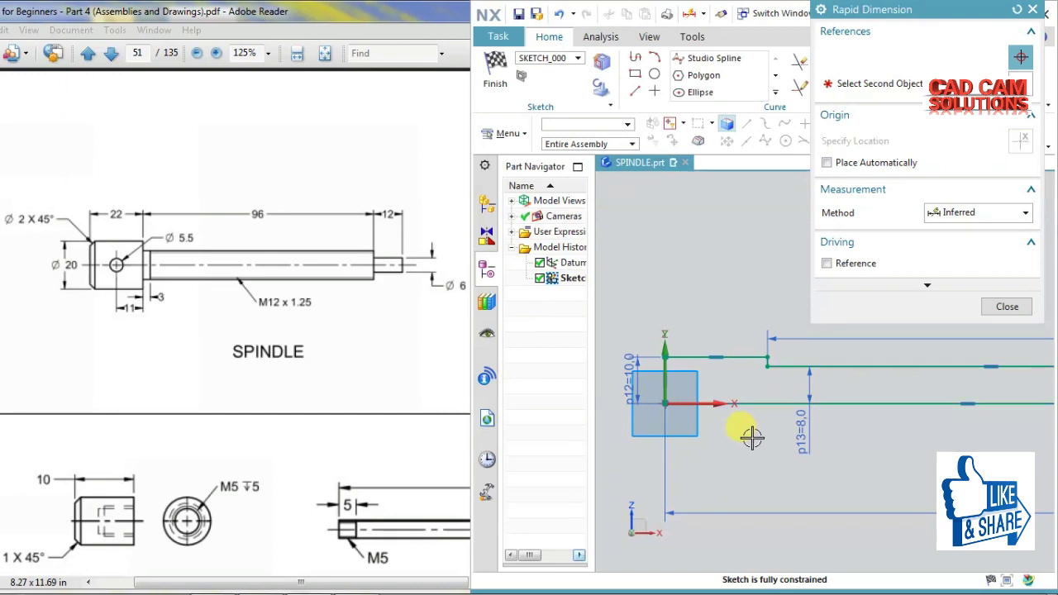
pyautogui.write('6')
pyautogui.press('Return')
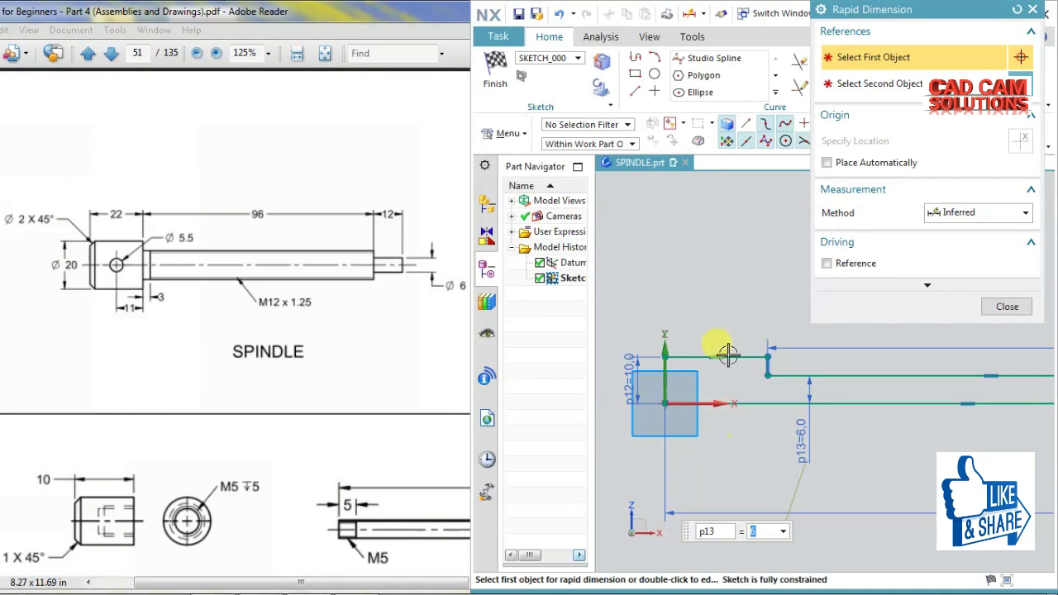
# Step: Drop the over-constraining 22 length dimension and finish dimensioning
pyautogui.click(694, 324)
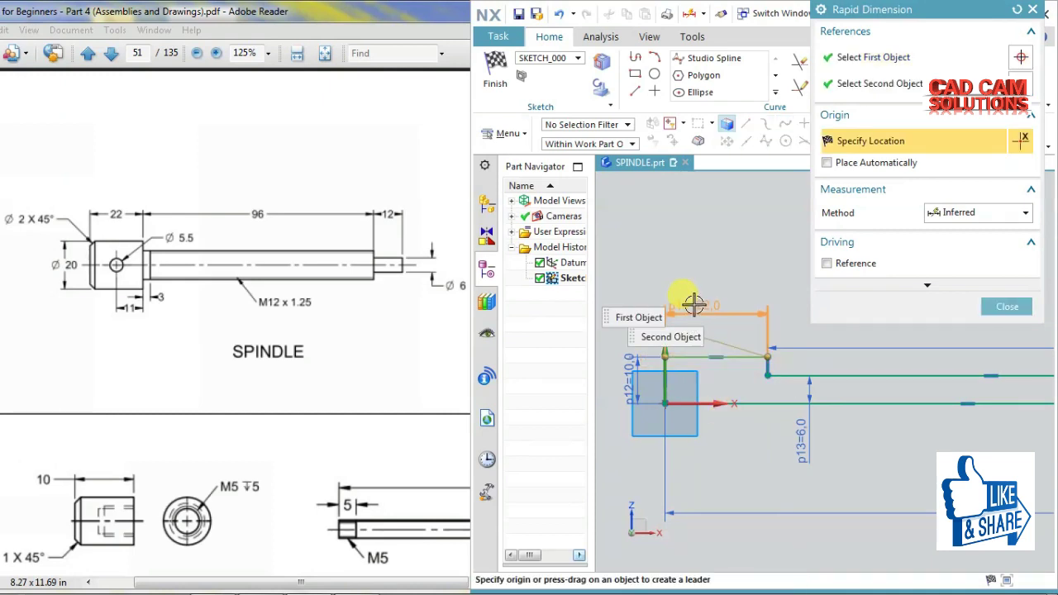
pyautogui.click(694, 305)
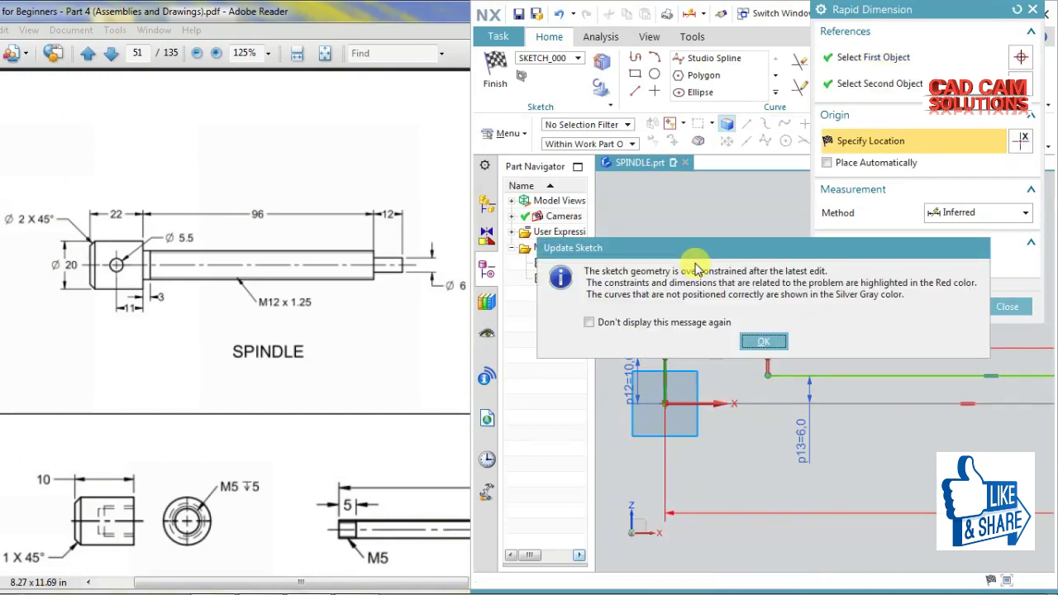
pyautogui.click(763, 343)
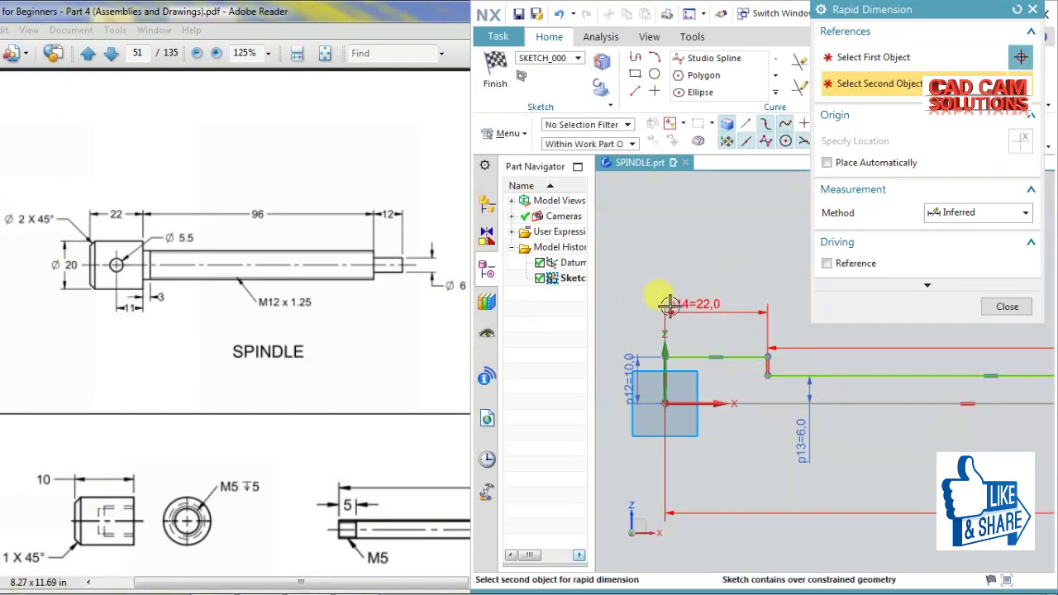
pyautogui.click(998, 307)
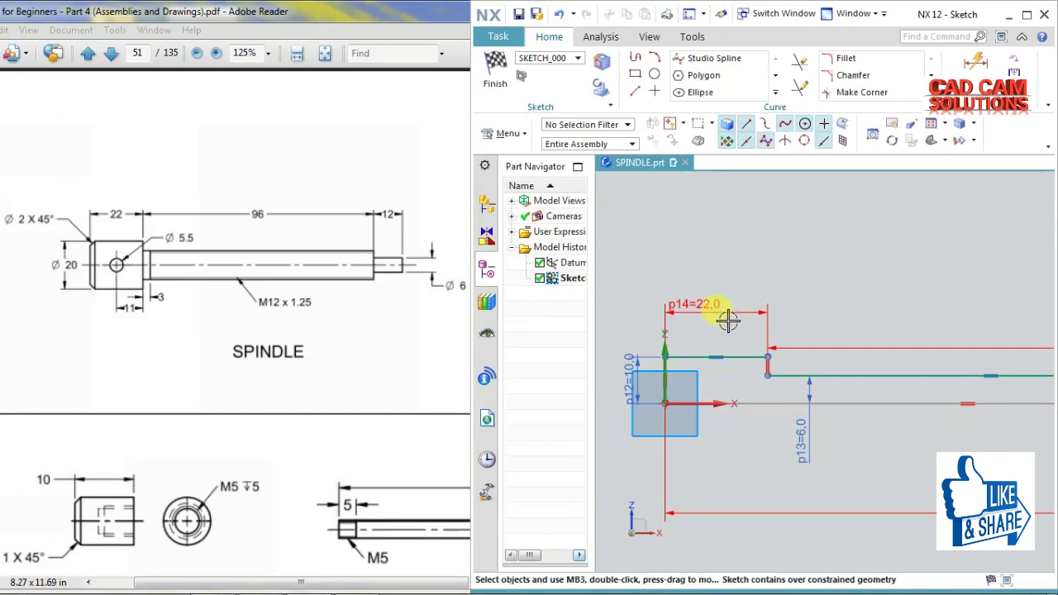
pyautogui.scroll(2, 719, 323)
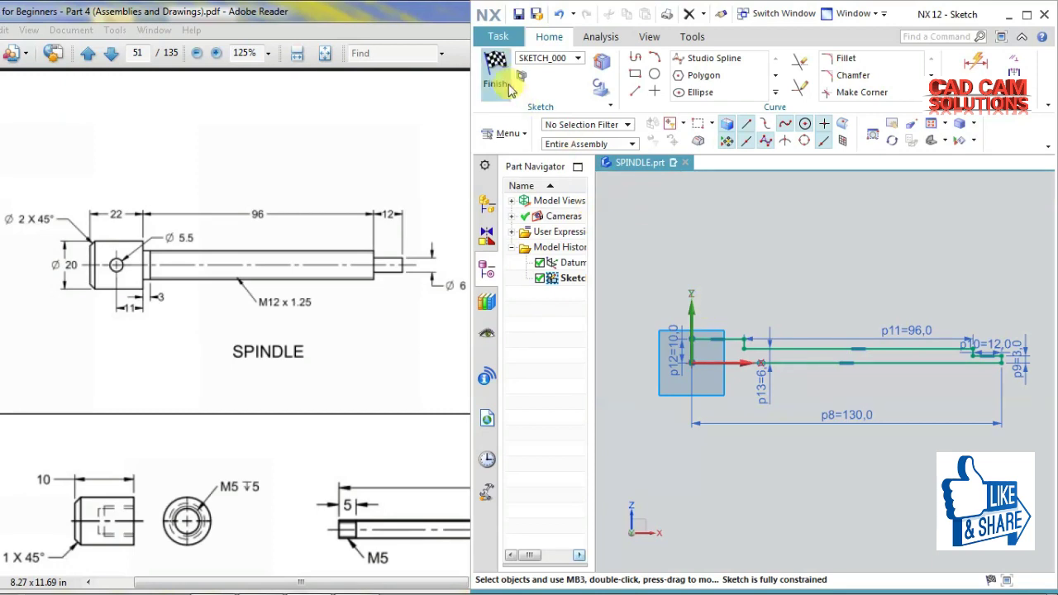
# Step: Finish the sketch and start a Revolve on the profile curves
pyautogui.click(495, 72)
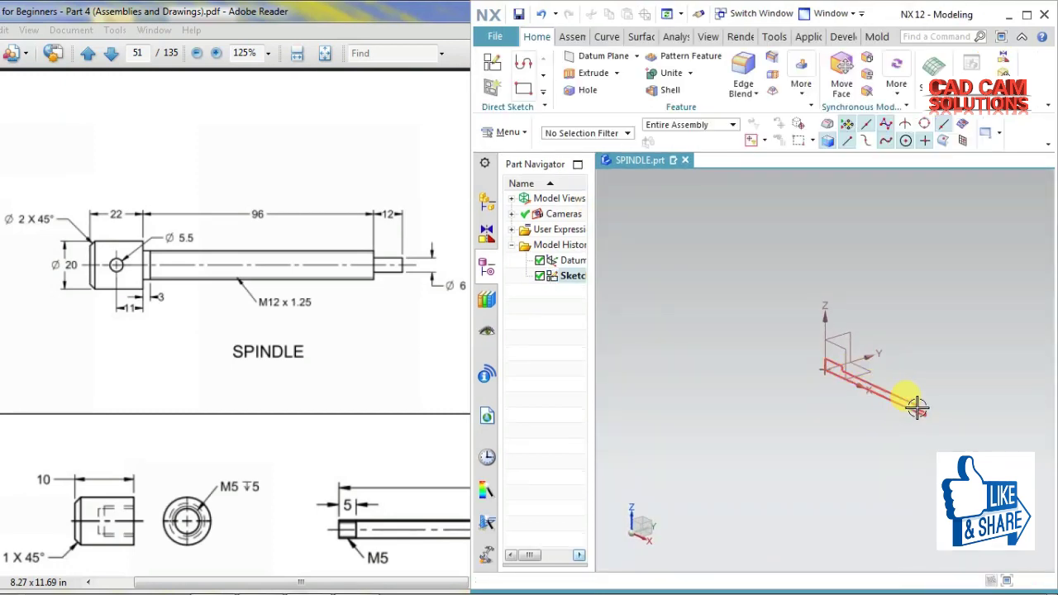
pyautogui.click(593, 73)
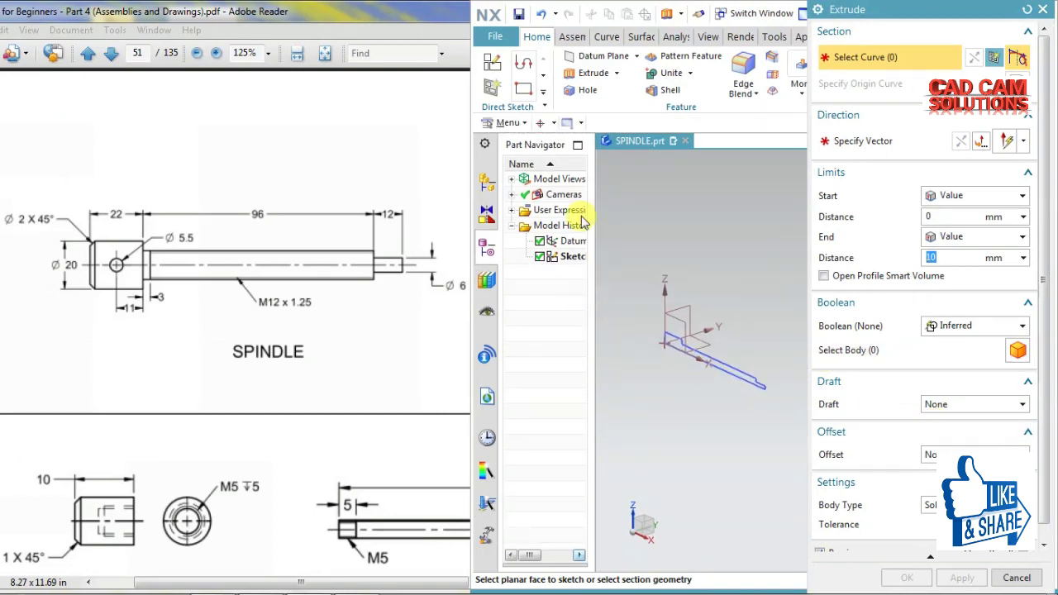
pyautogui.click(616, 73)
pyautogui.click(589, 96)
pyautogui.click(731, 368)
# Step: Revolve the profile 180 to -180 degrees about the centre line, then hide the sketch
pyautogui.moveTo(704, 379); pyautogui.dragTo(728, 368, button='middle')
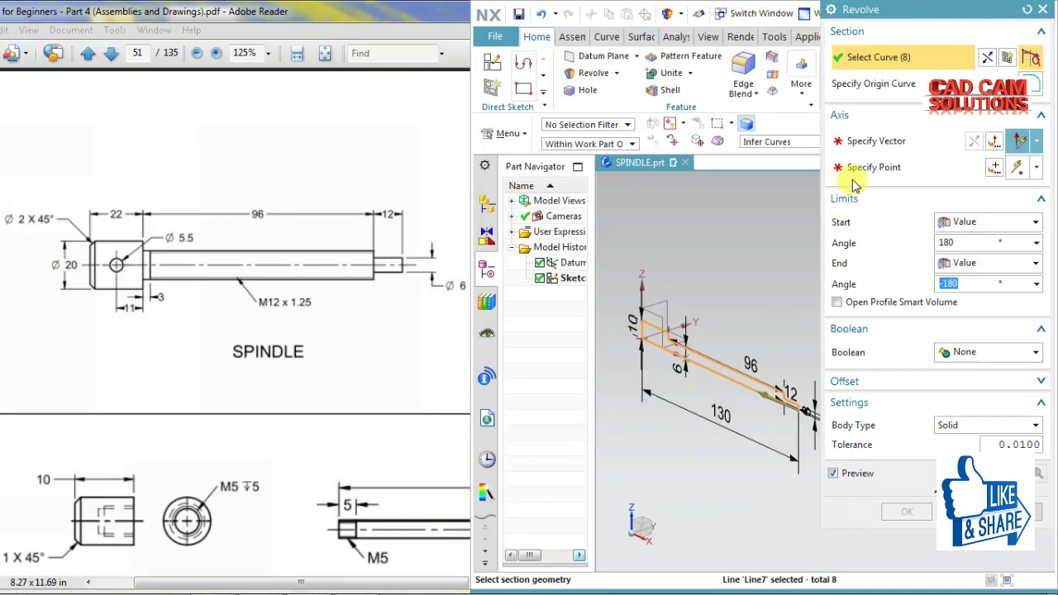
pyautogui.click(877, 140)
pyautogui.click(740, 384)
pyautogui.moveTo(675, 229); pyautogui.dragTo(709, 256, button='middle')
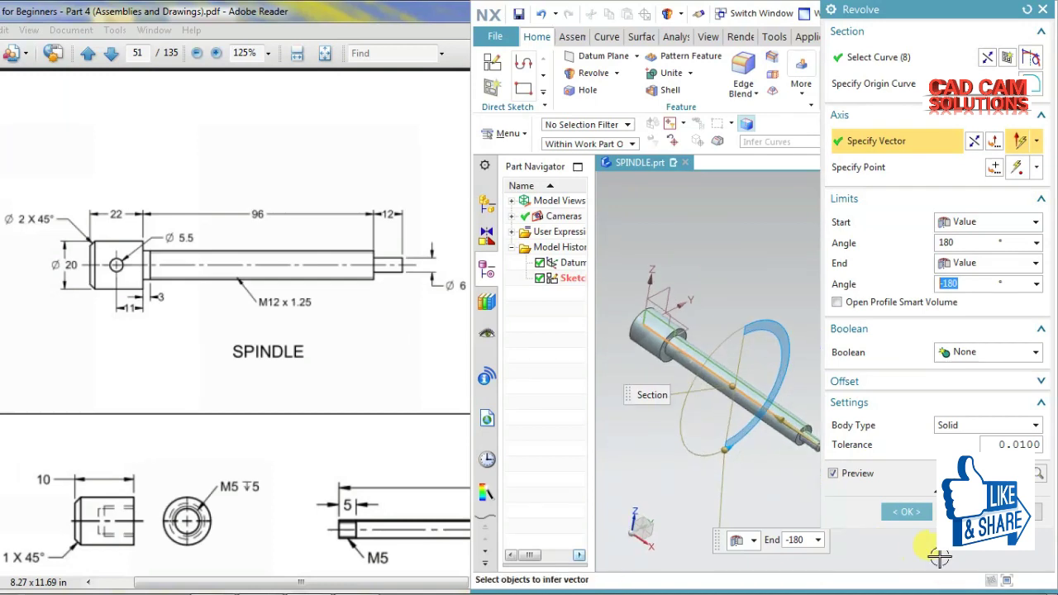
pyautogui.click(909, 516)
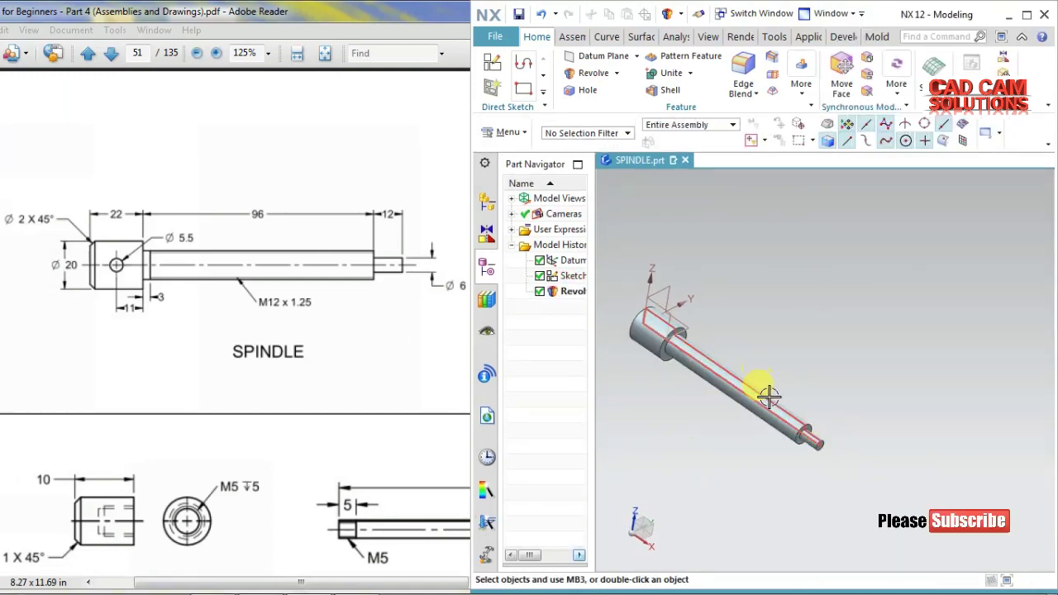
pyautogui.hotkey('ctrl', 'b')
# Step: Chamfer the spindle's large-end circular edge at 2 mm × 45°
pyautogui.hotkey('ctrl', 'f')
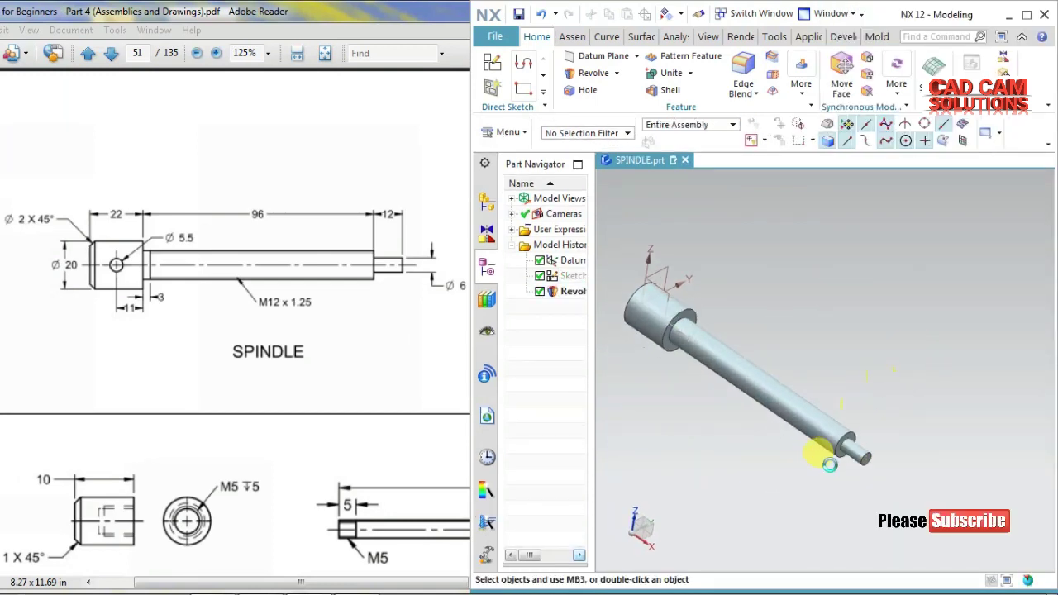
pyautogui.moveTo(723, 369); pyautogui.dragTo(826, 424, button='middle')
pyautogui.scroll(2, 826, 424)
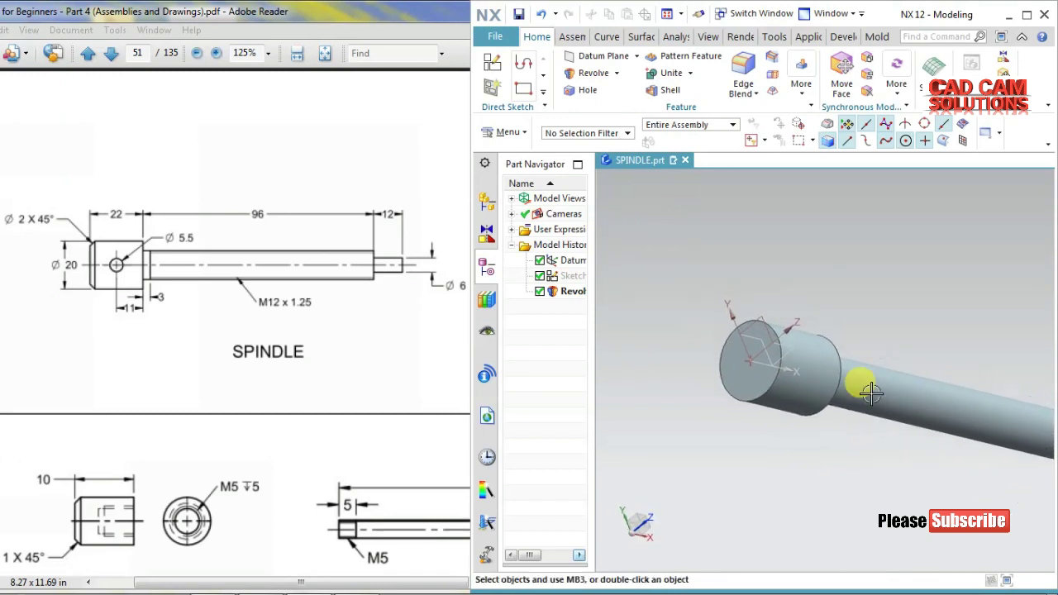
pyautogui.click(774, 63)
pyautogui.click(746, 320)
pyautogui.write('2')
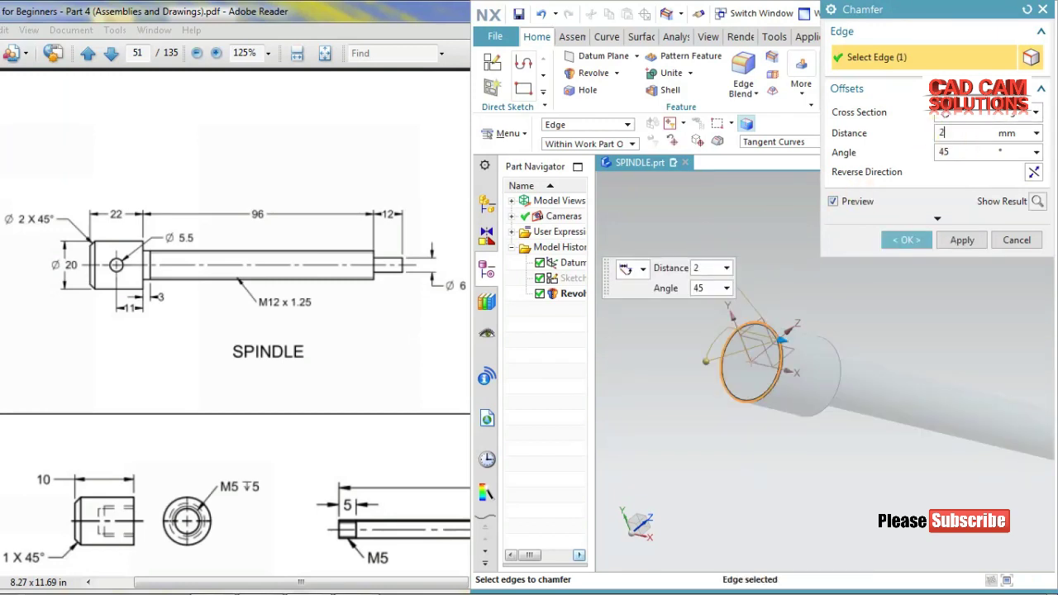
pyautogui.click(901, 239)
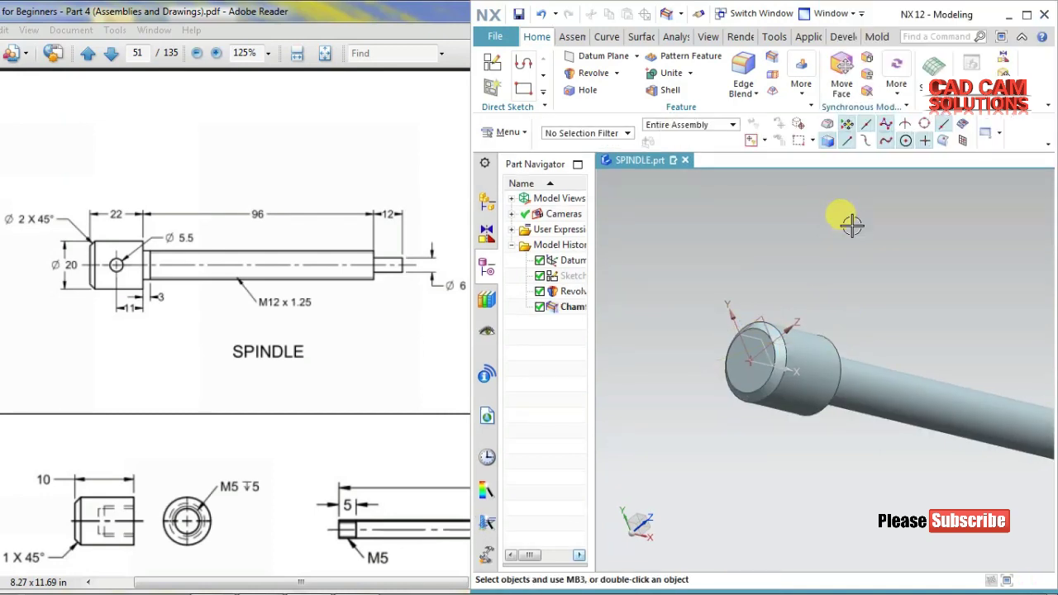
pyautogui.click(493, 62)
# Step: Sketch a 5.5 mm diameter circle right of the origin on the spindle's end face
pyautogui.click(767, 217)
pyautogui.middleClick(768, 217)
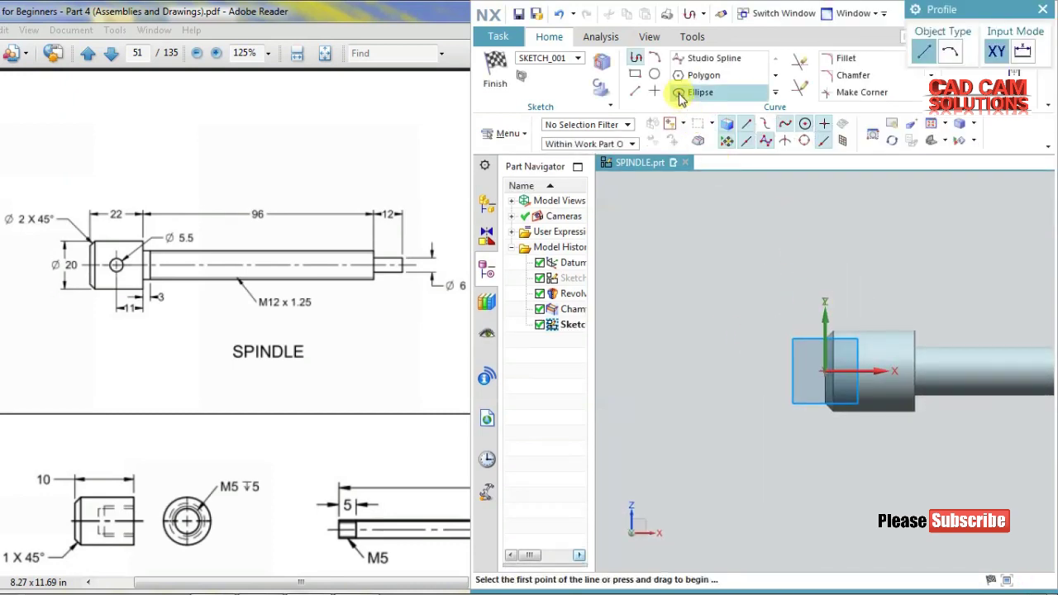
pyautogui.click(654, 75)
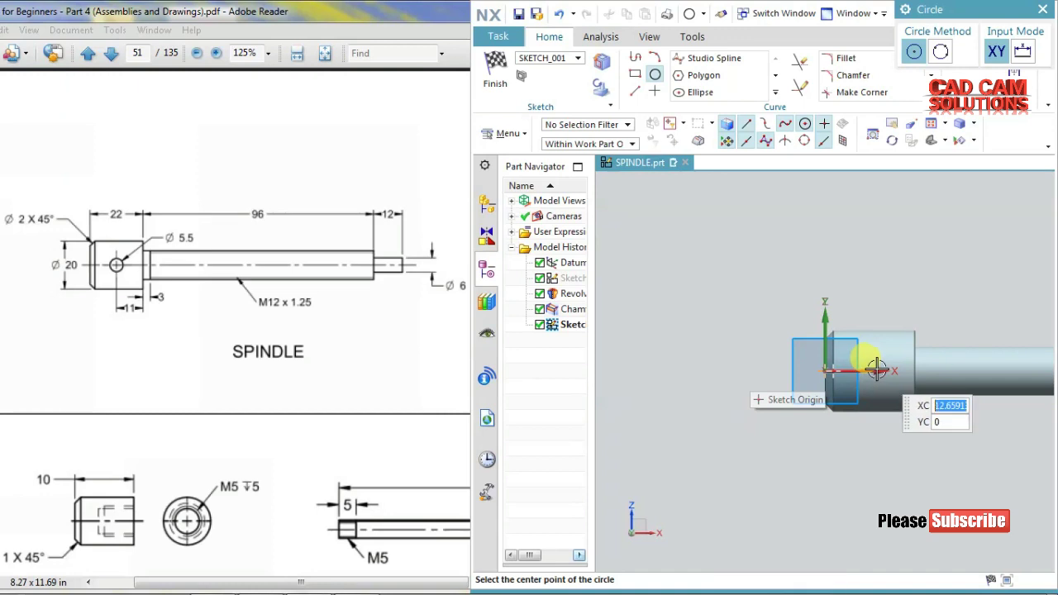
pyautogui.click(868, 371)
pyautogui.write('5.5')
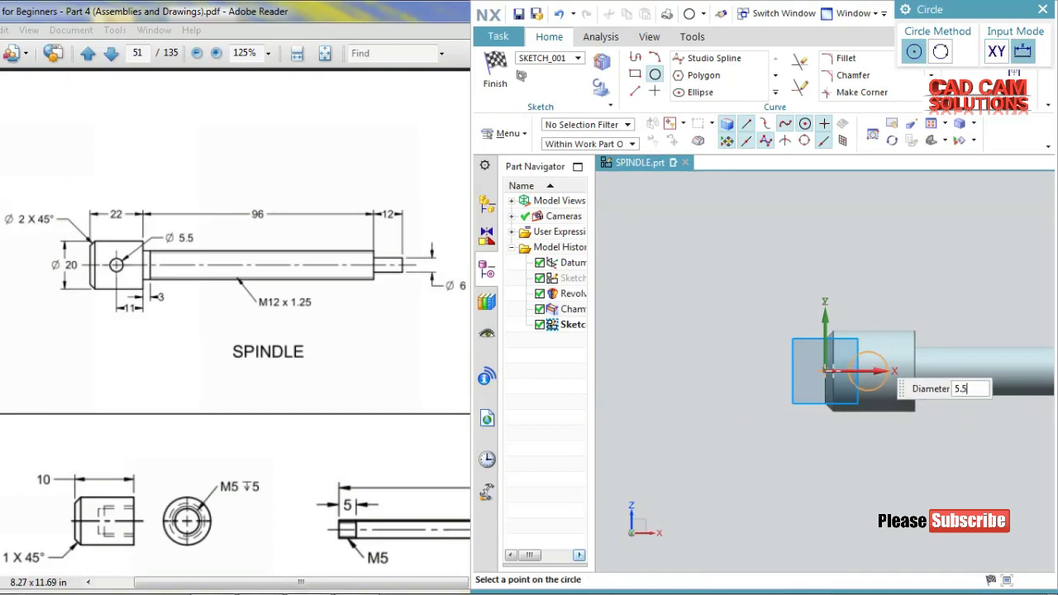
pyautogui.press('Return')
pyautogui.press('Escape')
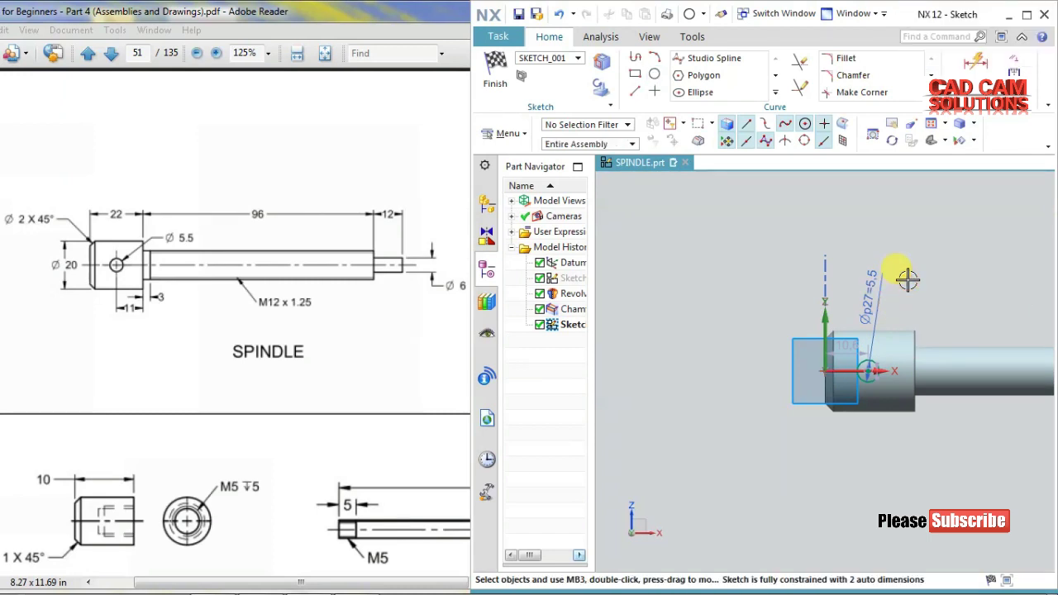
pyautogui.scroll(4, 852, 356)
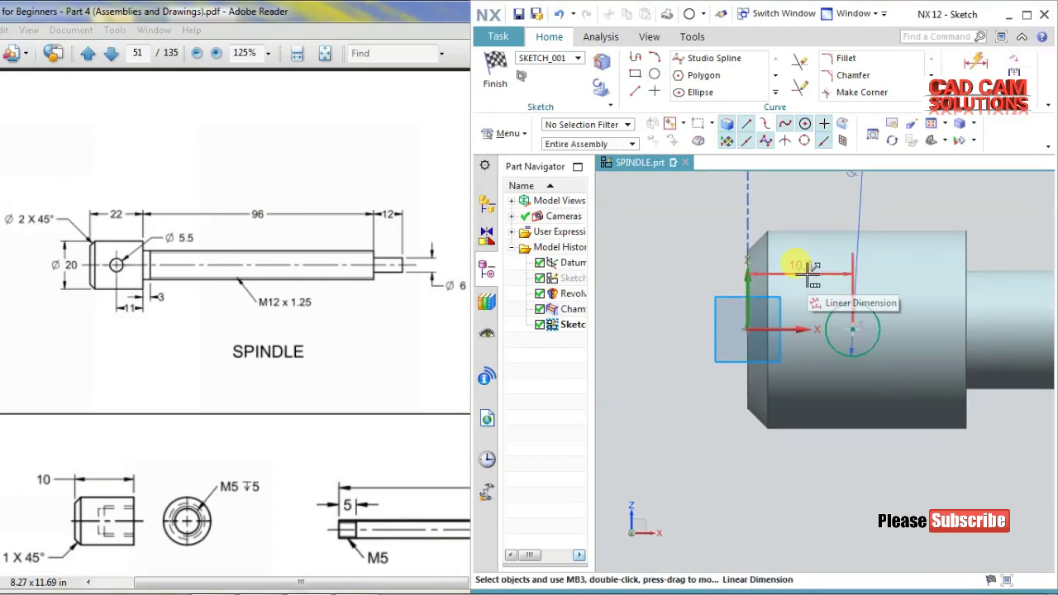
pyautogui.click(975, 62)
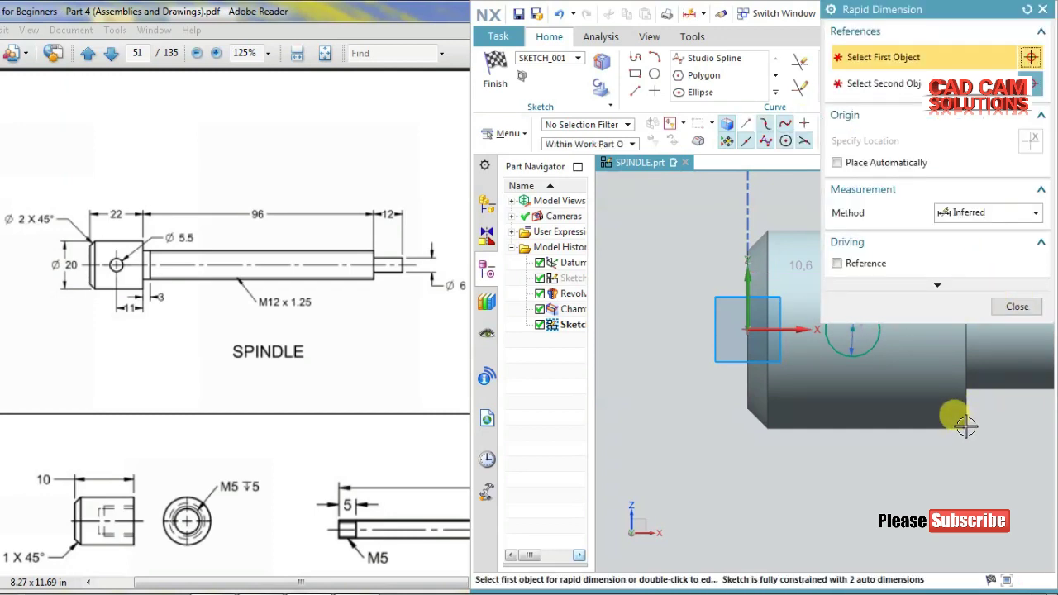
# Step: Dimension the circle's horizontal offset from the sketch origin as 11
pyautogui.keyDown('shift'); pyautogui.moveTo(873, 385); pyautogui.dragTo(787, 413, button='middle'); pyautogui.keyUp('shift')
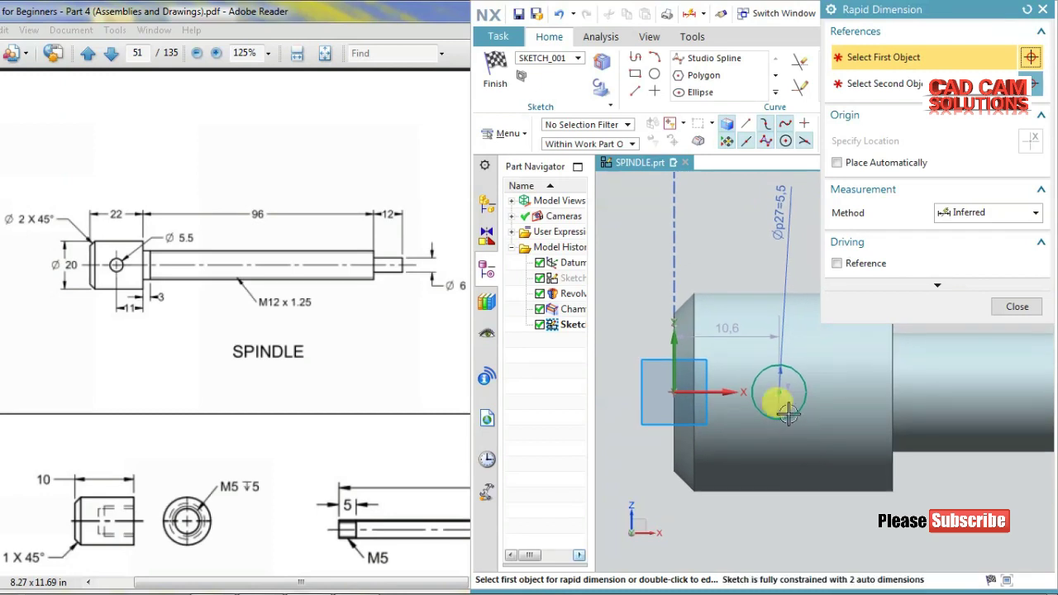
pyautogui.click(785, 411)
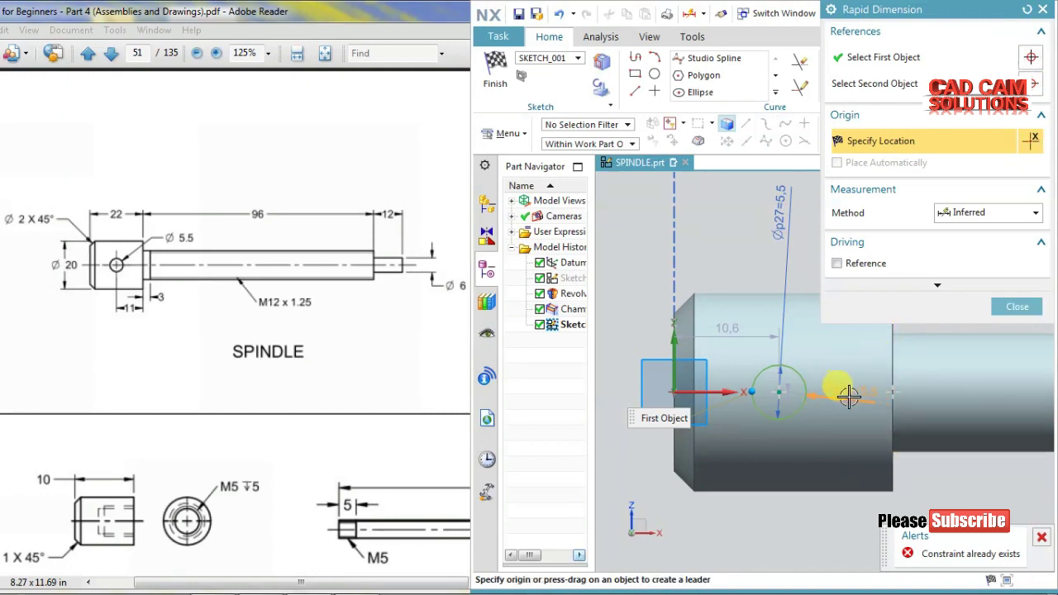
pyautogui.click(675, 394)
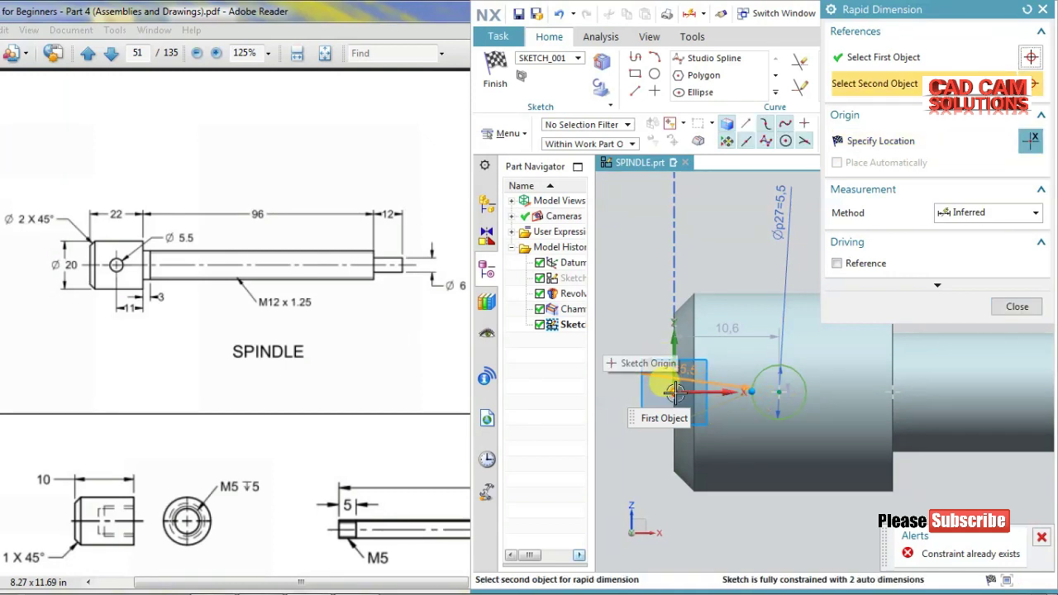
pyautogui.click(739, 240)
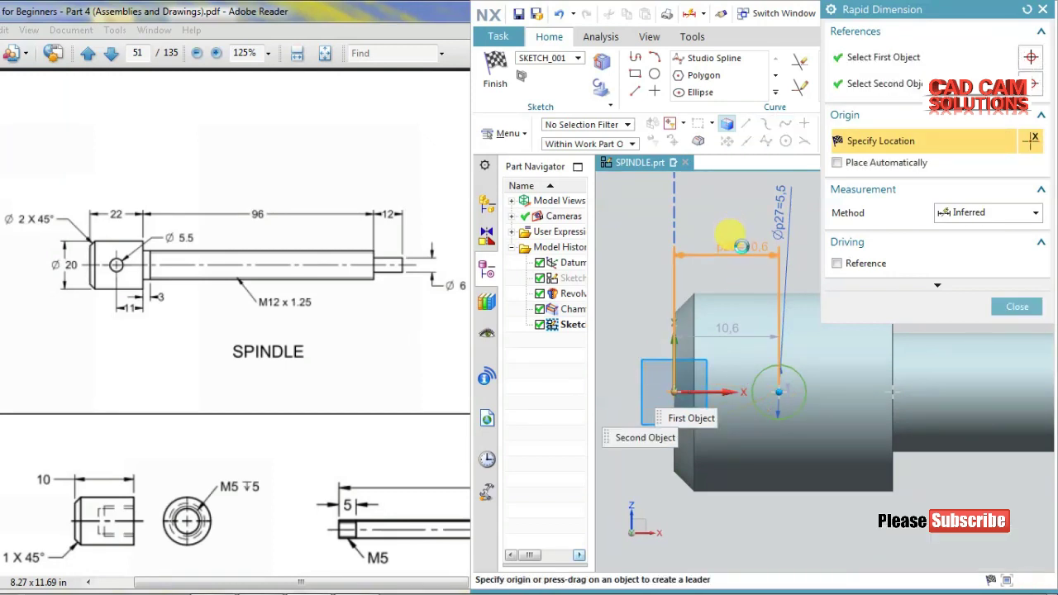
pyautogui.click(741, 245)
pyautogui.write('11')
pyautogui.press('Return')
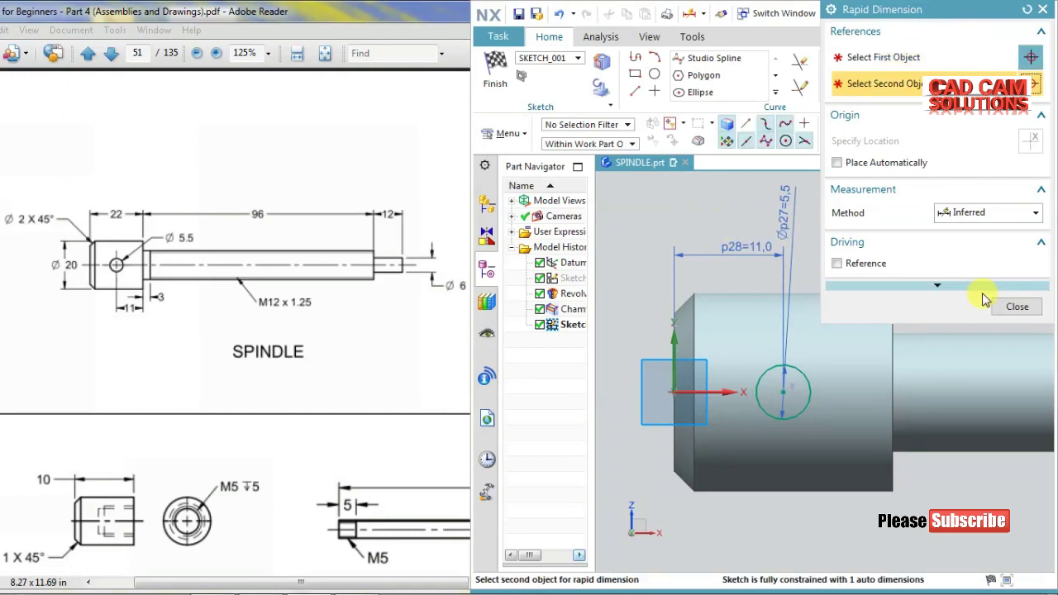
pyautogui.click(1019, 308)
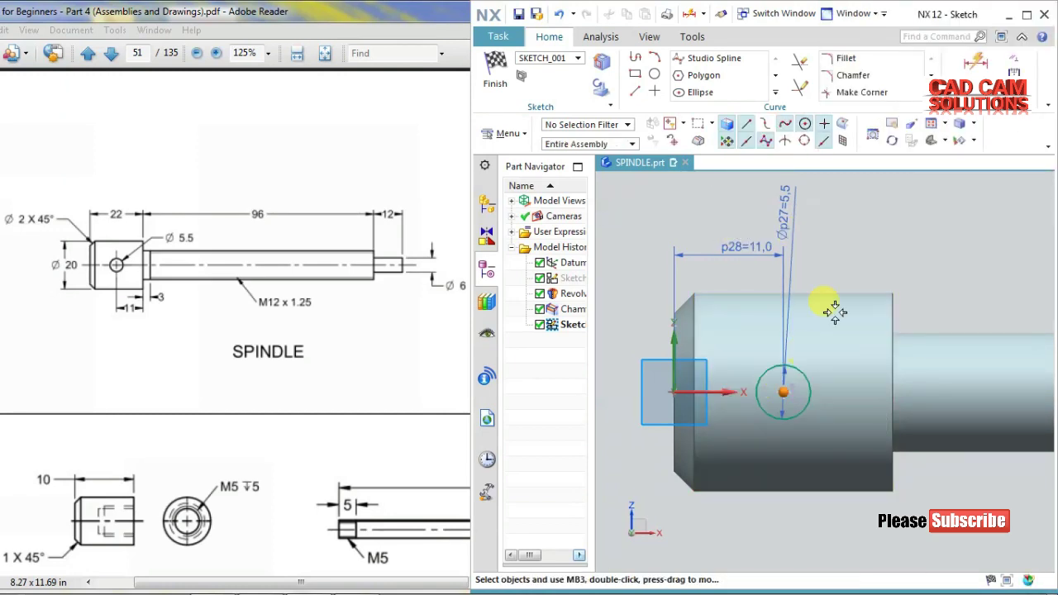
# Step: Align the circle centre horizontally with the origin and finish the sketch
pyautogui.click(674, 392)
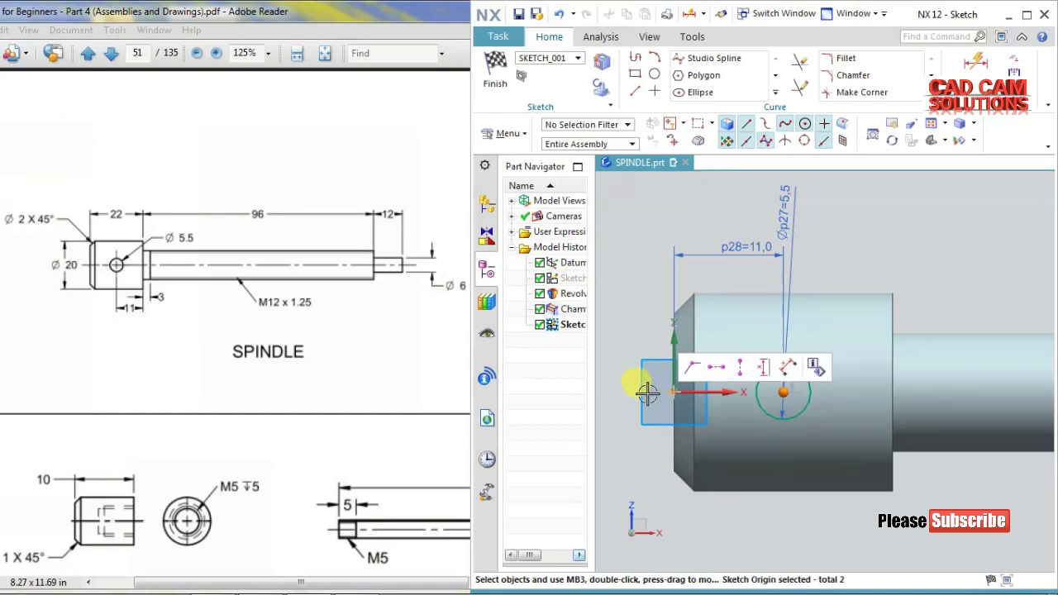
pyautogui.click(722, 369)
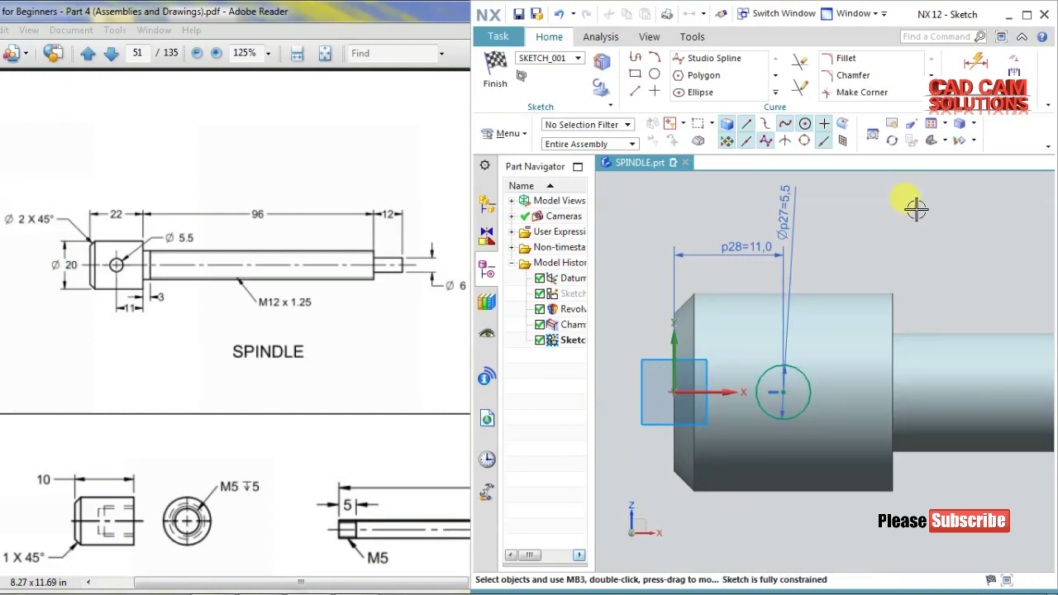
pyautogui.click(519, 79)
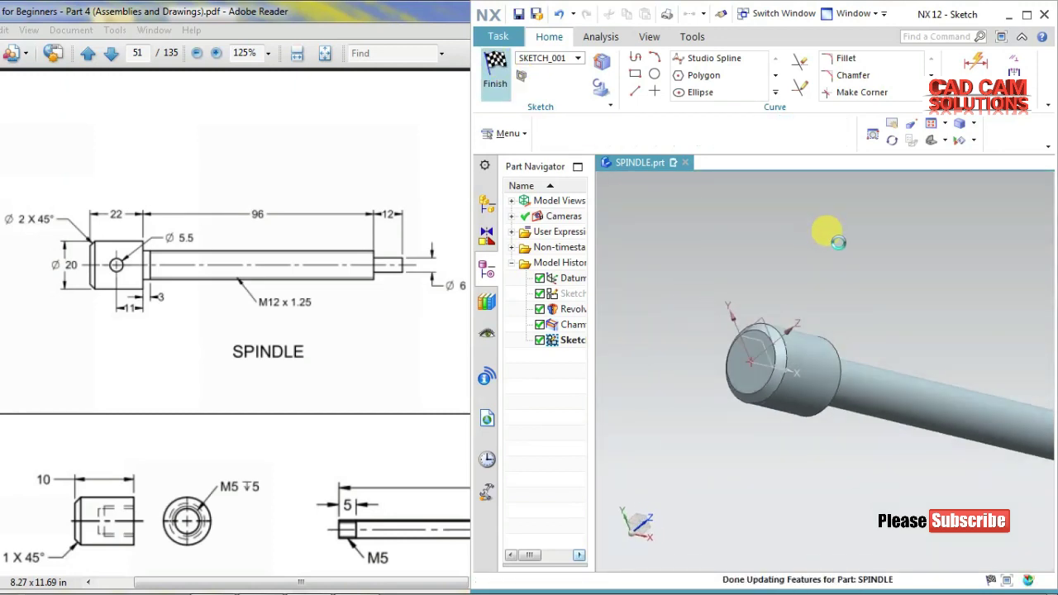
# Step: Extrude the hole circle symmetrically 15 mm with Subtract to bore the cross hole
pyautogui.click(570, 324)
pyautogui.click(591, 72)
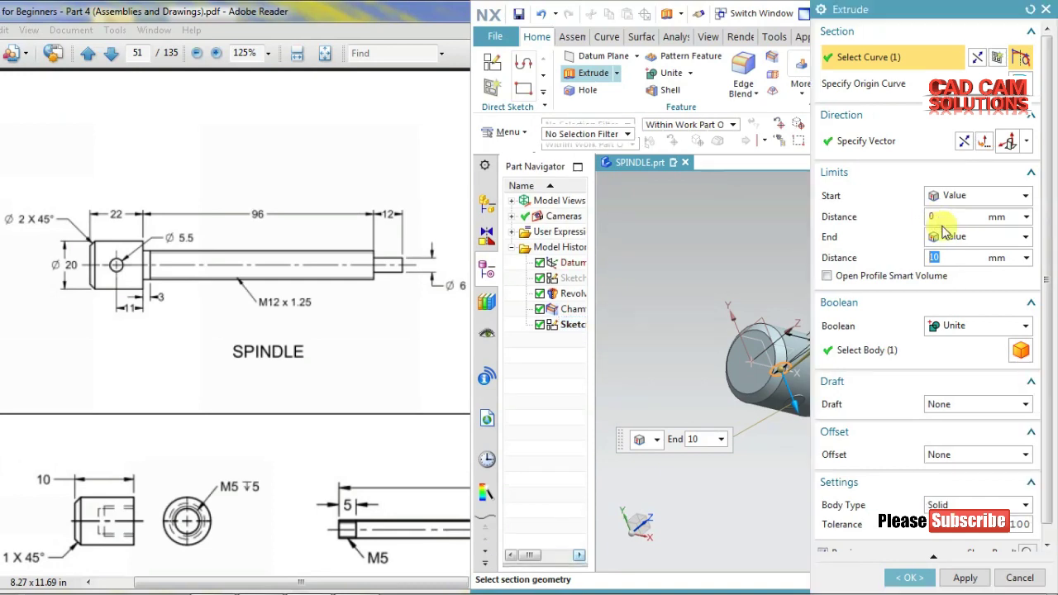
pyautogui.click(958, 328)
pyautogui.click(952, 370)
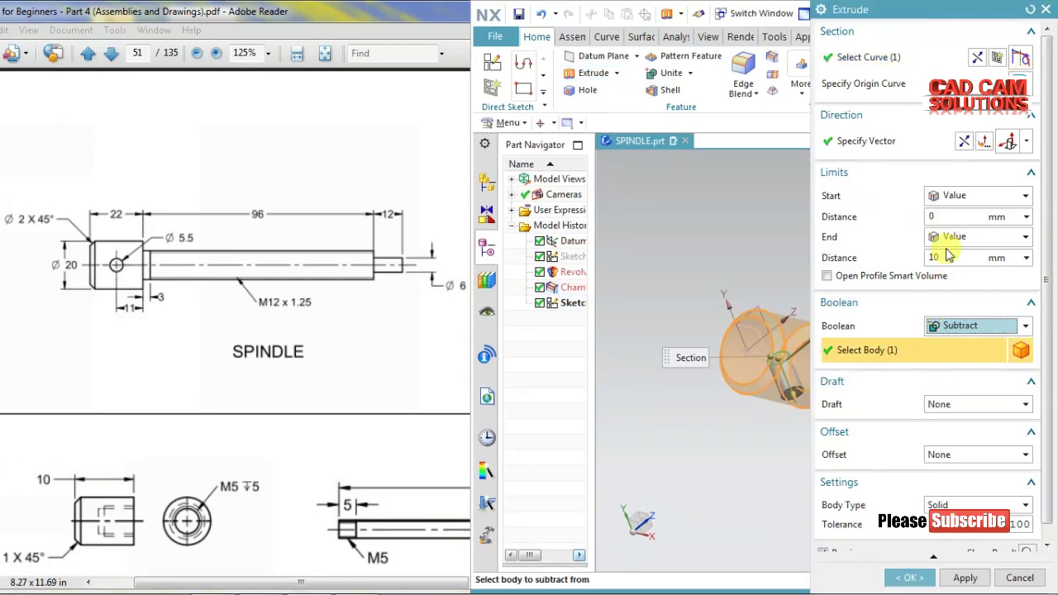
pyautogui.click(979, 196)
pyautogui.click(967, 227)
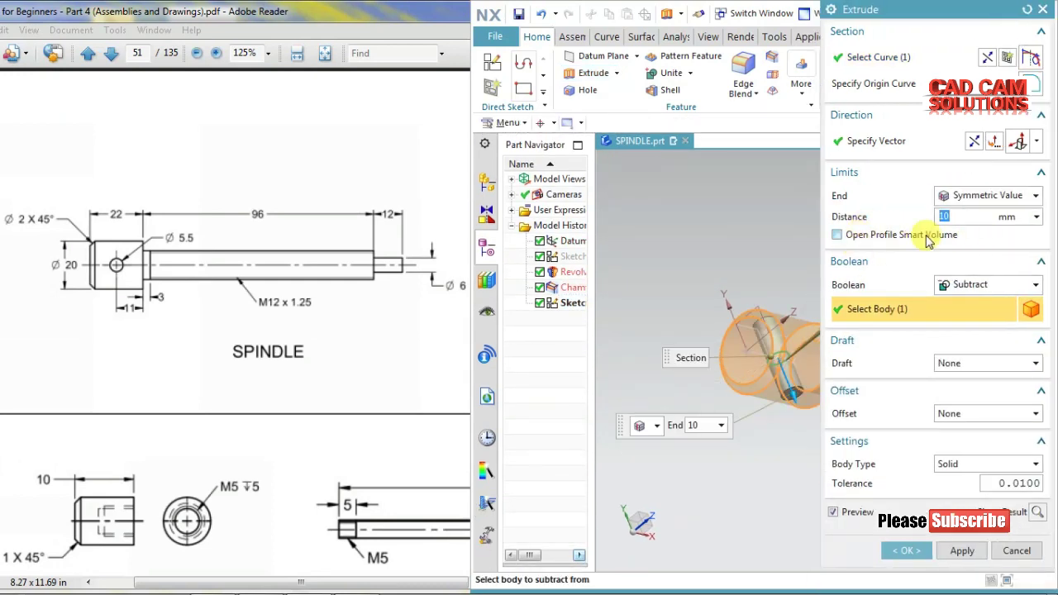
pyautogui.write('15')
pyautogui.press('Return')
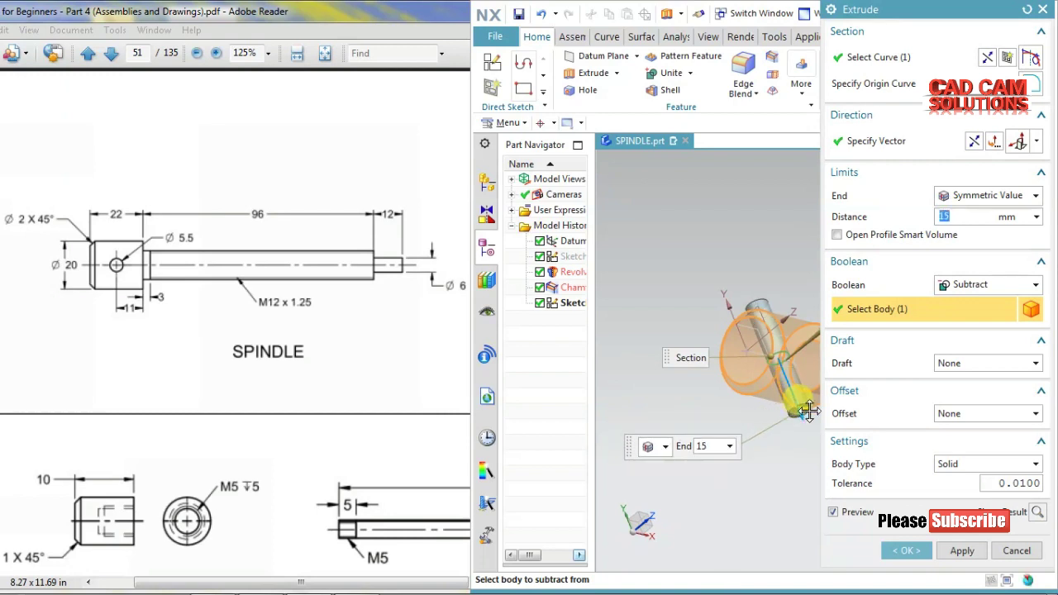
pyautogui.click(902, 547)
pyautogui.moveTo(712, 430)
pyautogui.mouseDown(button='middle')
pyautogui.moveTo(744, 368)
pyautogui.moveTo(746, 391)
pyautogui.moveTo(709, 380)
pyautogui.moveTo(747, 355)
pyautogui.moveTo(704, 389)
pyautogui.moveTo(715, 399)
pyautogui.mouseUp(button='middle')
pyautogui.scroll(-2, 807, 377)
pyautogui.scroll(-1, 708, 337)
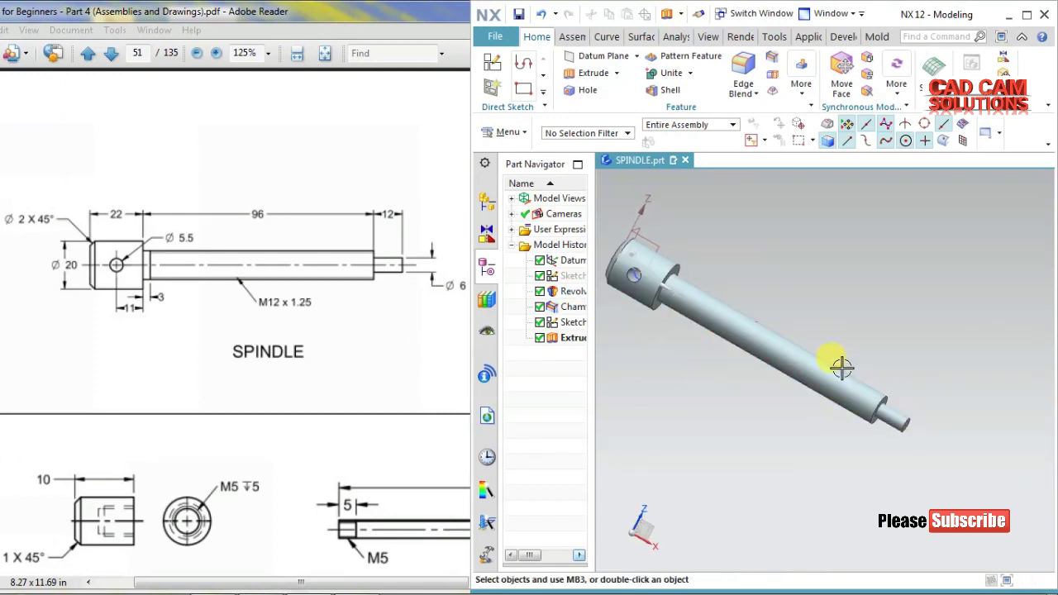
# Step: Snap the spindle to Top view, fit it, and start a Thread feature from Insert > Design Feature
pyautogui.moveTo(728, 375)
pyautogui.mouseDown(button='middle')
pyautogui.moveTo(746, 397)
pyautogui.moveTo(786, 392)
pyautogui.moveTo(752, 425)
pyautogui.moveTo(739, 465)
pyautogui.moveTo(916, 273)
pyautogui.mouseUp(button='middle')
pyautogui.hotkey('ctrl', 'alt', 't')
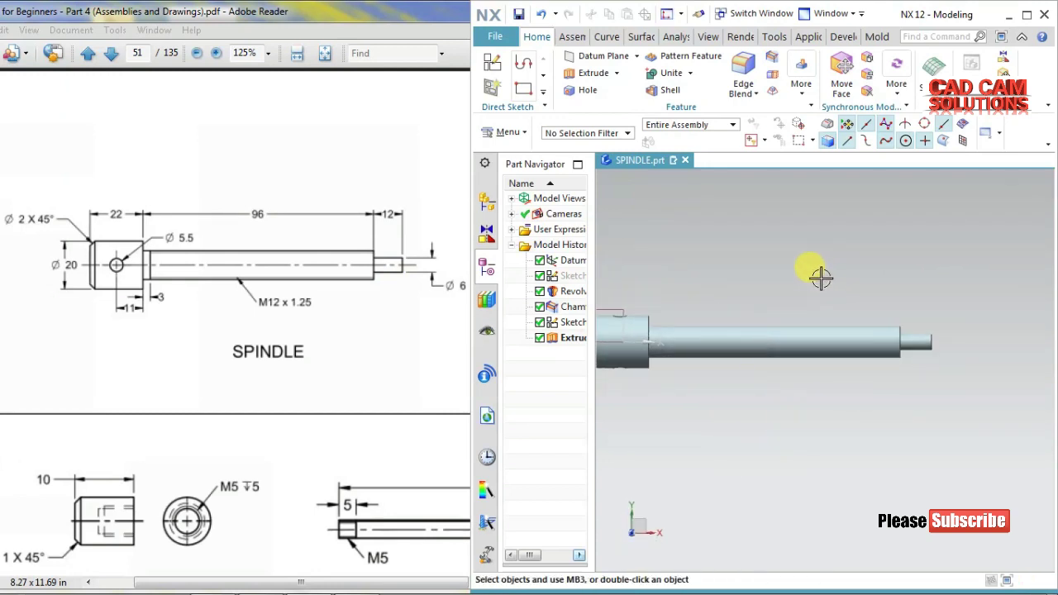
pyautogui.hotkey('ctrl', 'f')
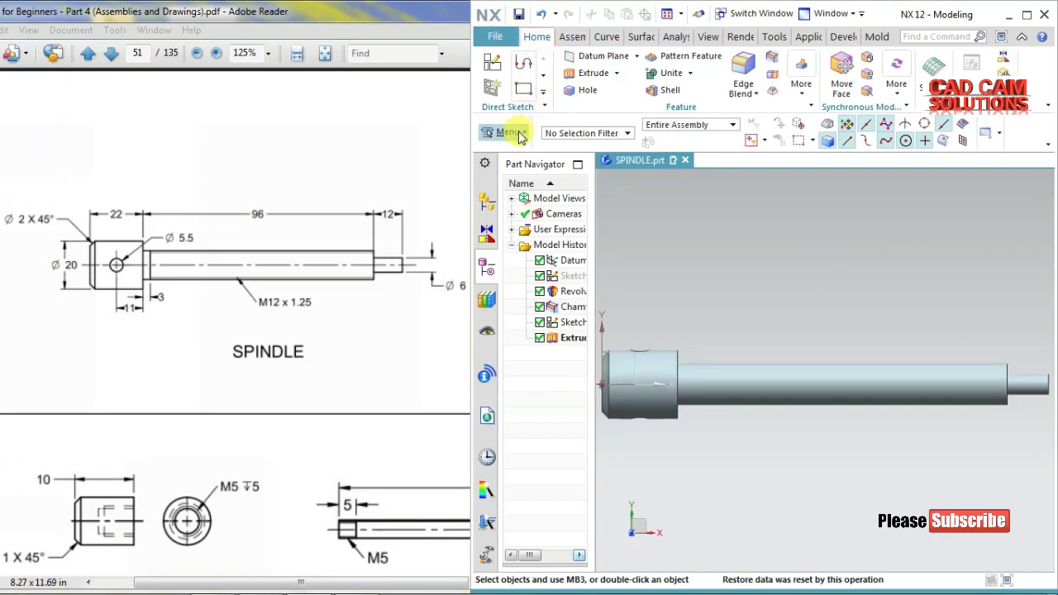
pyautogui.click(519, 135)
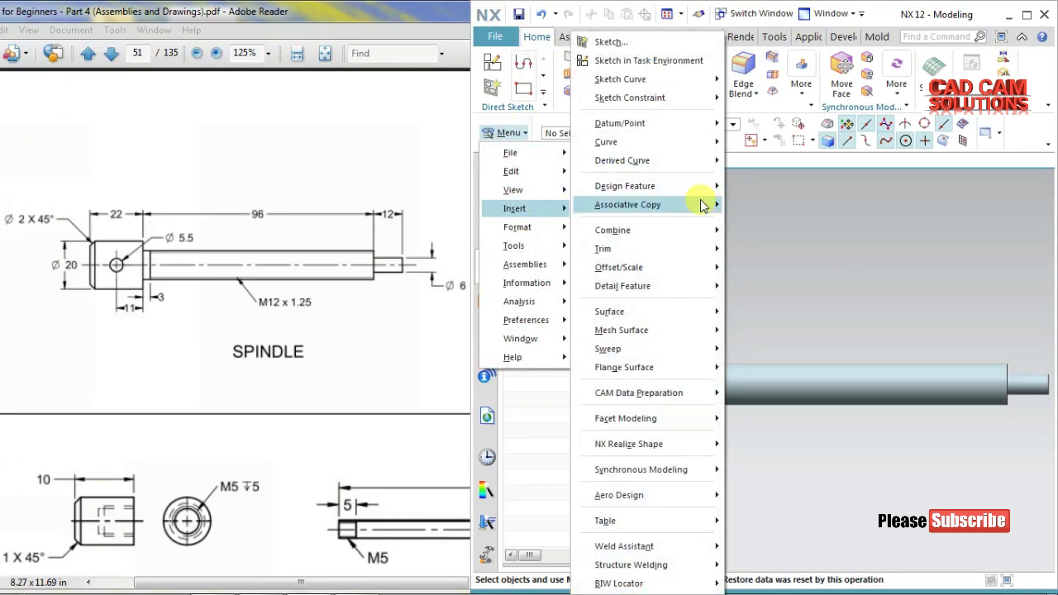
pyautogui.moveTo(625, 186)
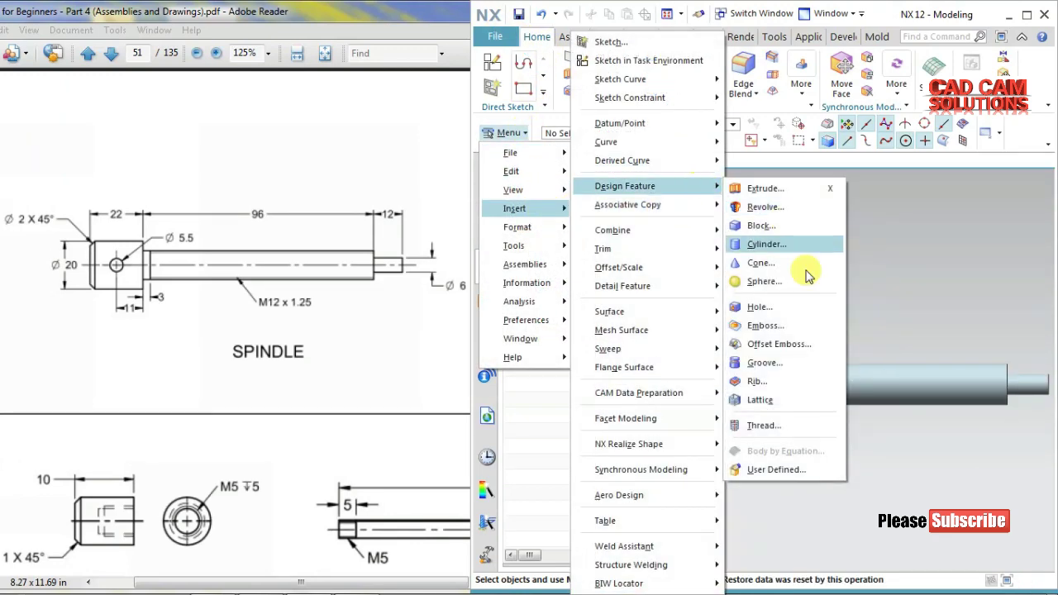
pyautogui.click(763, 425)
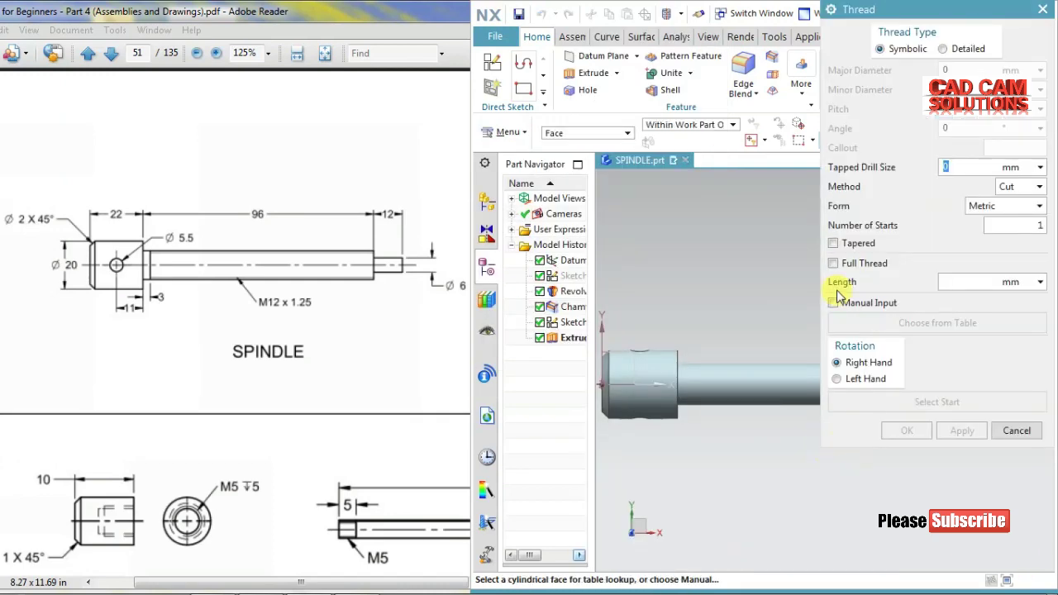
# Step: Add a detailed 12 mm, 1.75 pitch, 60° right-hand thread to the long shaft face
pyautogui.click(943, 49)
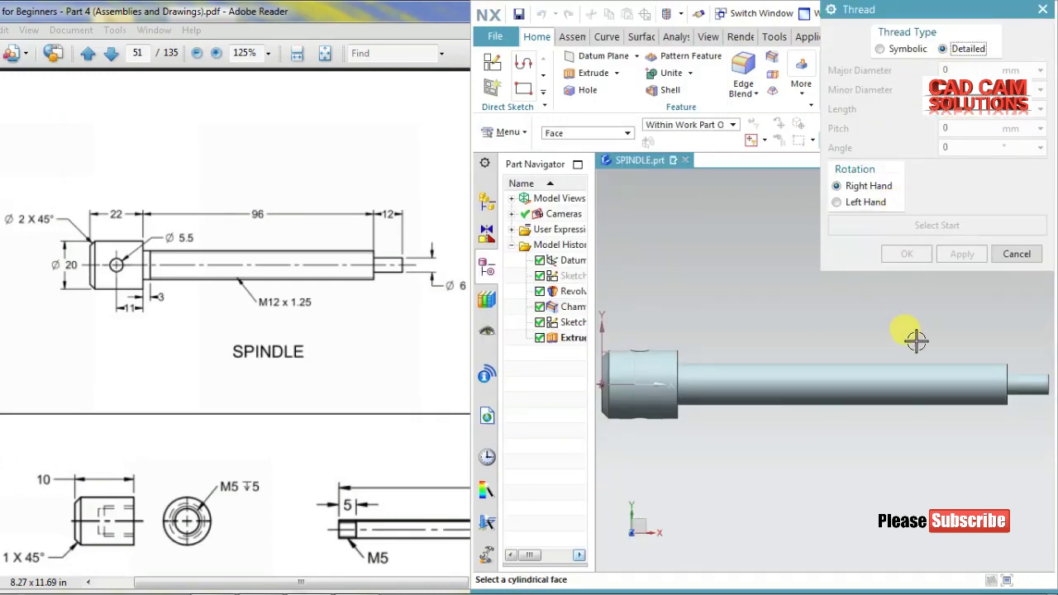
pyautogui.click(910, 380)
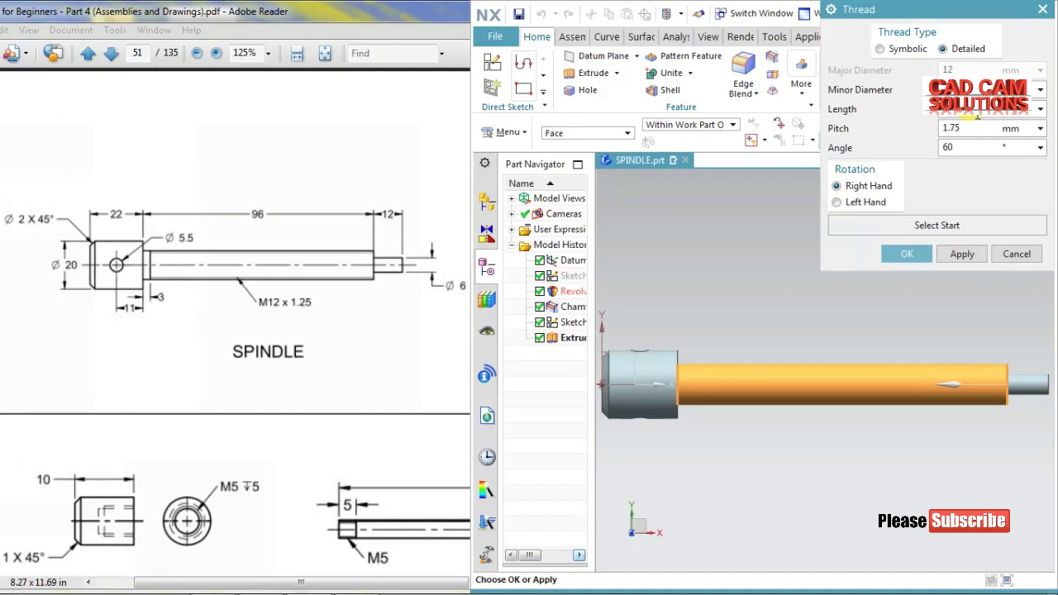
pyautogui.click(900, 254)
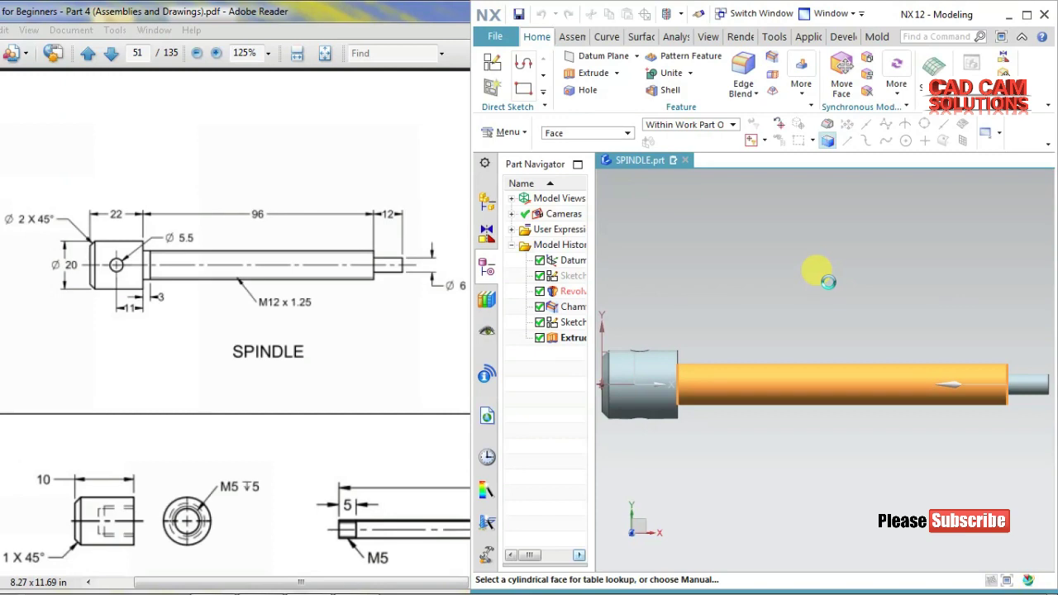
pyautogui.middleClick(828, 282)
# Step: Recolour the threaded spindle body light blue through Edit Object Display
pyautogui.moveTo(827, 253); pyautogui.dragTo(811, 307, button='middle')
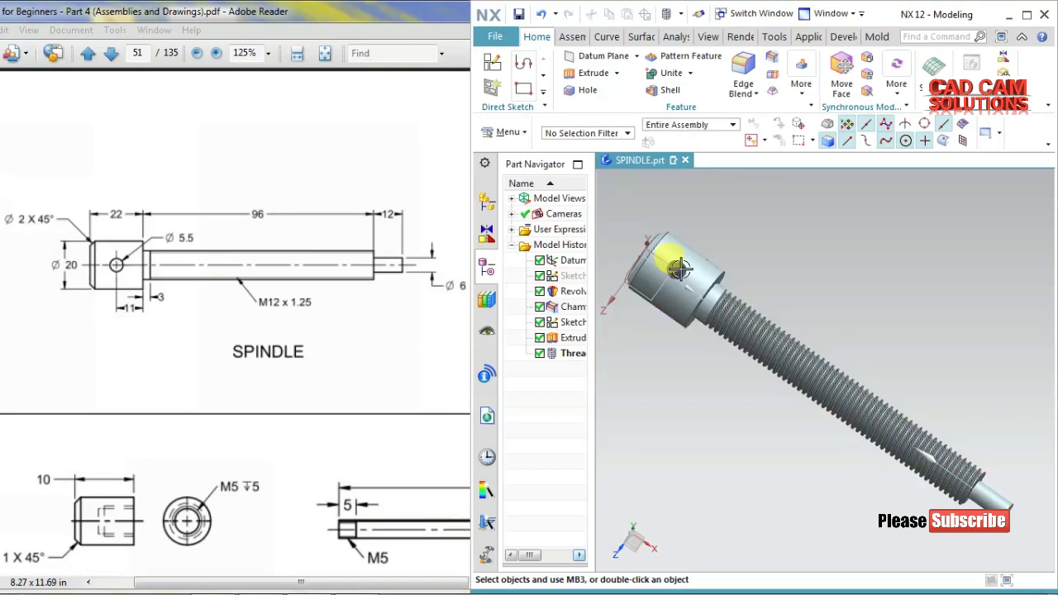
pyautogui.moveTo(672, 415); pyautogui.dragTo(696, 392, button='middle')
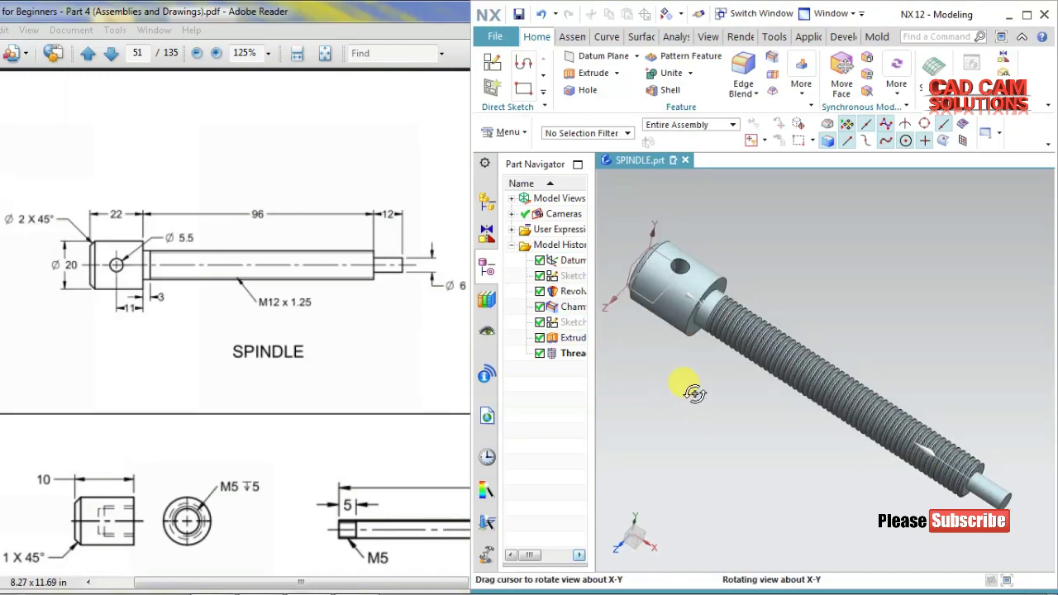
pyautogui.click(699, 273)
pyautogui.click(708, 36)
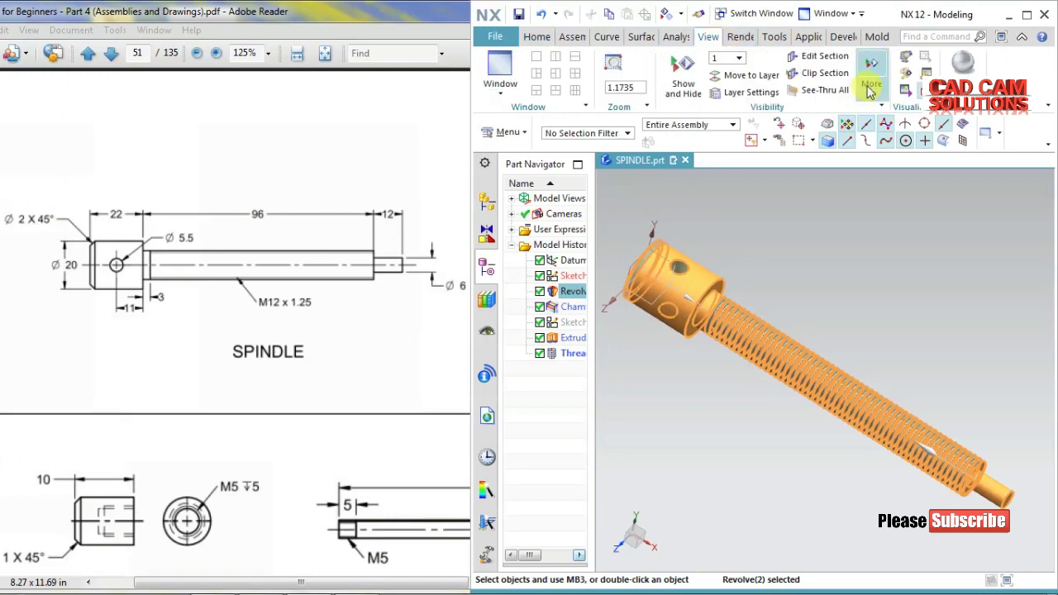
pyautogui.click(891, 72)
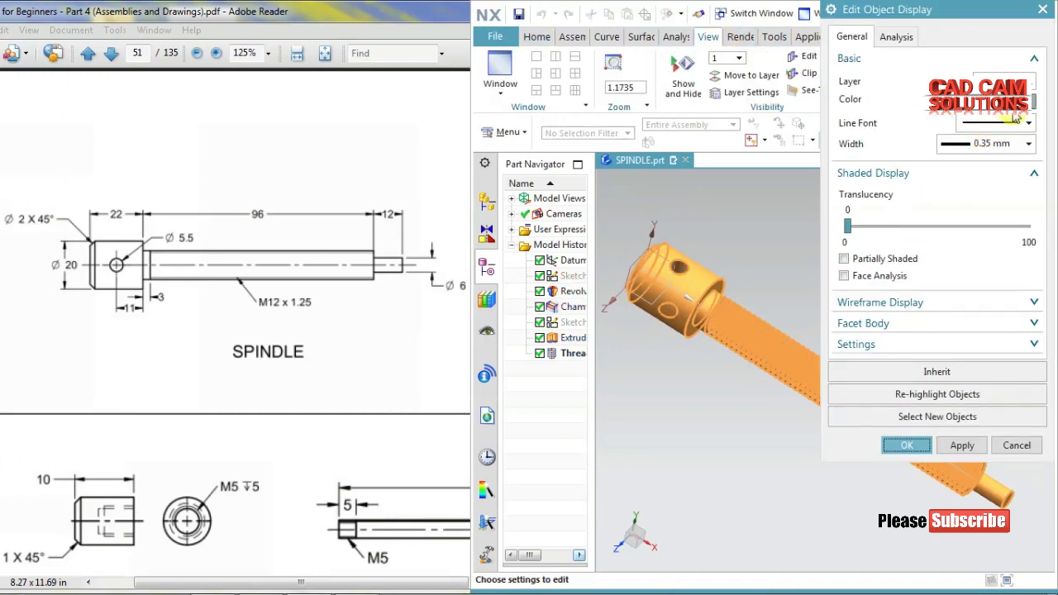
pyautogui.click(1012, 101)
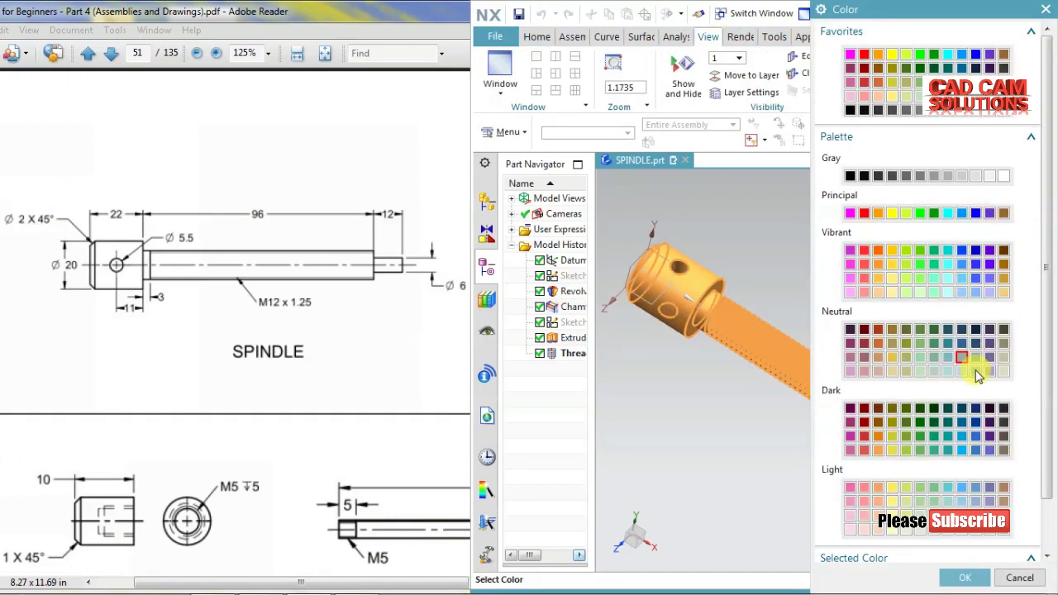
pyautogui.click(965, 579)
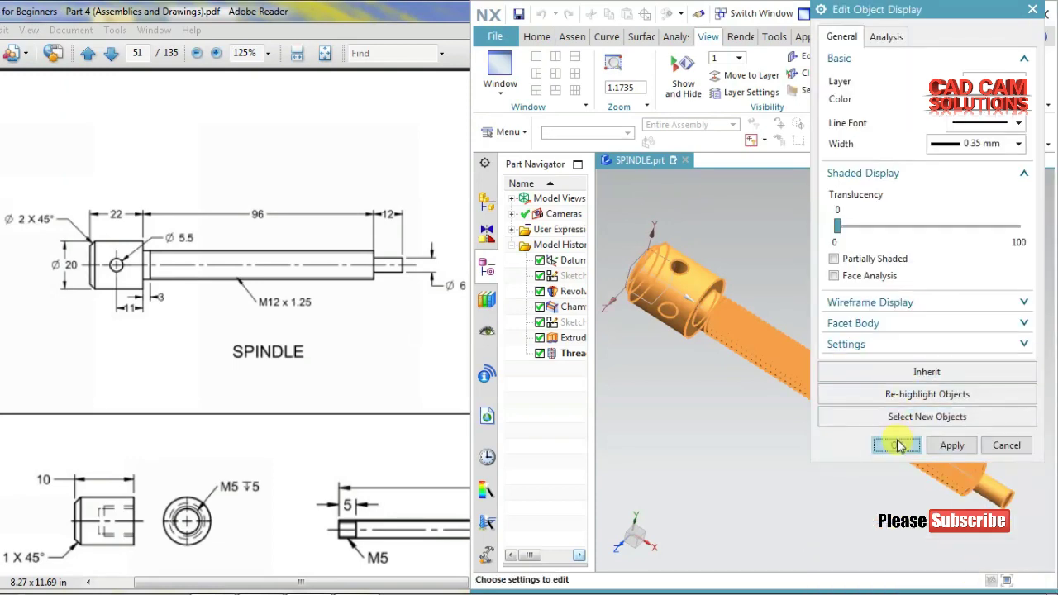
pyautogui.click(881, 444)
pyautogui.moveTo(772, 463); pyautogui.dragTo(735, 433, button='middle')
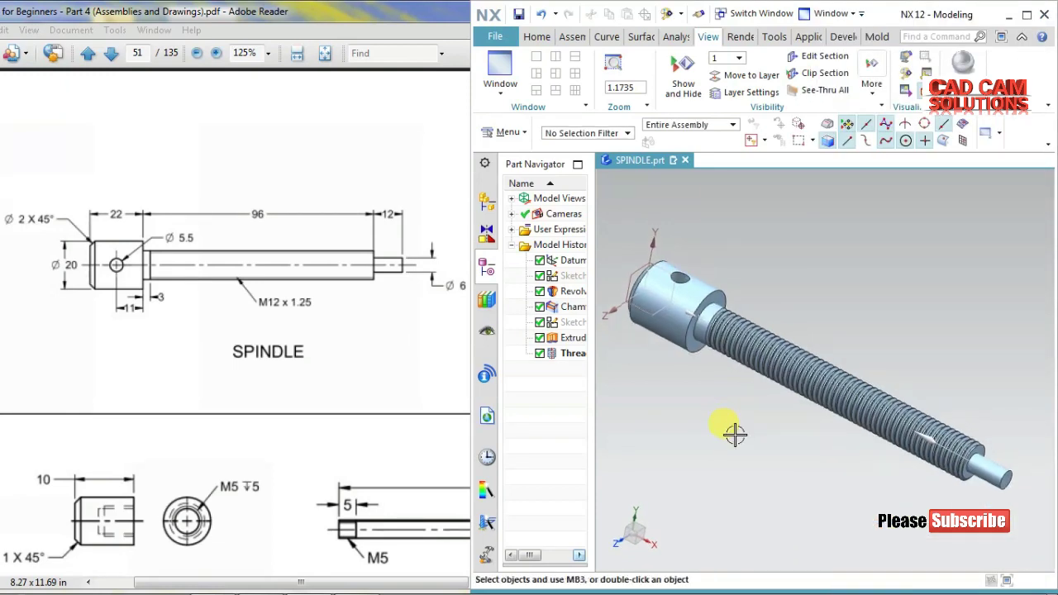
pyautogui.click(713, 195)
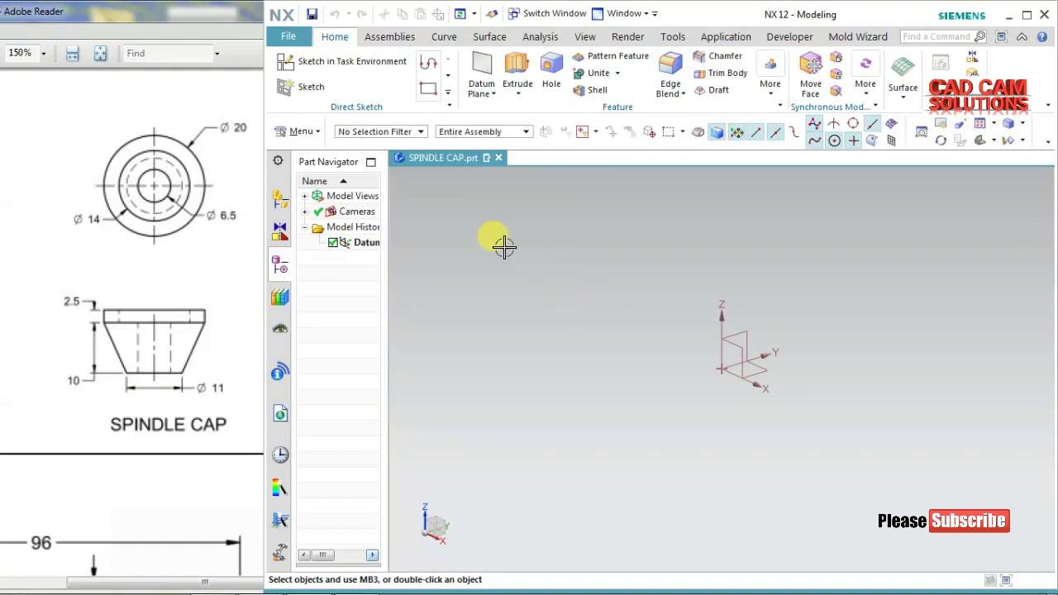
# Step: Create a new sketch on the XZ plane of the SPINDLE CAP part
pyautogui.click(297, 62)
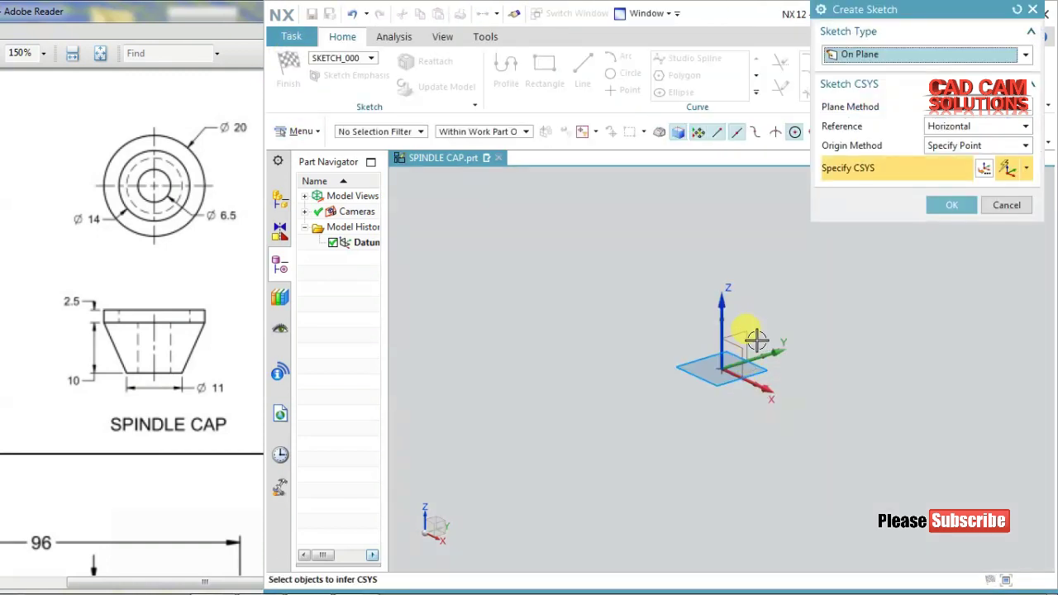
pyautogui.click(739, 315)
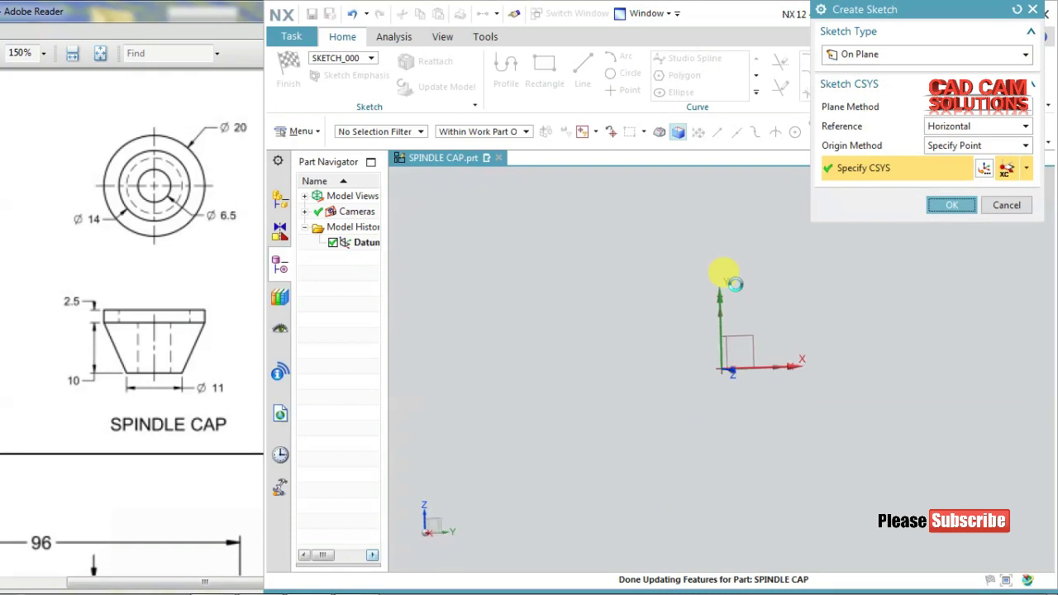
pyautogui.middleClick(735, 285)
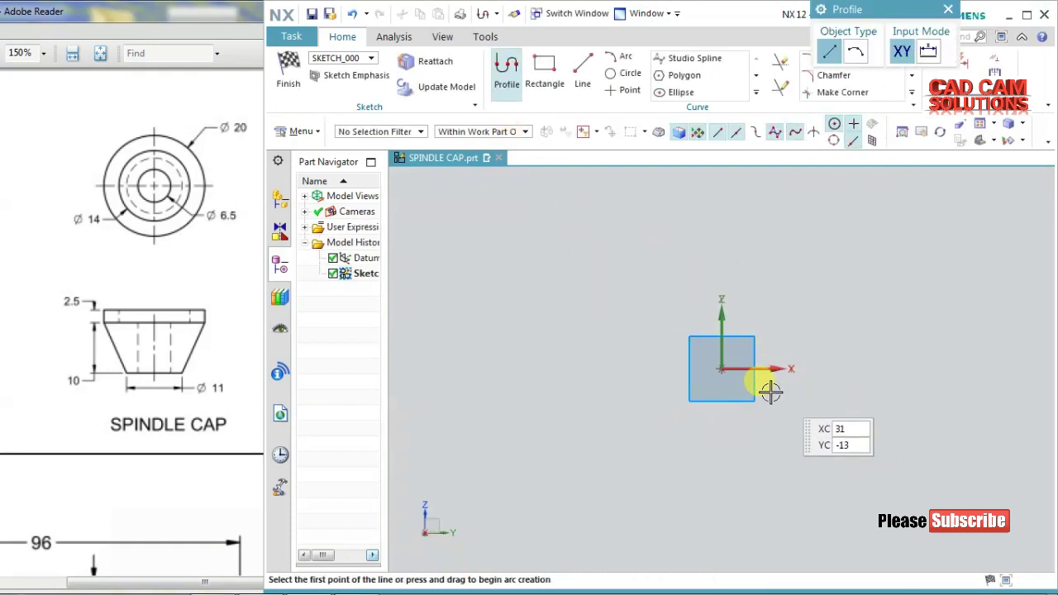
# Step: Draw the closed cap outline from the origin: slanted side, 4 mm vertical edge, top line, back down
pyautogui.click(722, 369)
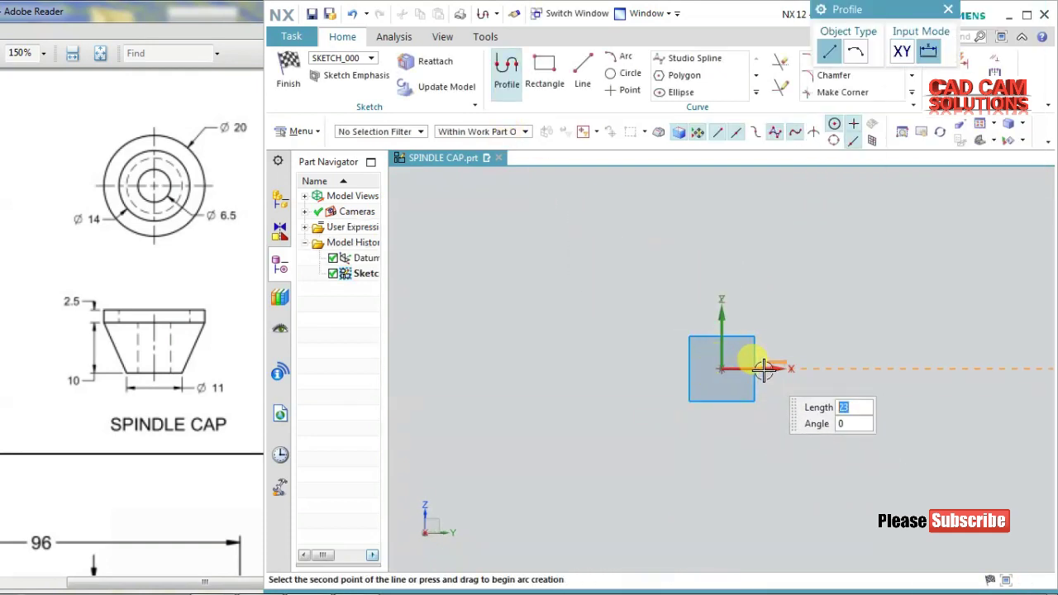
pyautogui.keyDown('shift'); pyautogui.moveTo(739, 364); pyautogui.dragTo(714, 376, button='middle'); pyautogui.keyUp('shift')
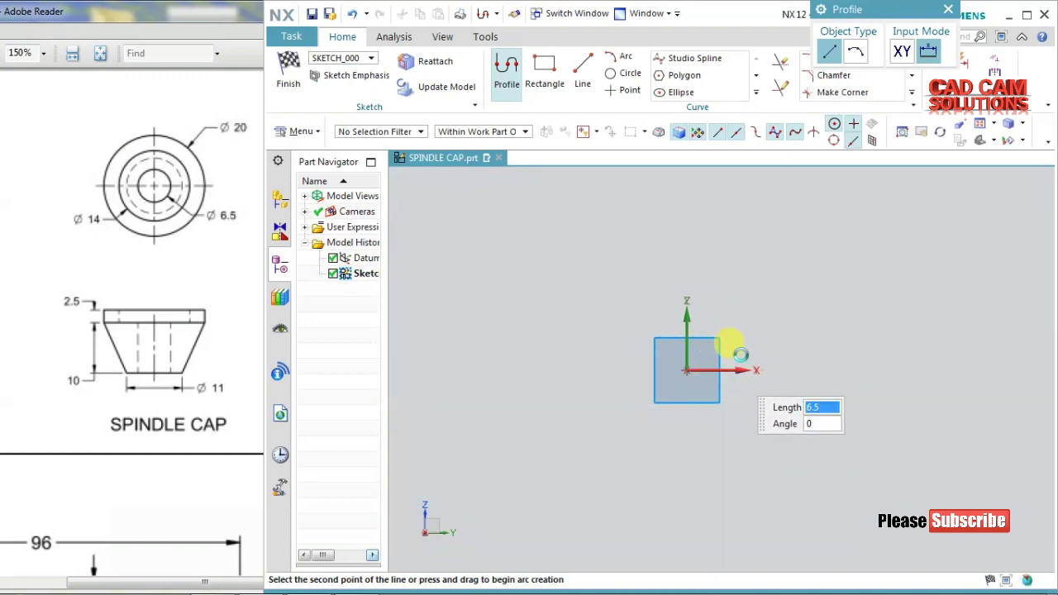
pyautogui.click(769, 286)
pyautogui.write('4')
pyautogui.press('Return')
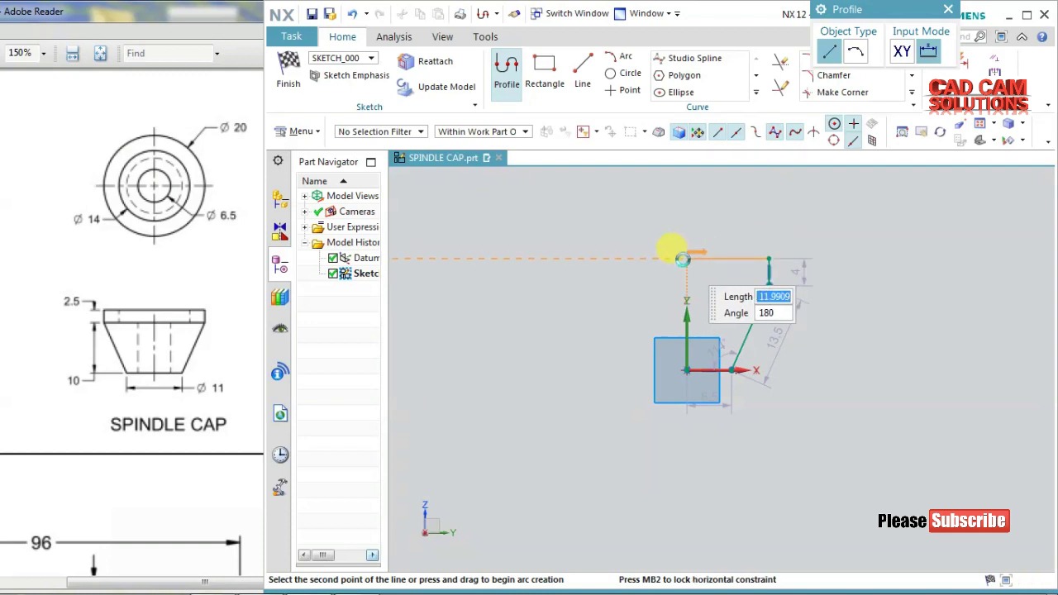
pyautogui.click(685, 258)
pyautogui.click(687, 369)
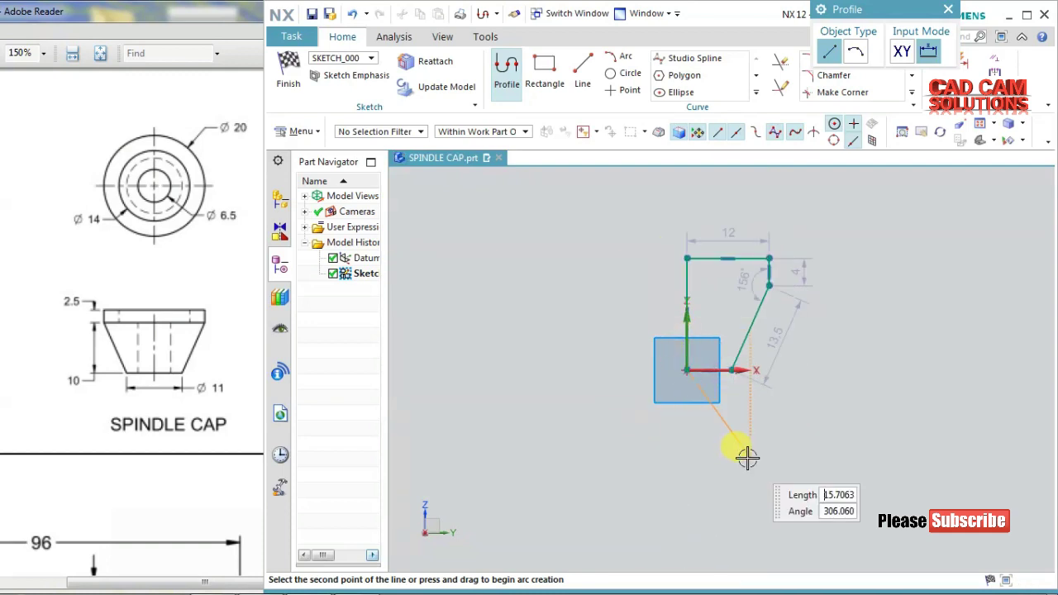
pyautogui.middleClick(747, 457)
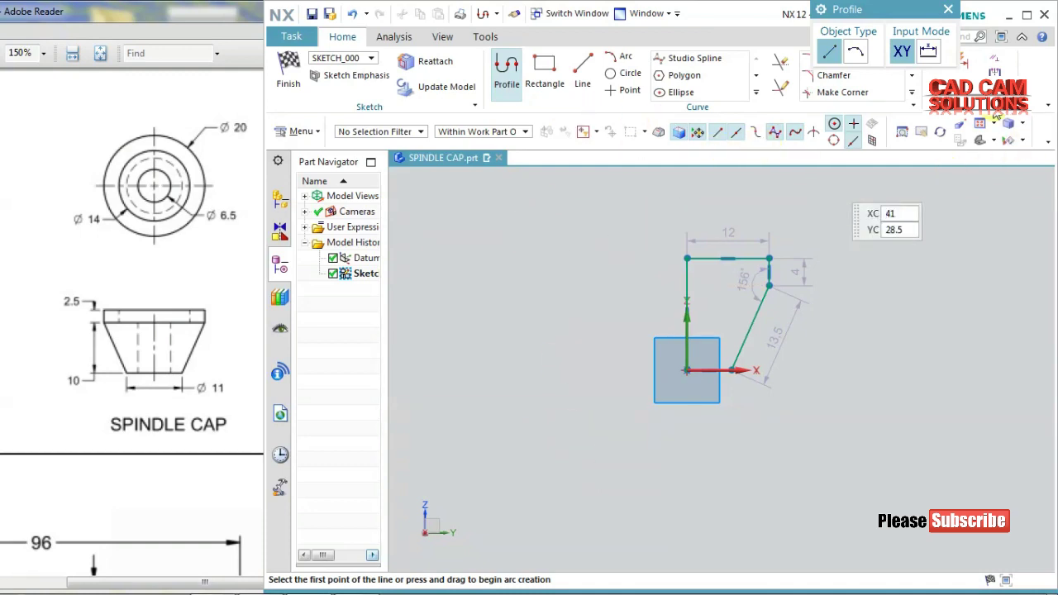
pyautogui.press('d')
pyautogui.scroll(2, 715, 371)
# Step: Dimension the outline with a 5.5 base width, 10 height and 2.5 step height
pyautogui.click(669, 366)
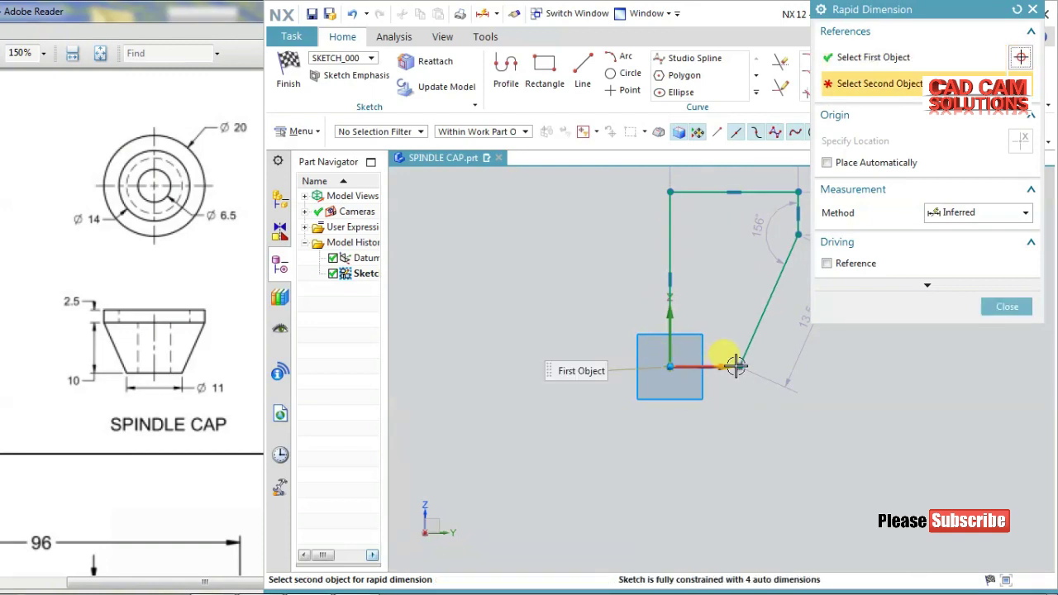
pyautogui.click(738, 366)
pyautogui.click(711, 415)
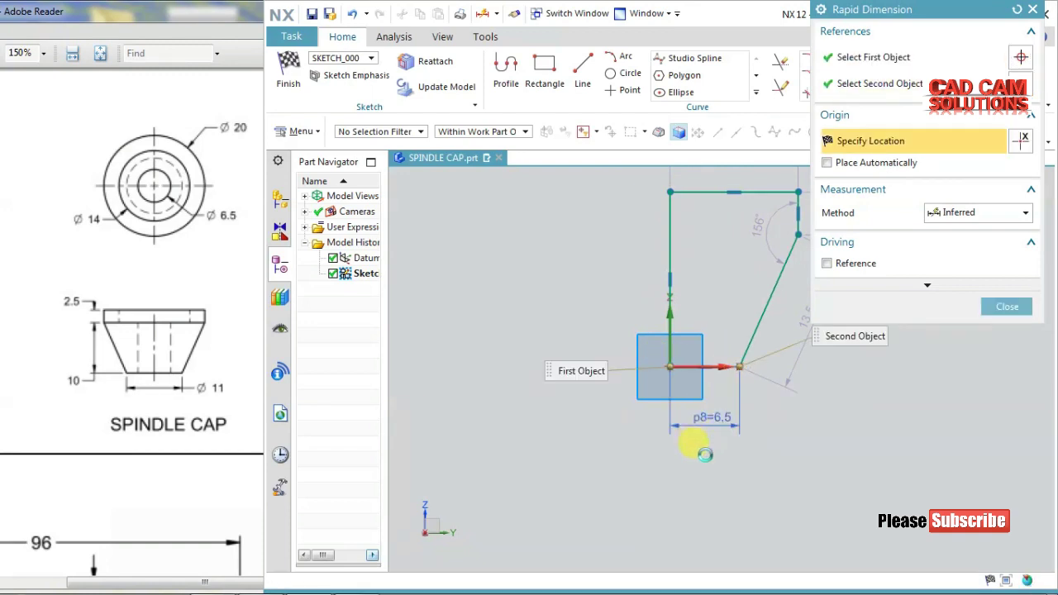
pyautogui.write('5.5')
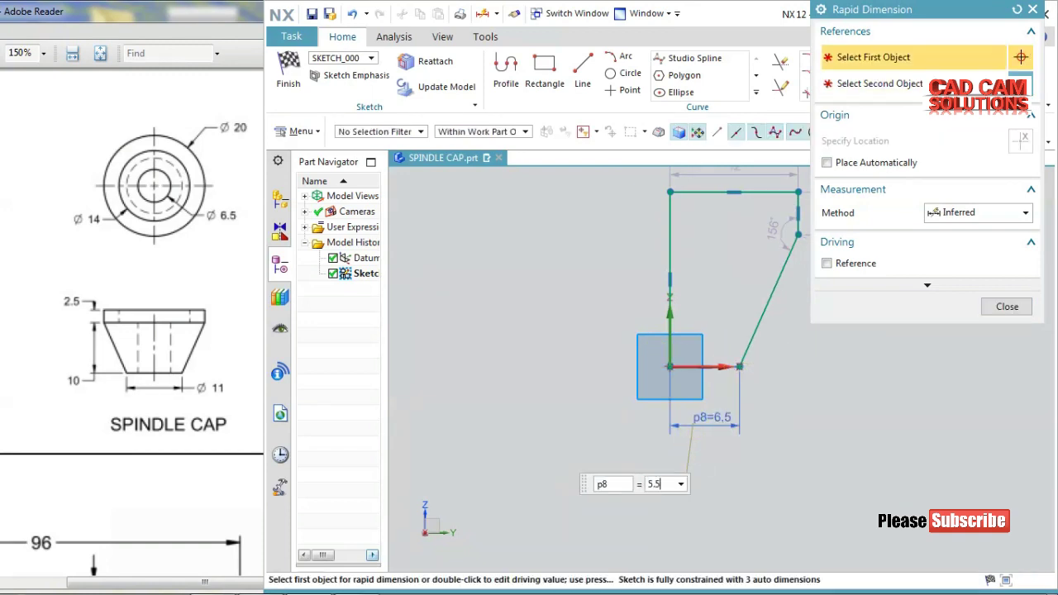
pyautogui.press('Return')
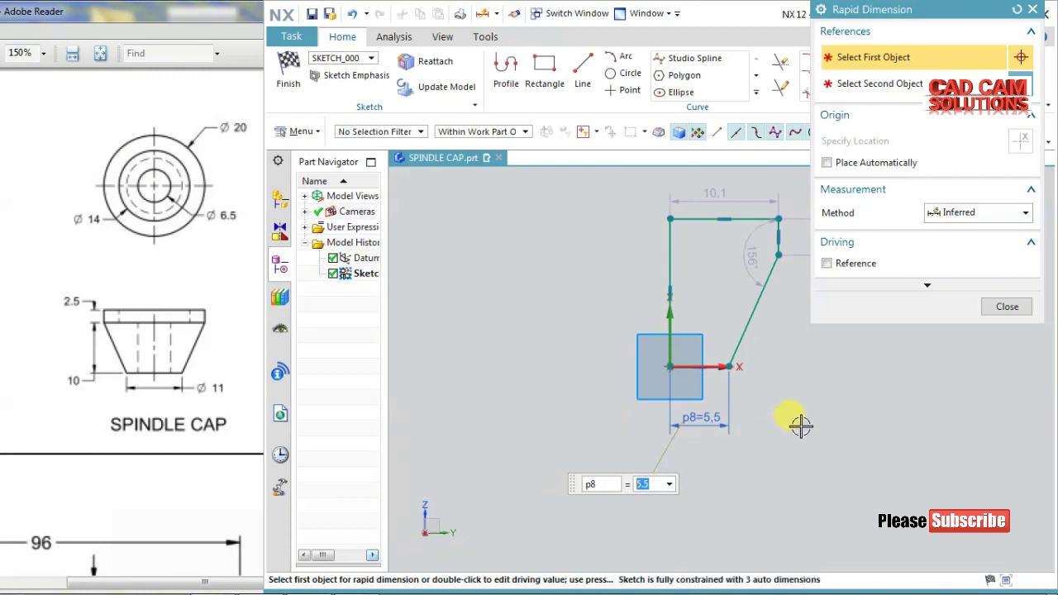
pyautogui.keyDown('shift'); pyautogui.moveTo(810, 409); pyautogui.dragTo(759, 475, button='middle'); pyautogui.keyUp('shift')
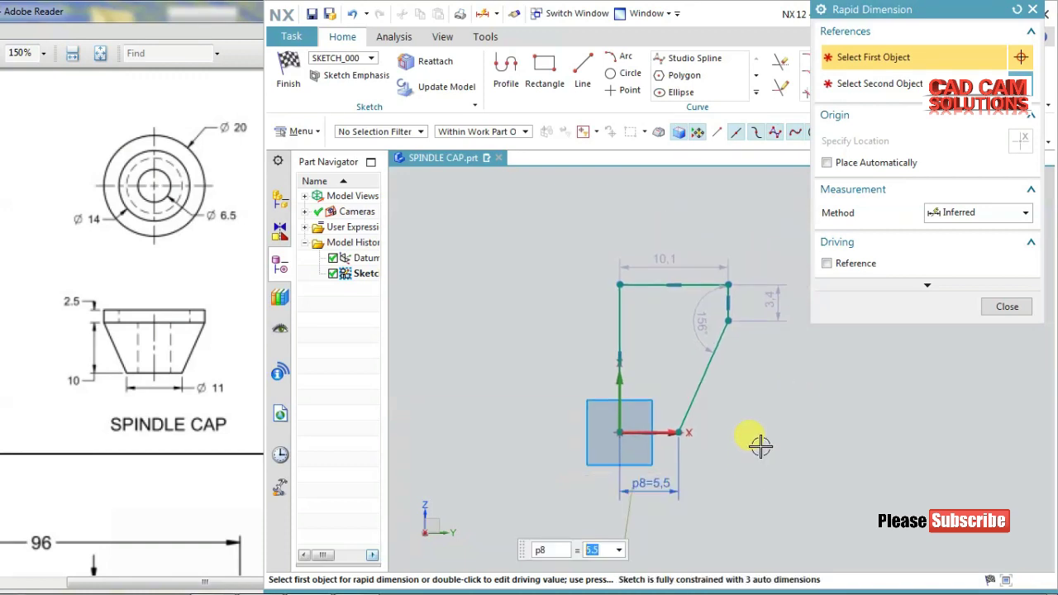
pyautogui.click(704, 376)
pyautogui.click(749, 386)
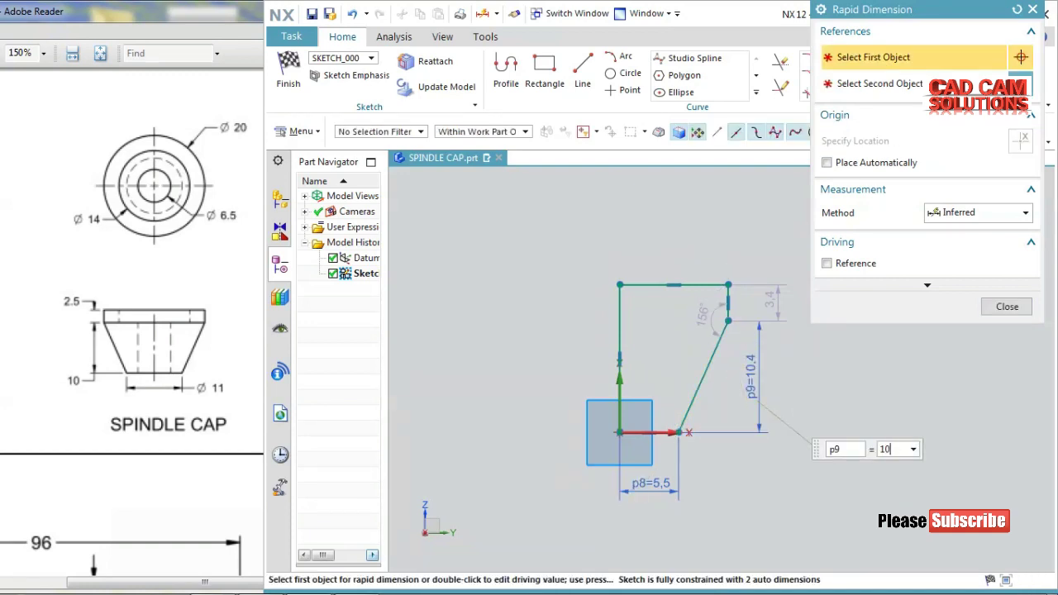
pyautogui.press('Return')
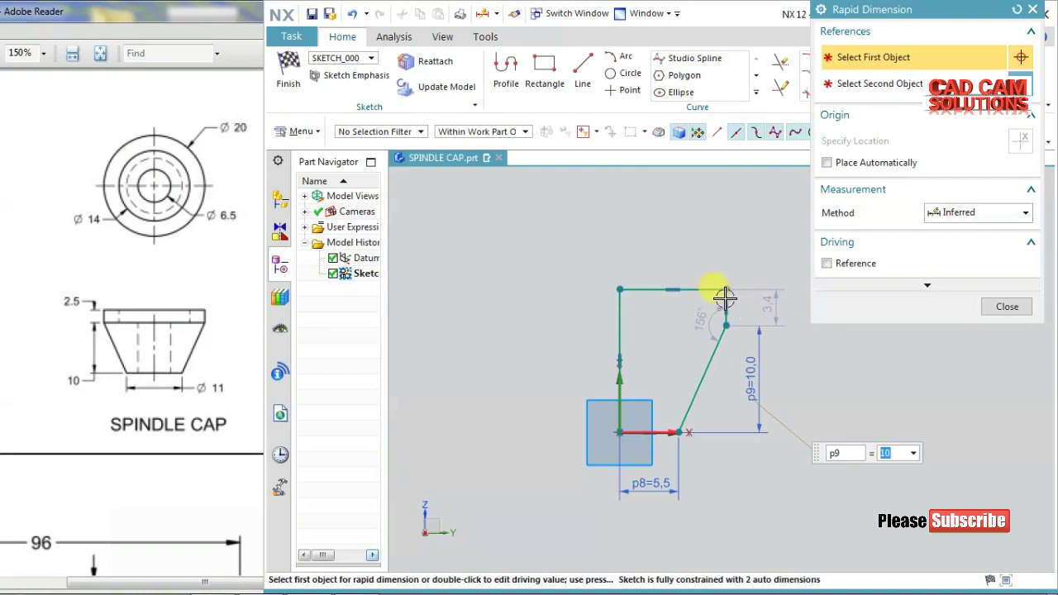
pyautogui.click(719, 290)
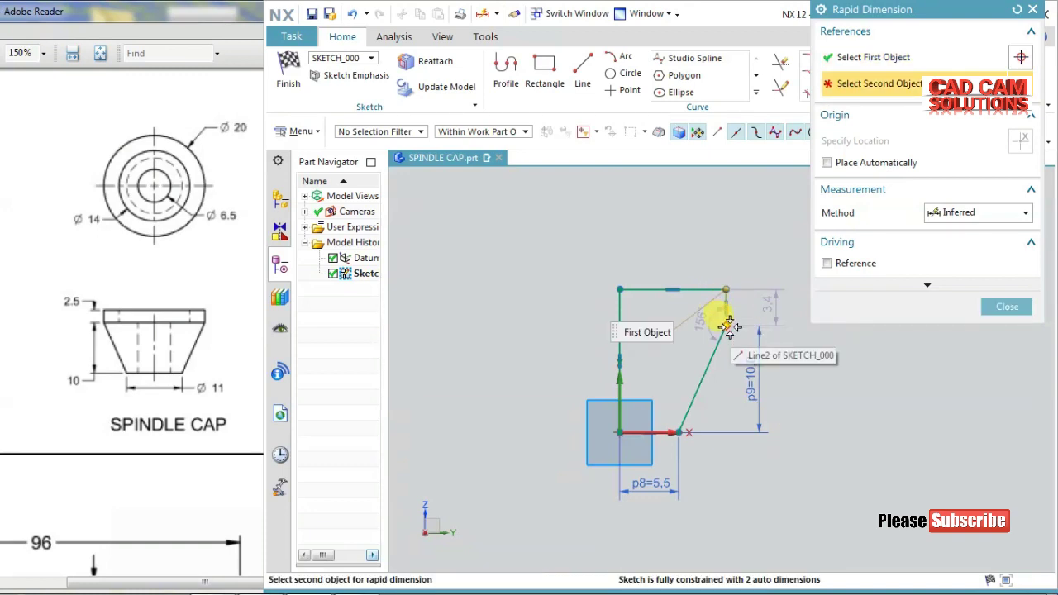
pyautogui.click(729, 323)
pyautogui.click(773, 327)
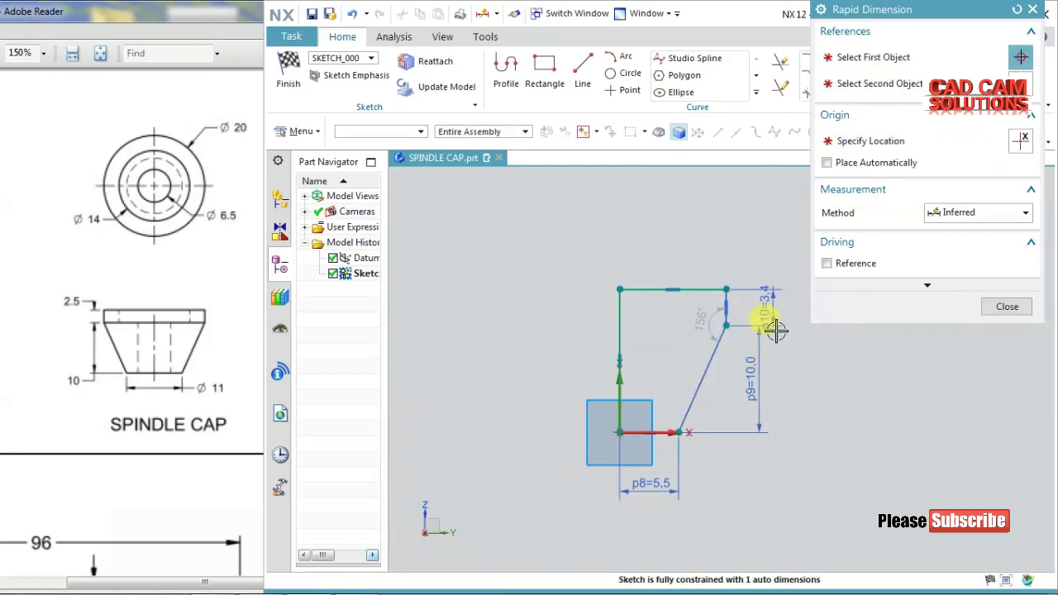
pyautogui.write('2.5')
pyautogui.press('Return')
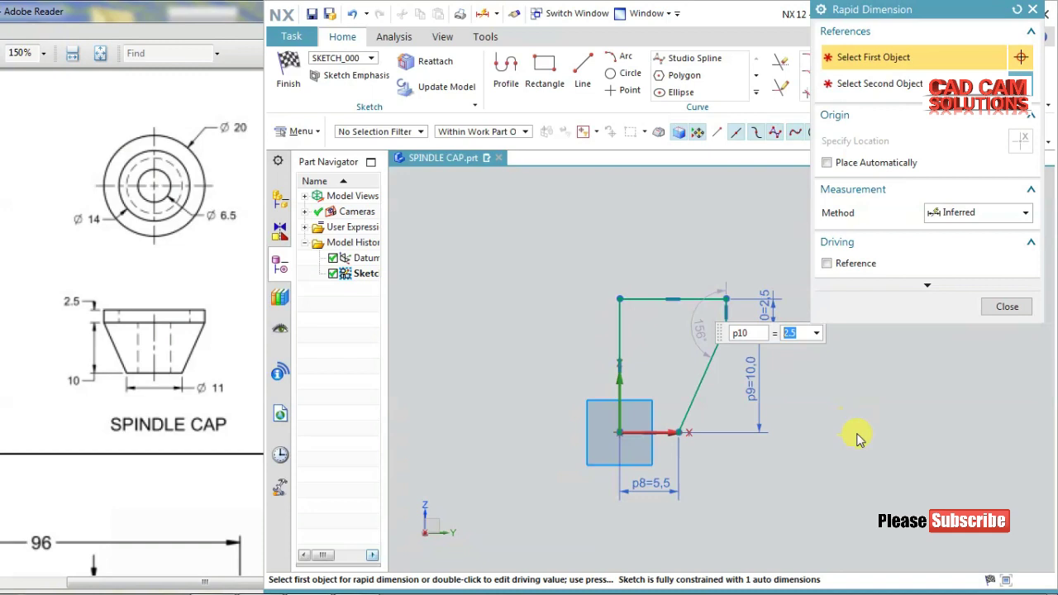
pyautogui.click(1006, 307)
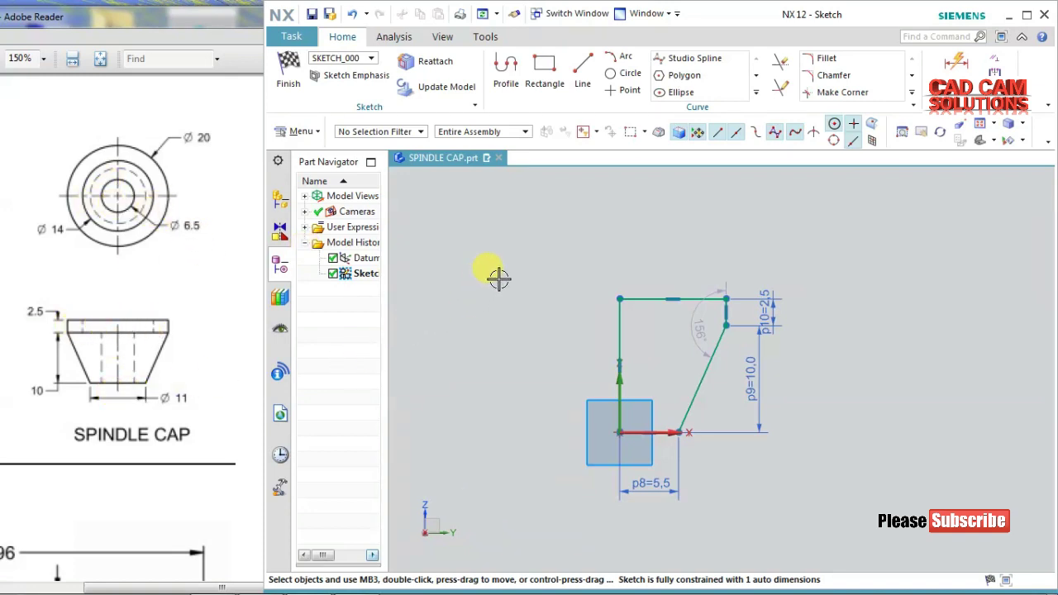
# Step: Draw the inner recess: a 2.5 drop, a horizontal ledge, and an 11-long vertical line at 270°
pyautogui.click(505, 70)
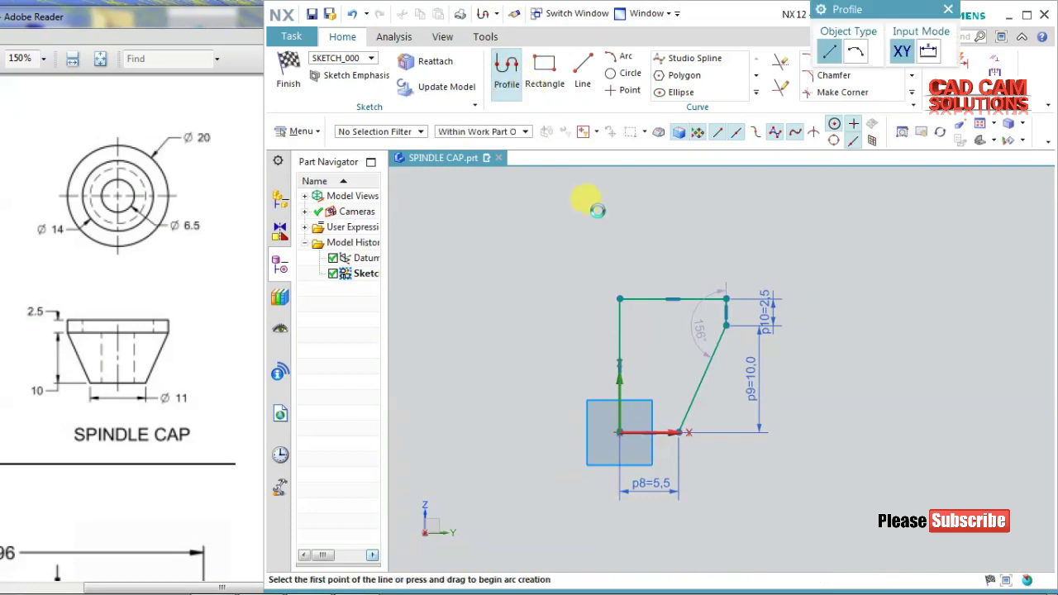
pyautogui.scroll(1, 701, 318)
pyautogui.scroll(1, 682, 299)
pyautogui.click(699, 296)
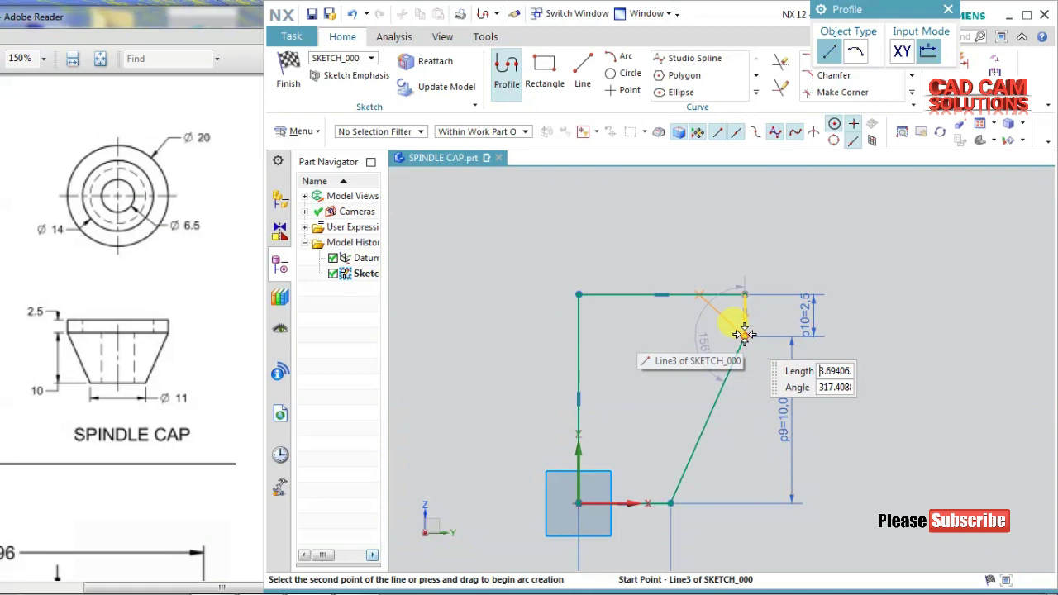
pyautogui.click(697, 337)
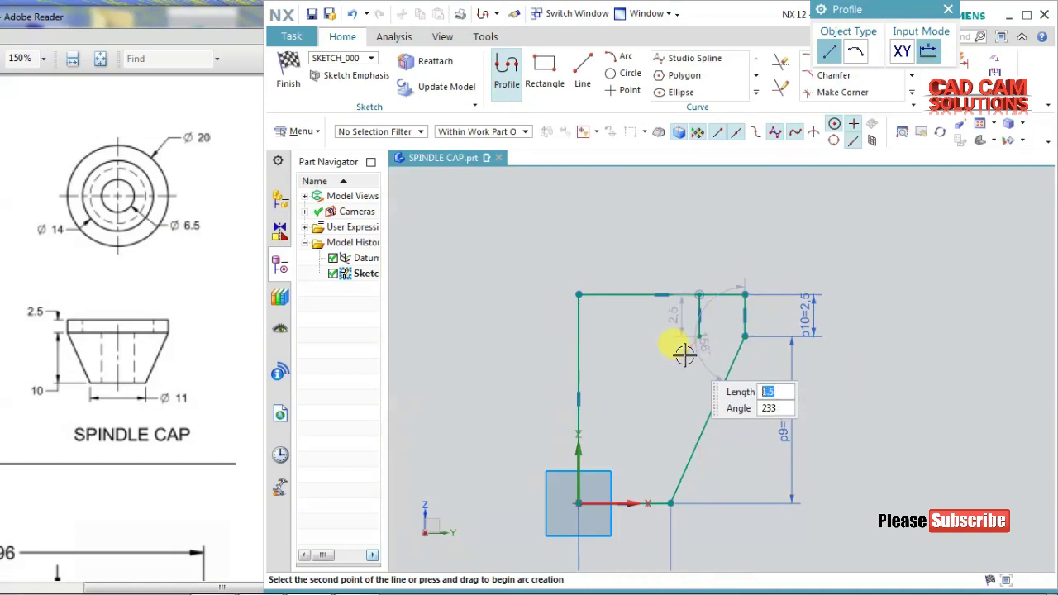
pyautogui.click(578, 335)
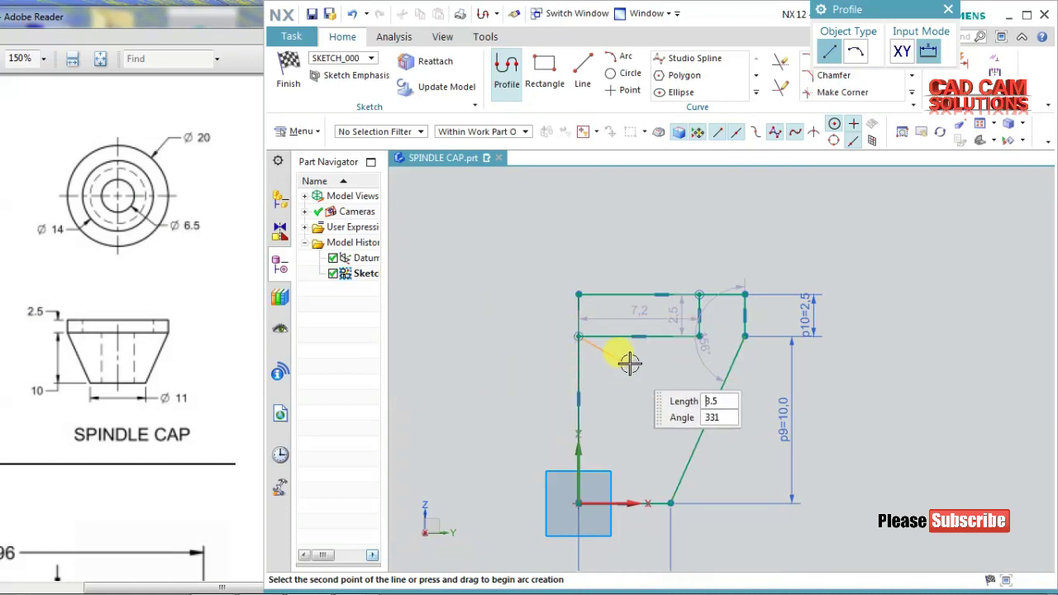
pyautogui.click(582, 70)
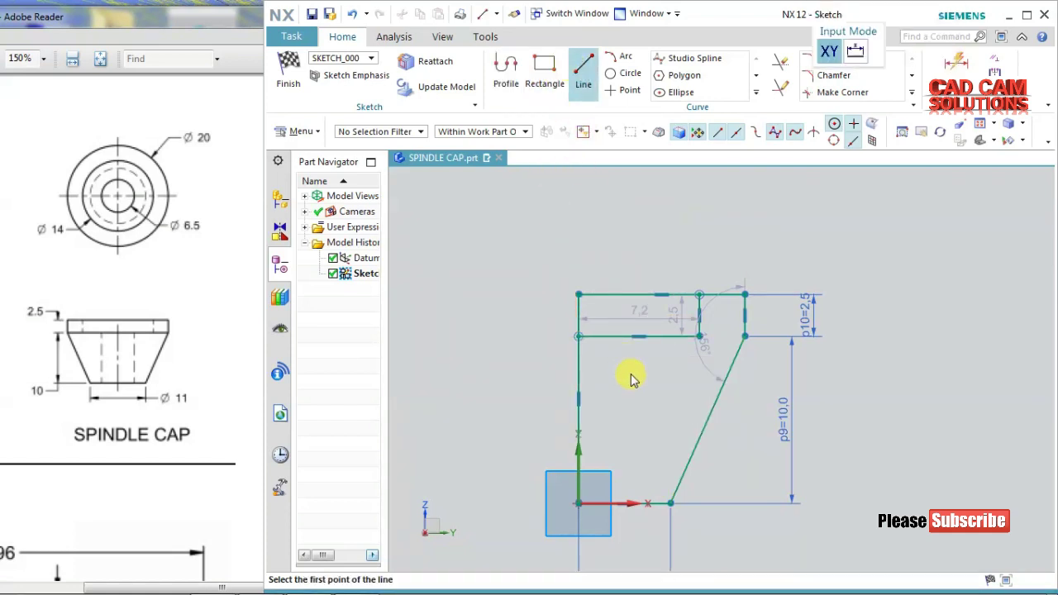
pyautogui.click(608, 337)
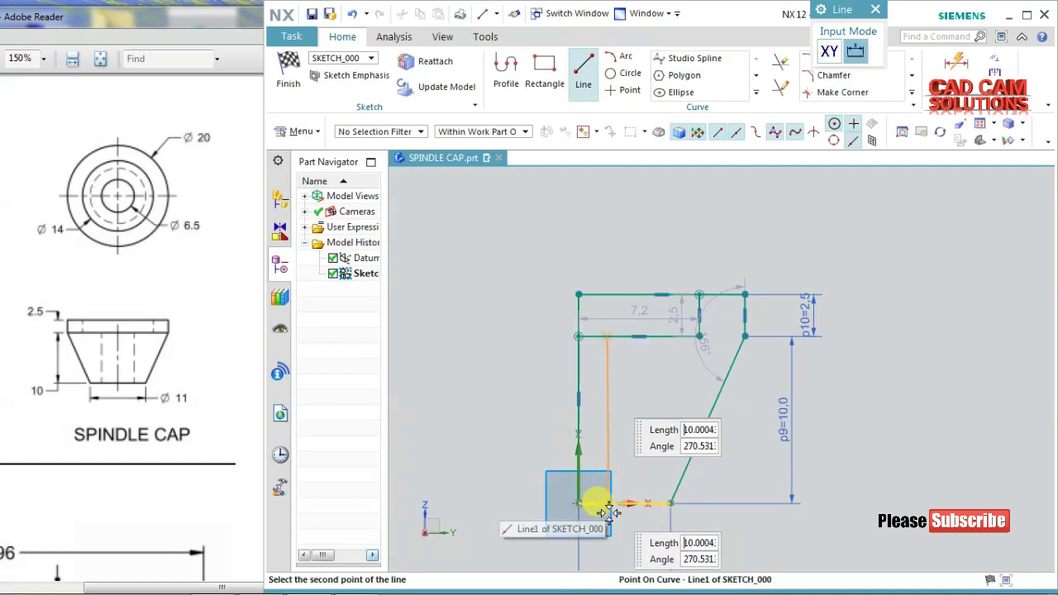
pyautogui.write('27011')
pyautogui.press('Return')
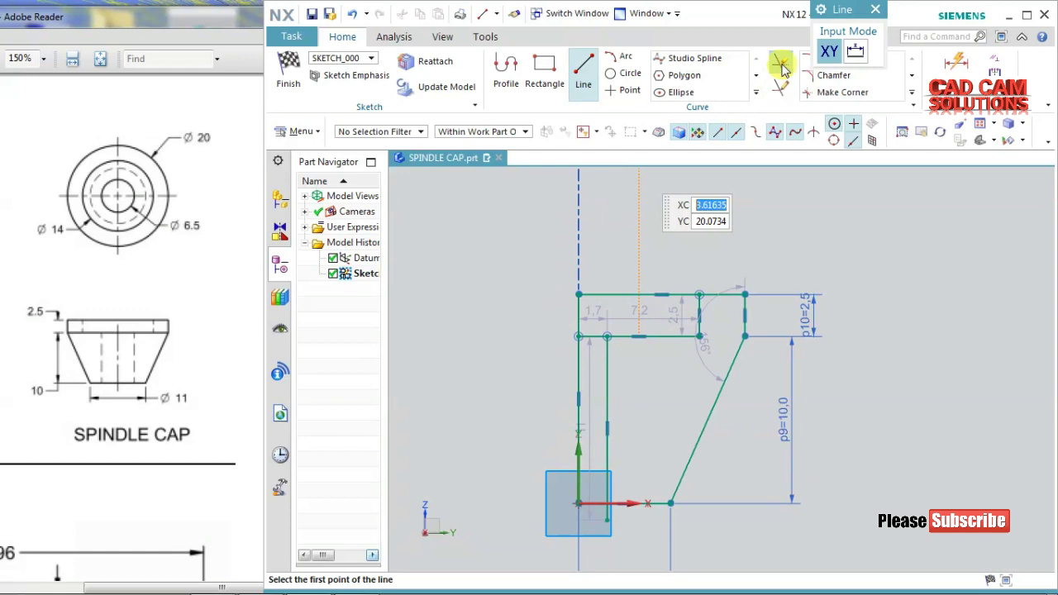
# Step: Quick Trim the top edge, the ledge stub and the excess segment near the origin
pyautogui.click(780, 62)
pyautogui.click(621, 293)
pyautogui.click(585, 330)
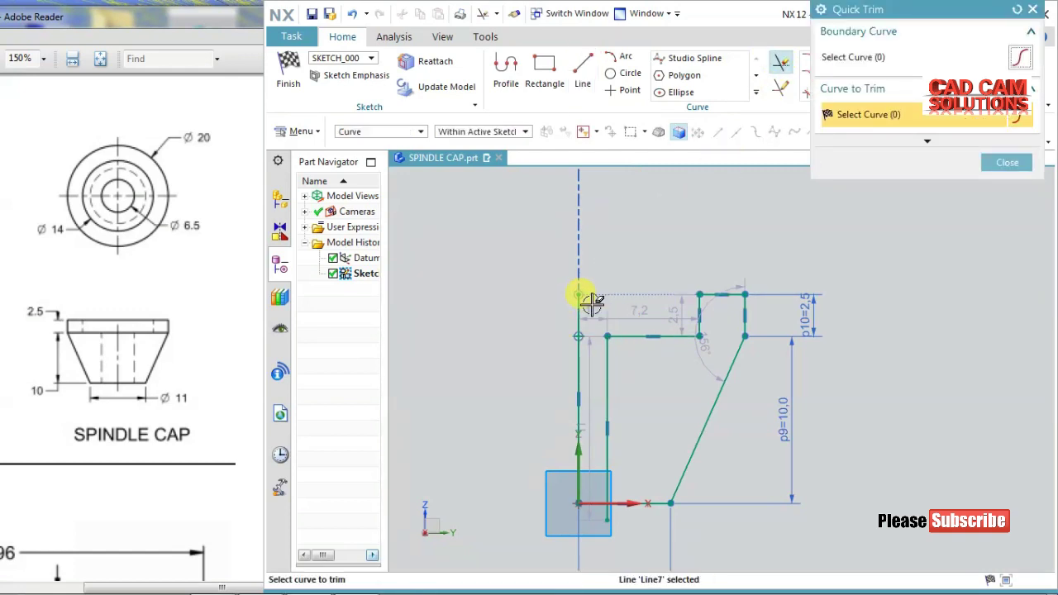
pyautogui.click(593, 504)
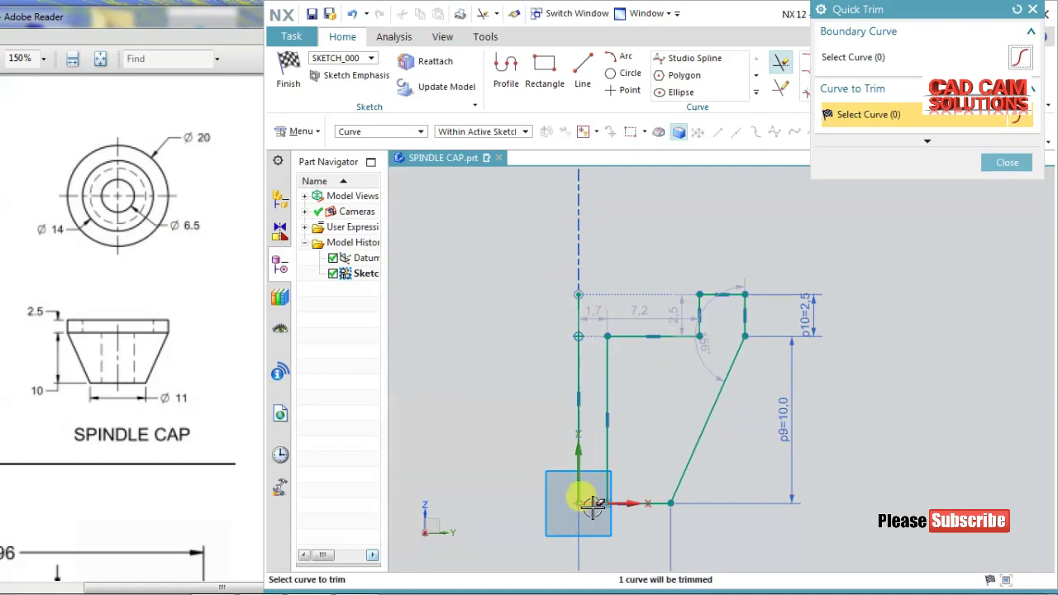
# Step: Convert the vertical axis line of the sketch into a dashed reference line
pyautogui.middleClick(643, 397)
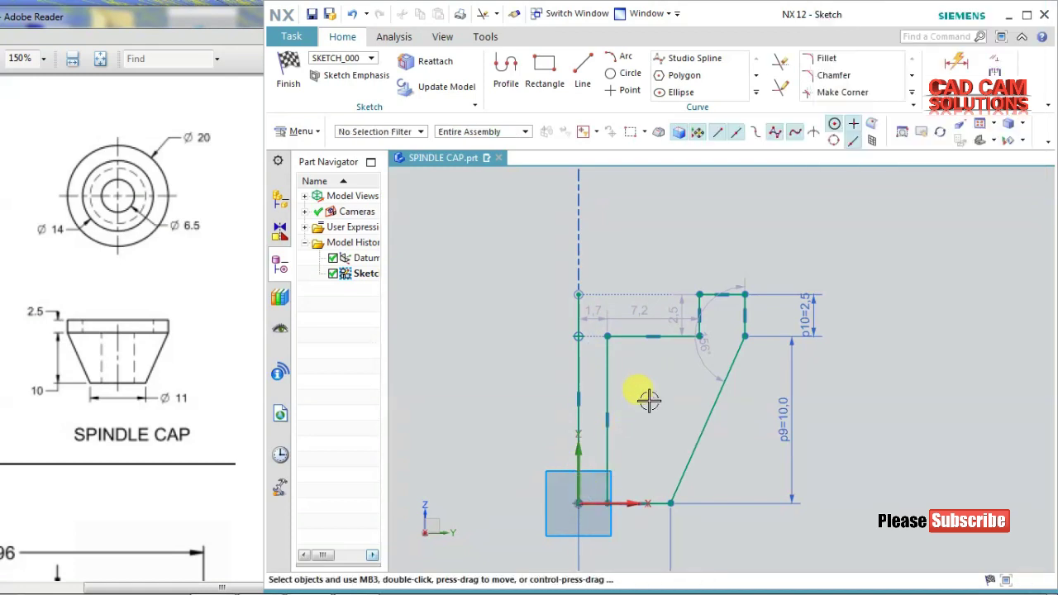
pyautogui.rightClick(579, 349)
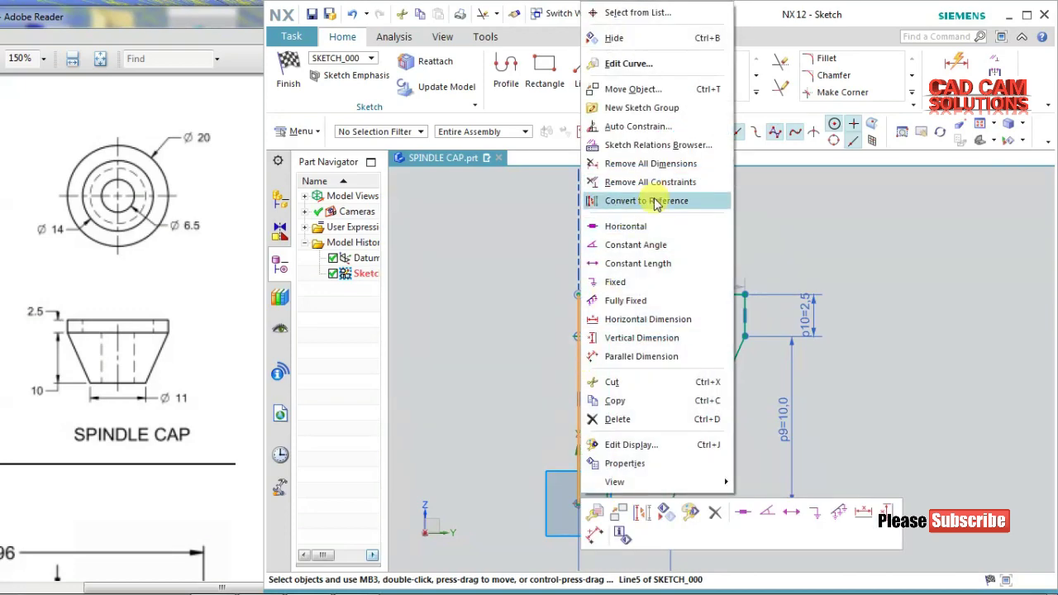
pyautogui.click(657, 202)
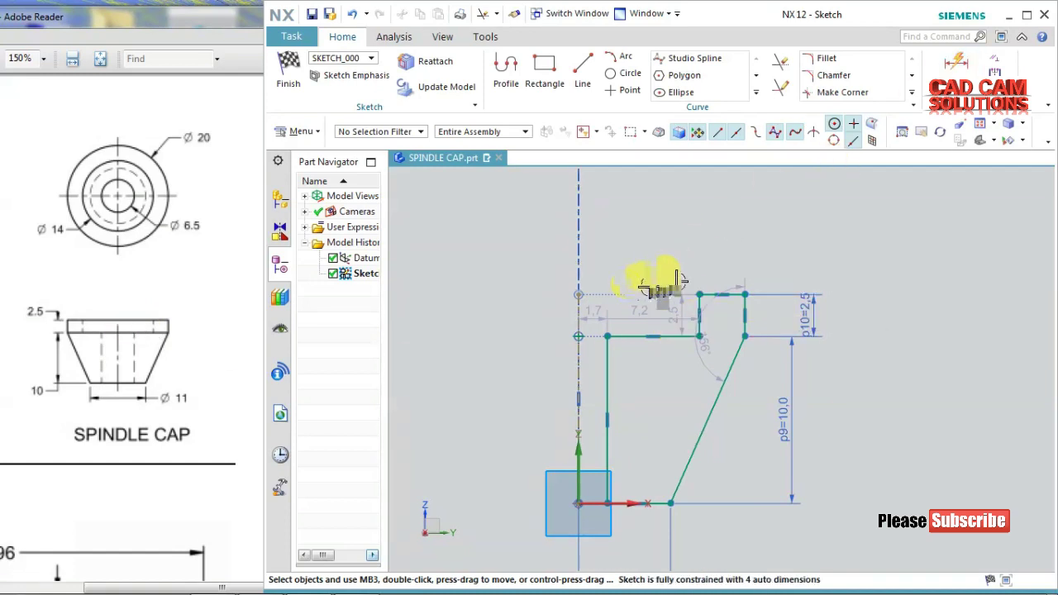
# Step: Re-dimension the 1.7 horizontal recess distance and keep the recess depth at 2.5
pyautogui.doubleClick(598, 312)
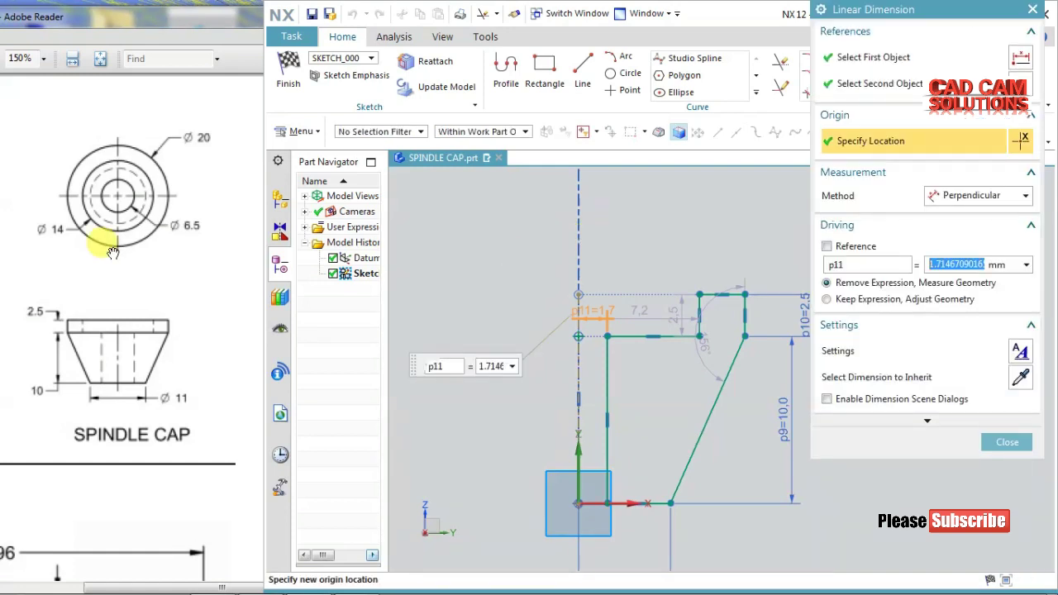
pyautogui.write('6.5/2')
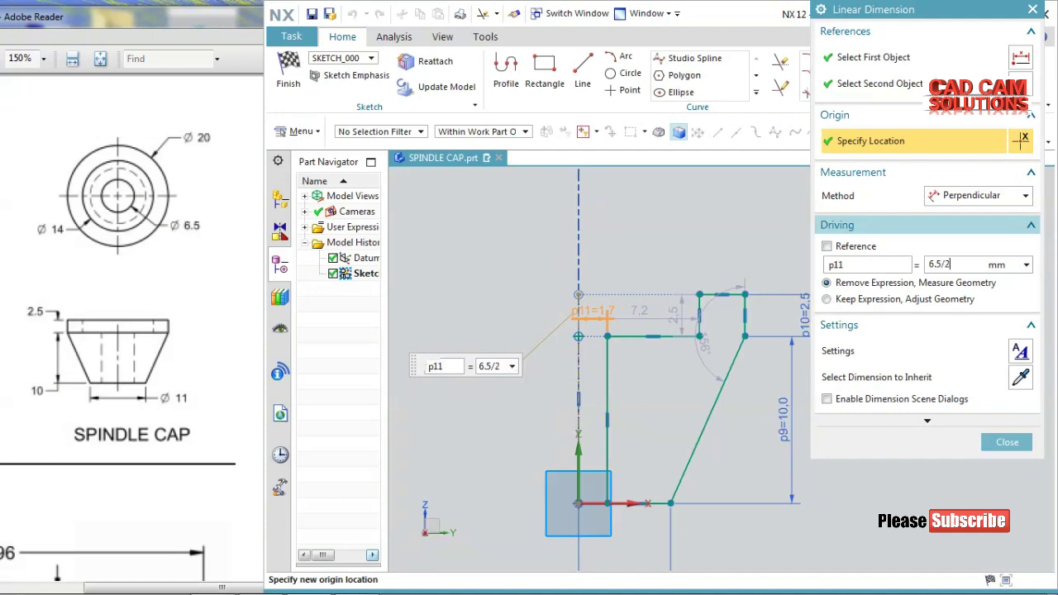
pyautogui.press('Return')
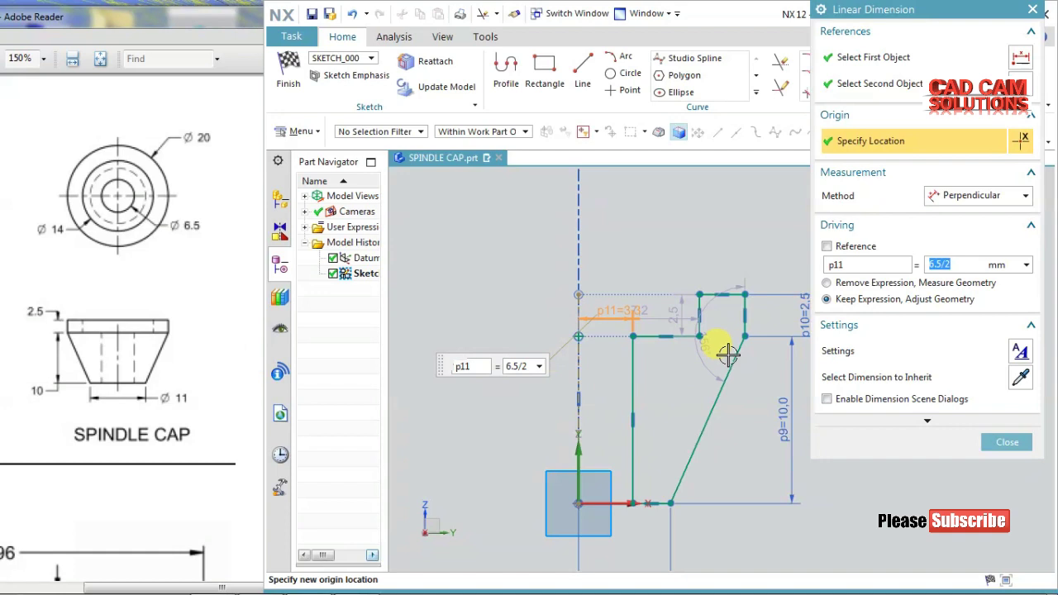
pyautogui.click(682, 304)
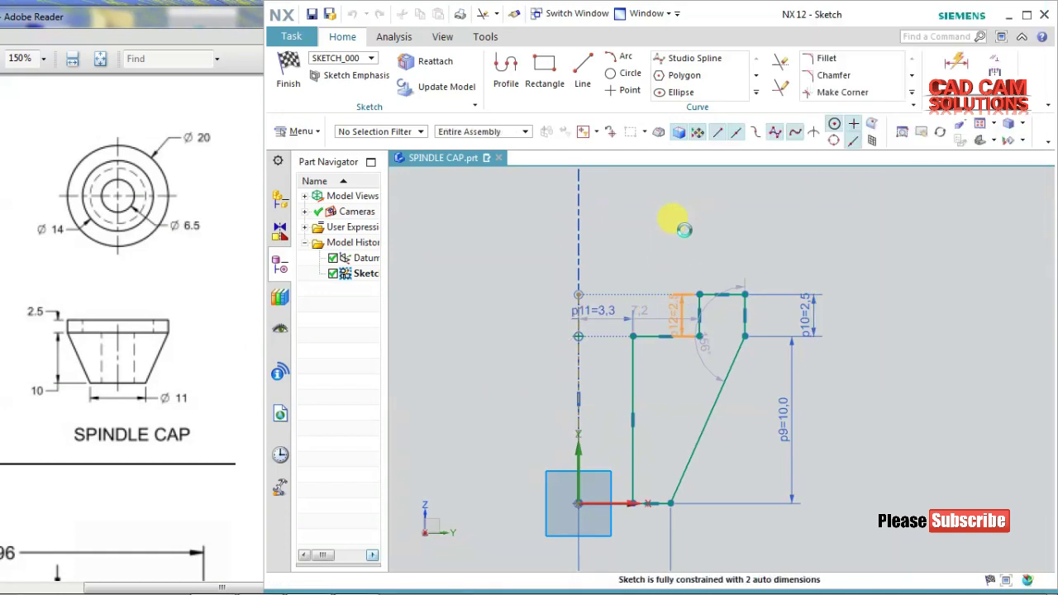
pyautogui.press('Return')
pyautogui.click(1007, 469)
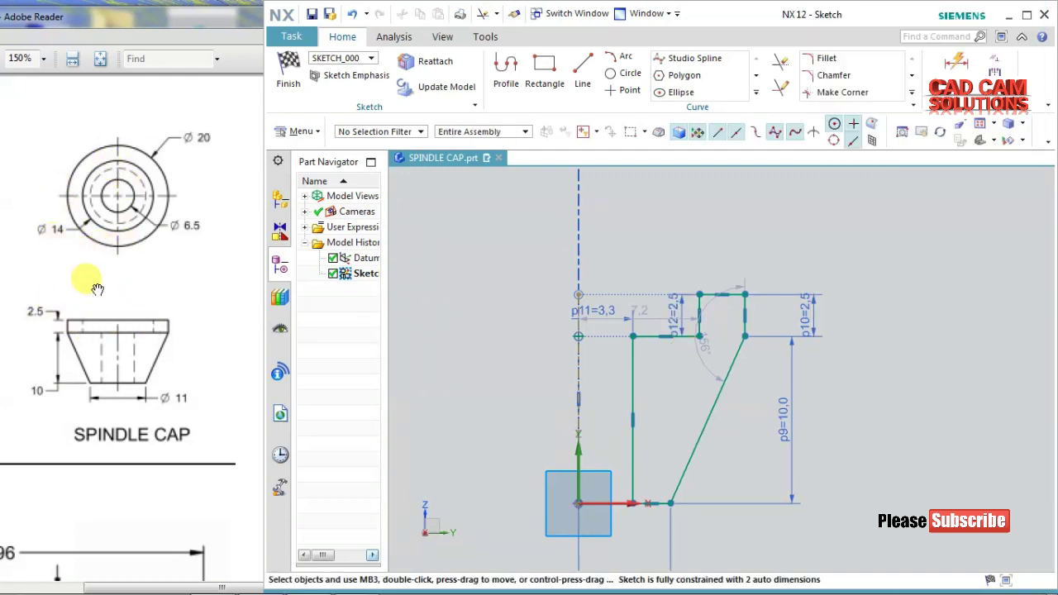
# Step: Change the p13 dimension to 7.0 and zoom out
pyautogui.doubleClick(649, 314)
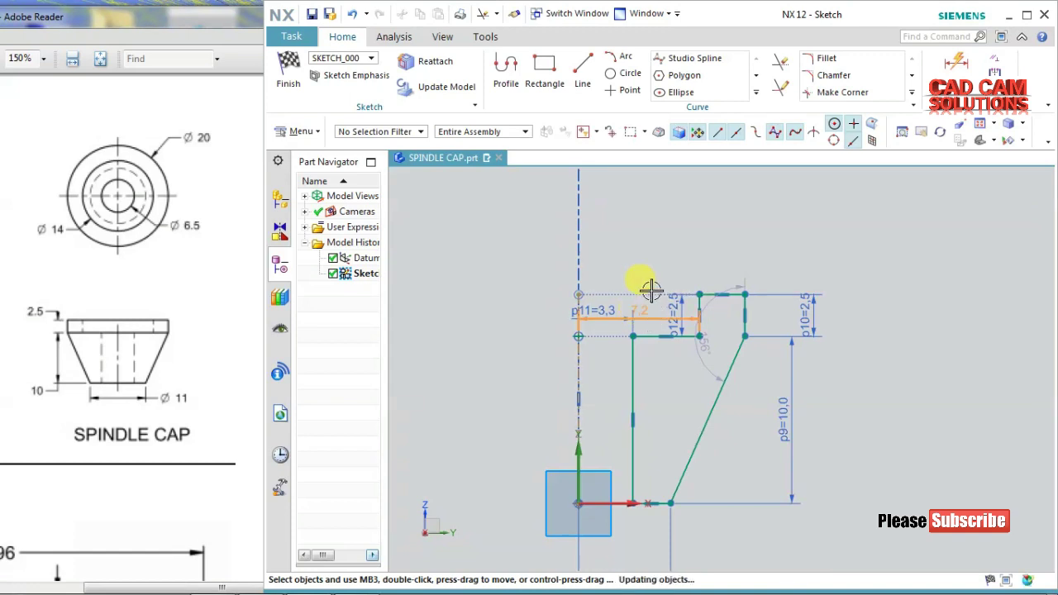
pyautogui.write('7')
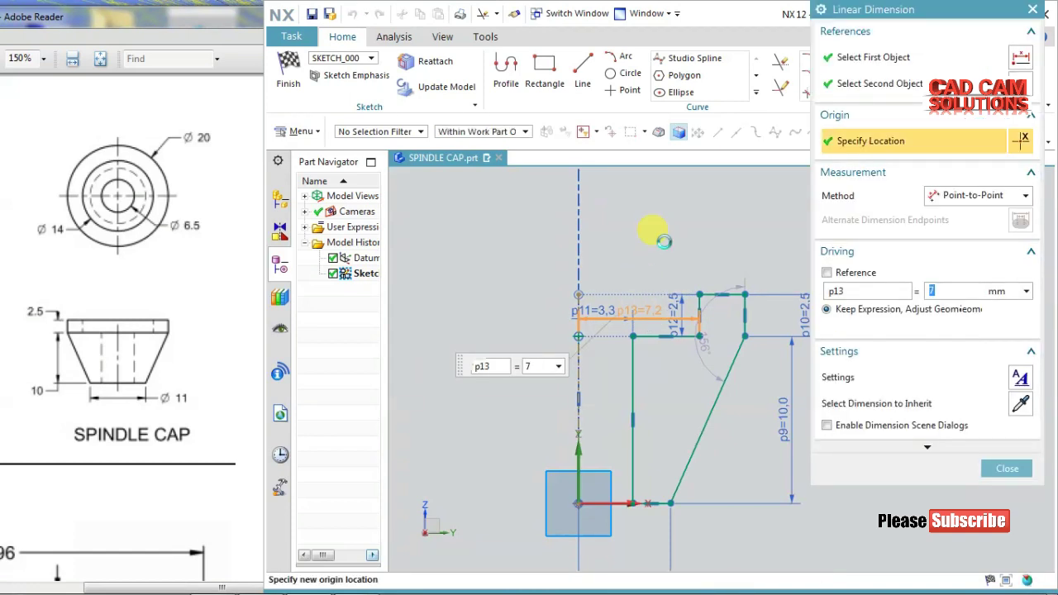
pyautogui.click(1005, 469)
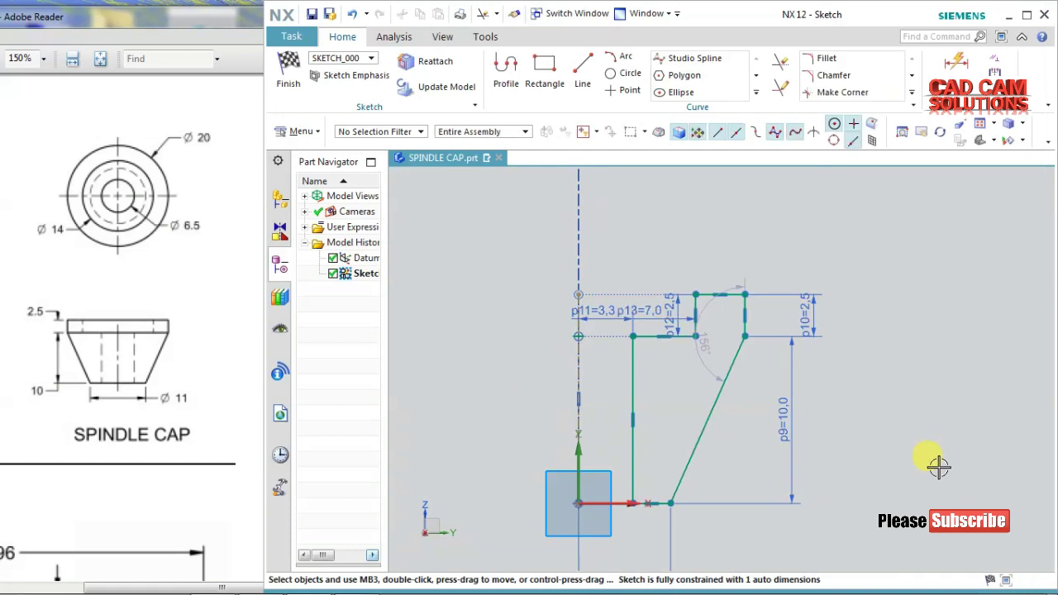
pyautogui.scroll(-1, 938, 467)
pyautogui.scroll(-1, 938, 467)
pyautogui.scroll(-1, 938, 467)
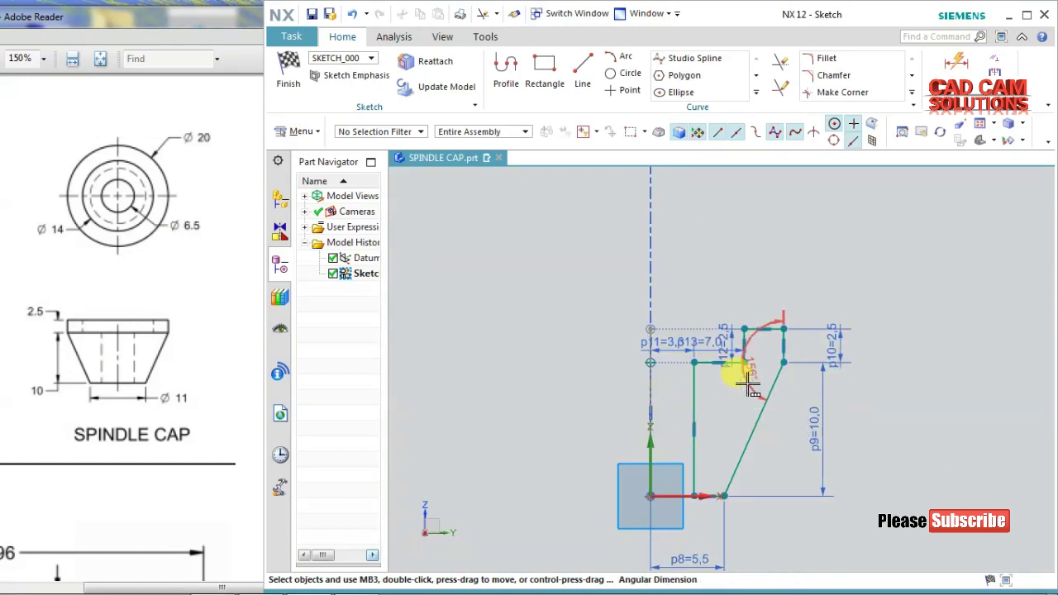
# Step: Replace the 15° slant angle with a 150° angular dimension, then delete that dimension too
pyautogui.click(748, 379)
pyautogui.press('Delete')
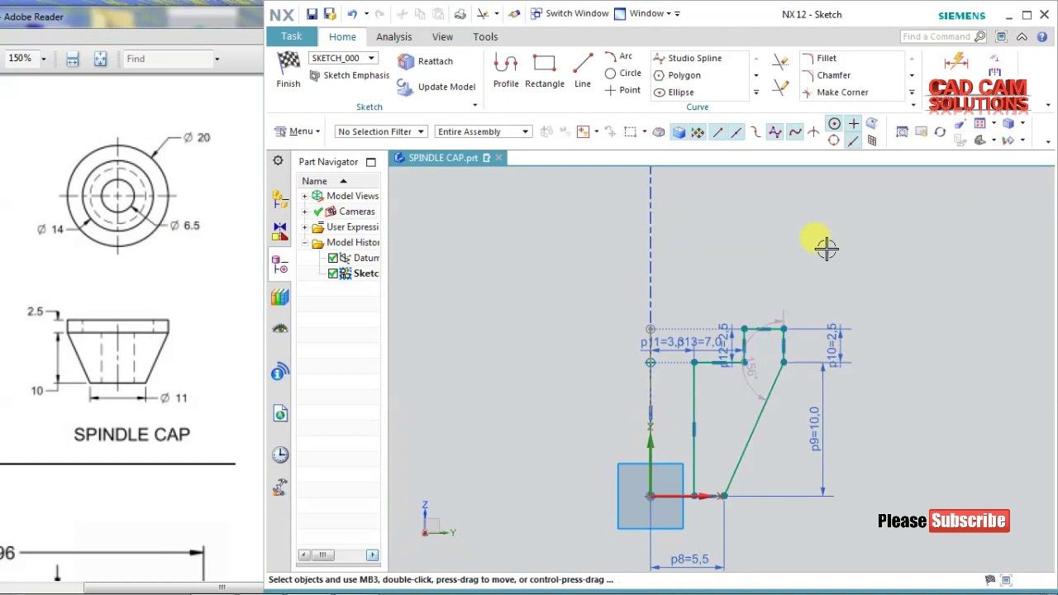
pyautogui.click(956, 73)
pyautogui.click(984, 169)
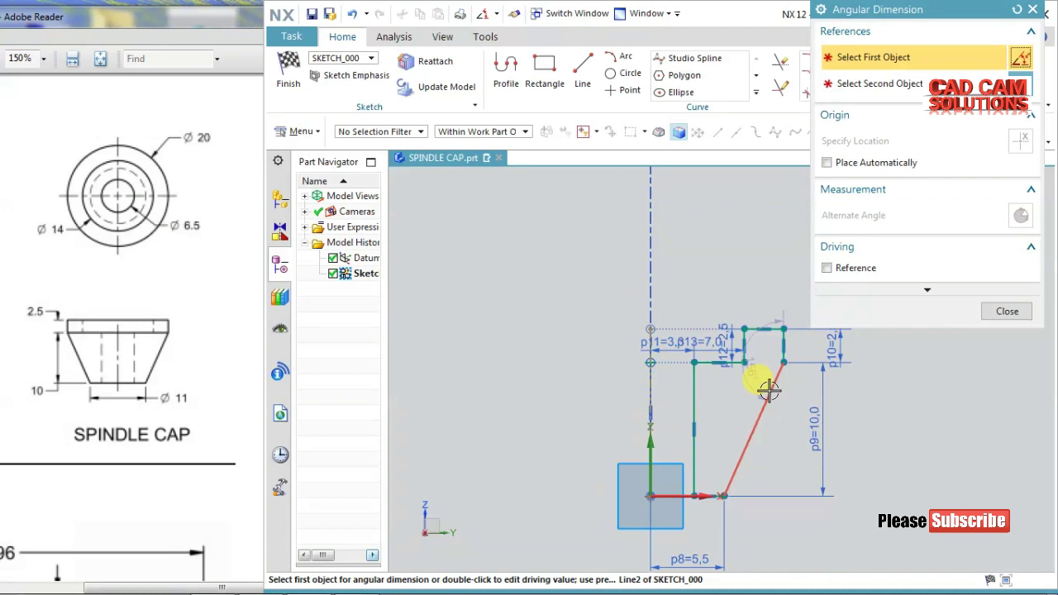
pyautogui.click(773, 380)
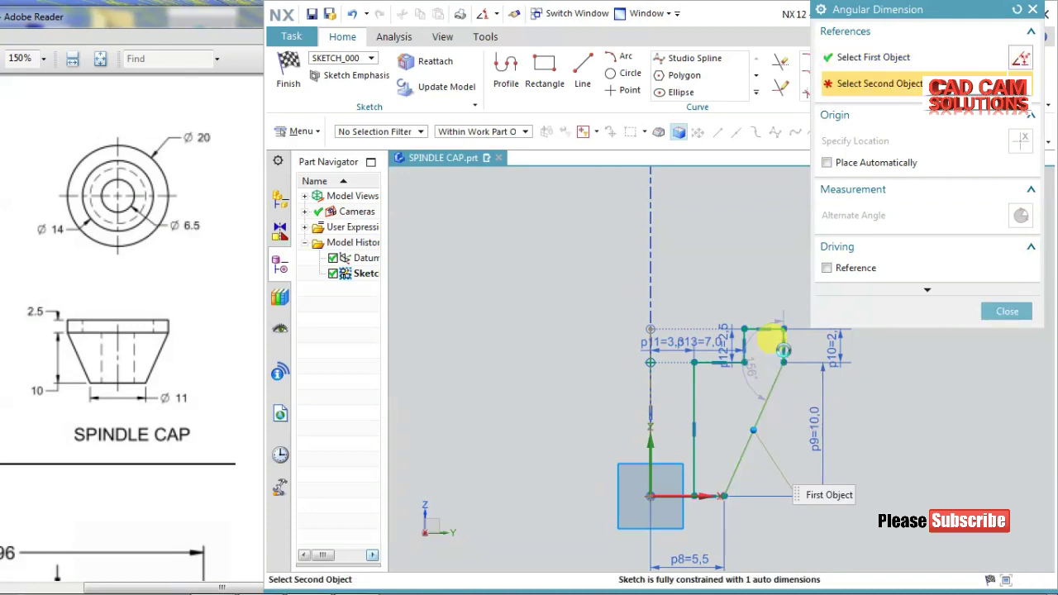
pyautogui.click(782, 347)
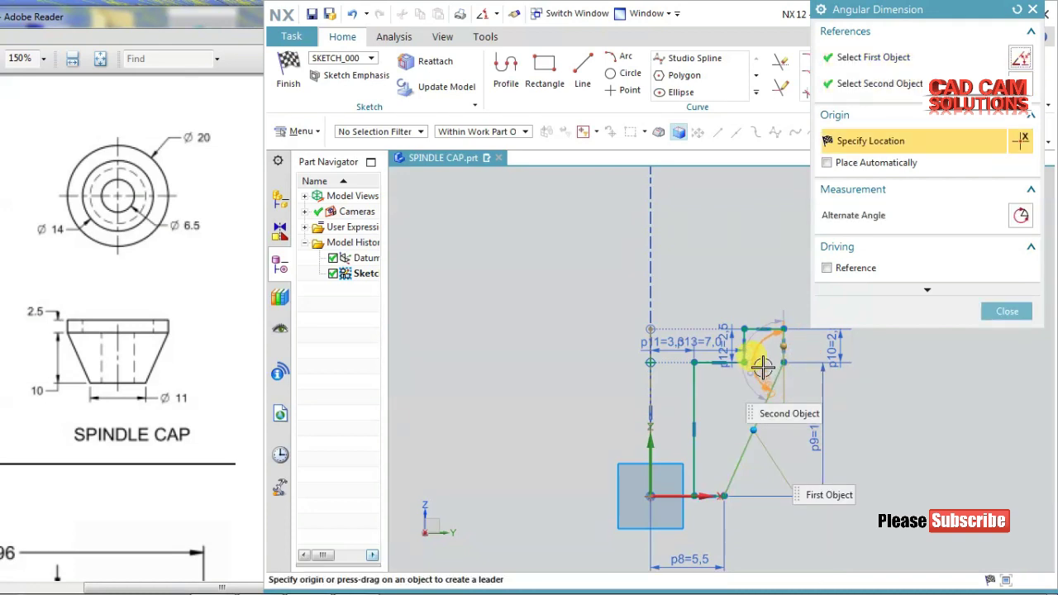
pyautogui.click(880, 376)
pyautogui.write('150')
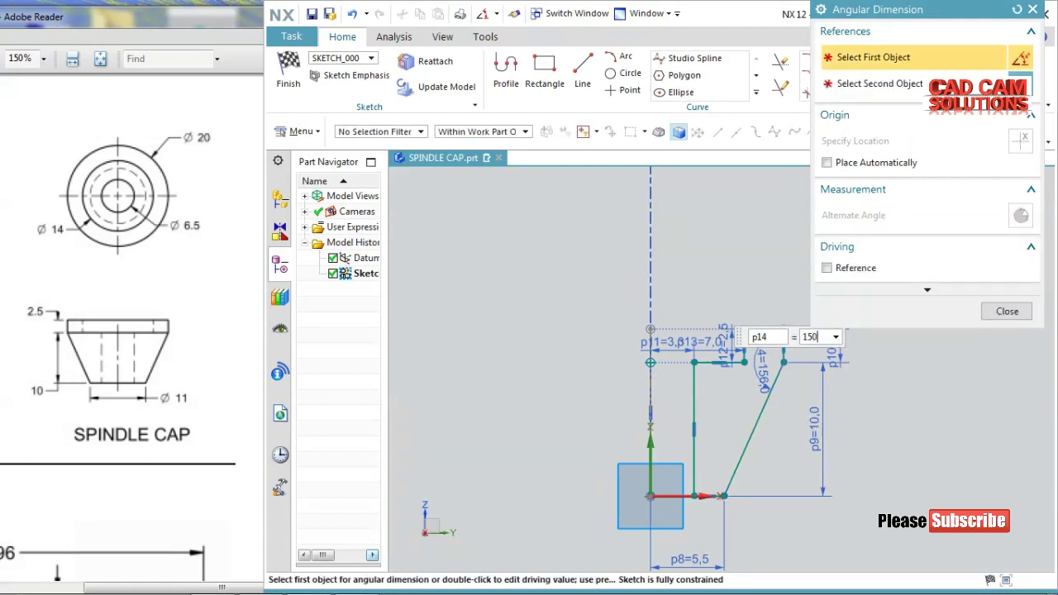
pyautogui.press('Return')
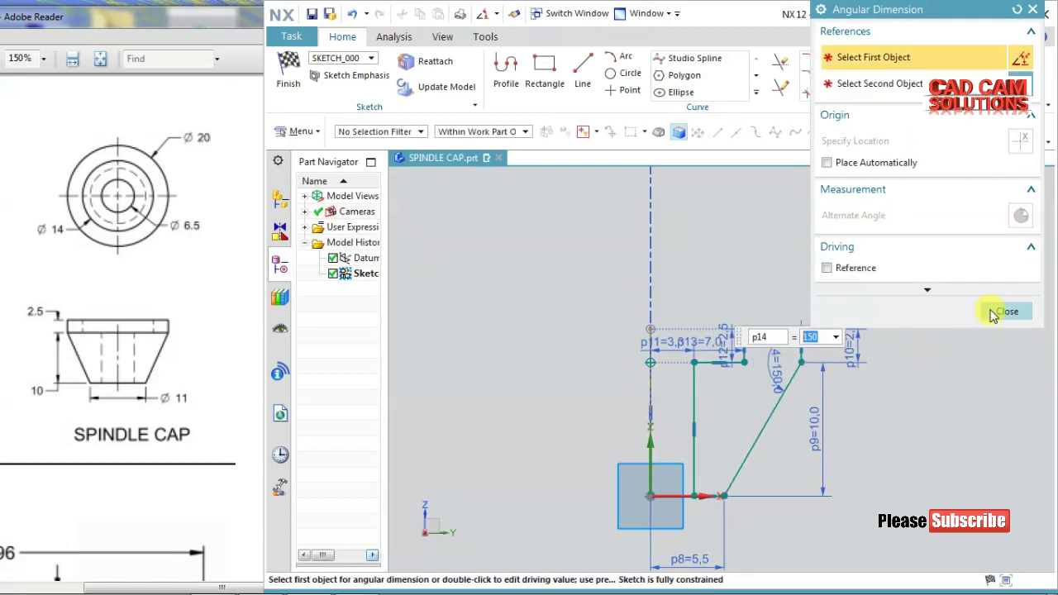
pyautogui.click(1007, 312)
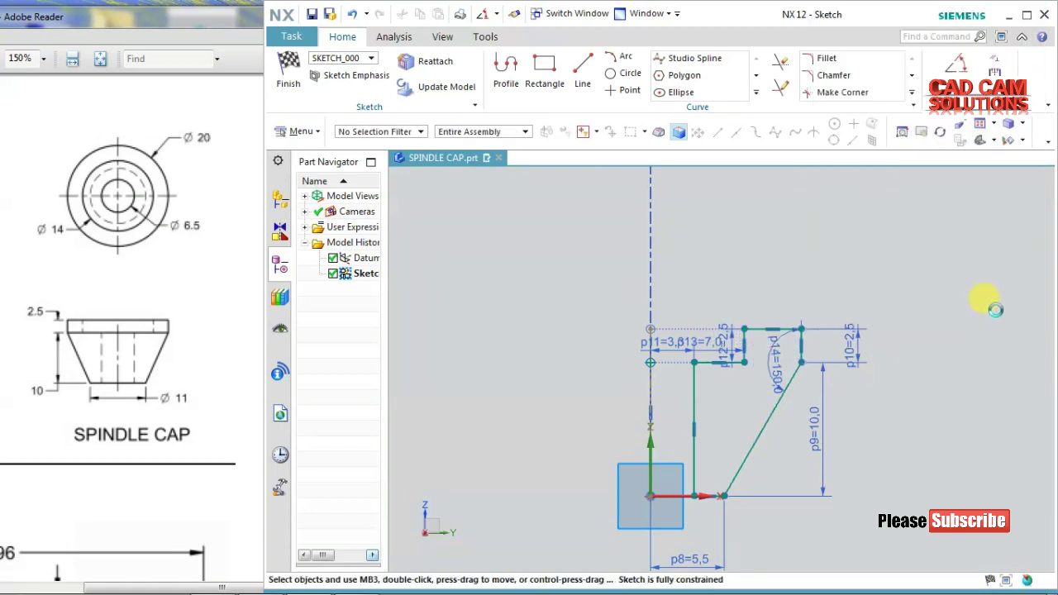
pyautogui.click(770, 387)
pyautogui.press('Delete')
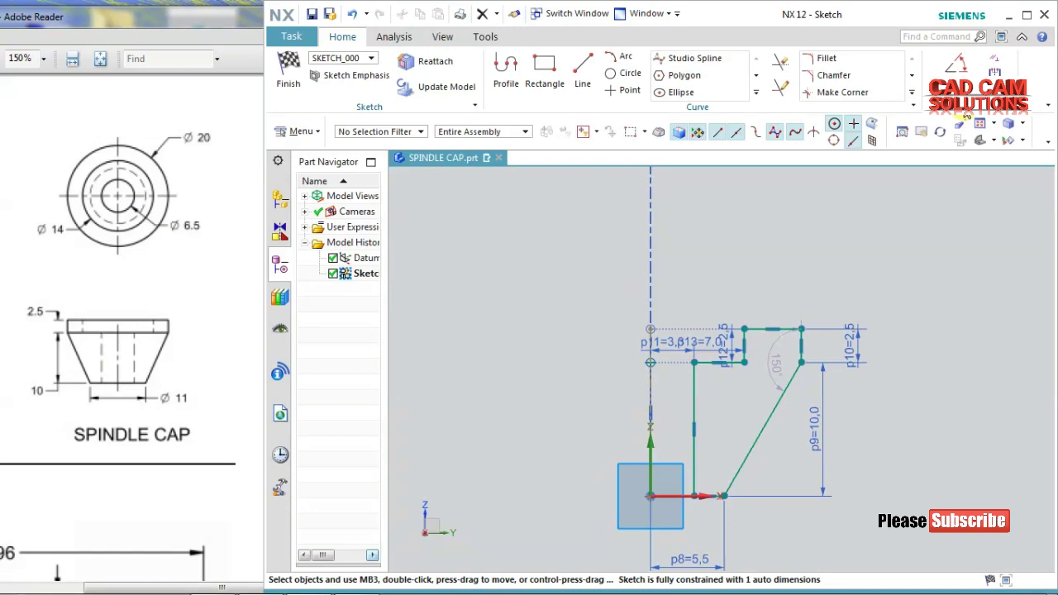
# Step: Dimension the top width from the axis at 10 and finish the sketch
pyautogui.click(956, 73)
pyautogui.click(992, 133)
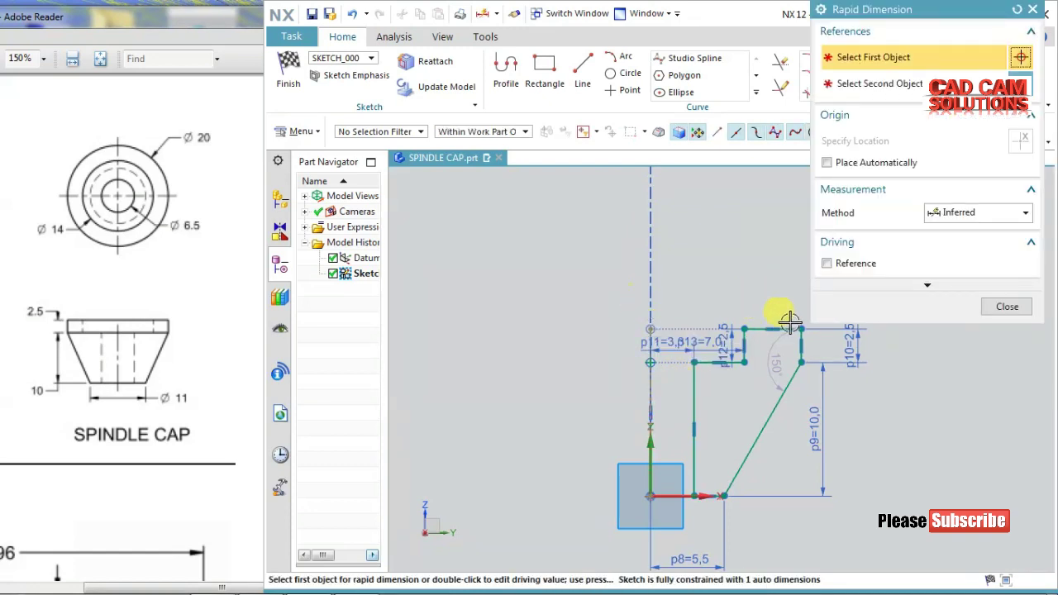
pyautogui.click(800, 328)
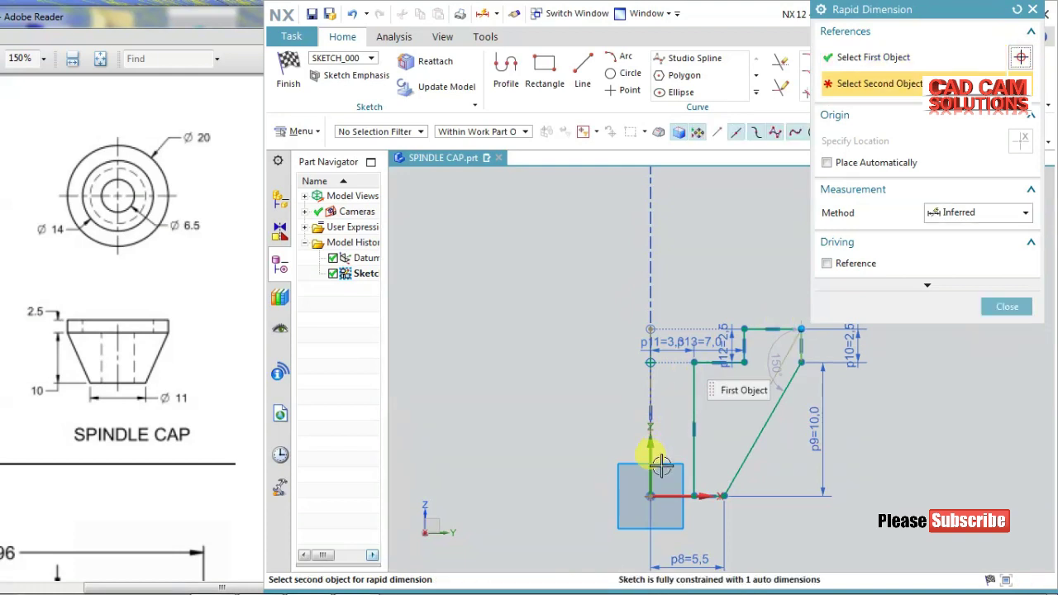
pyautogui.click(652, 307)
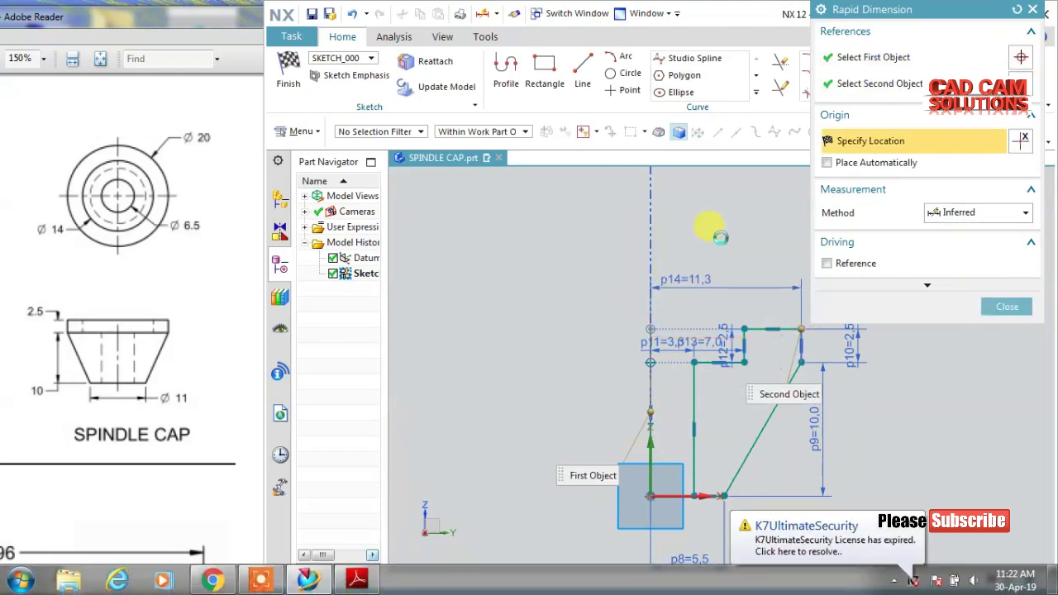
pyautogui.click(713, 234)
pyautogui.write('10')
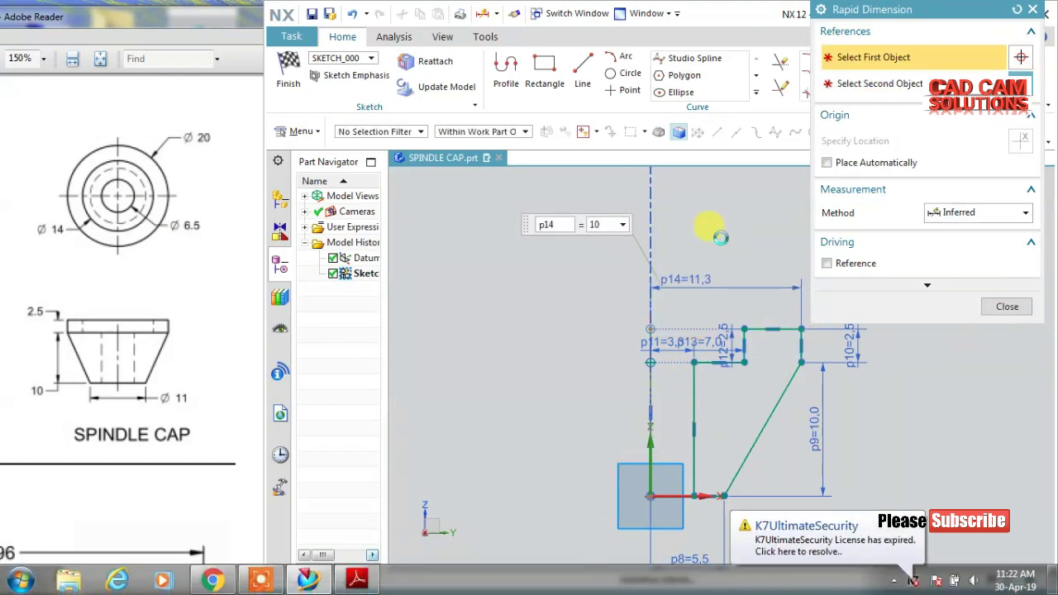
pyautogui.press('Return')
pyautogui.click(1007, 308)
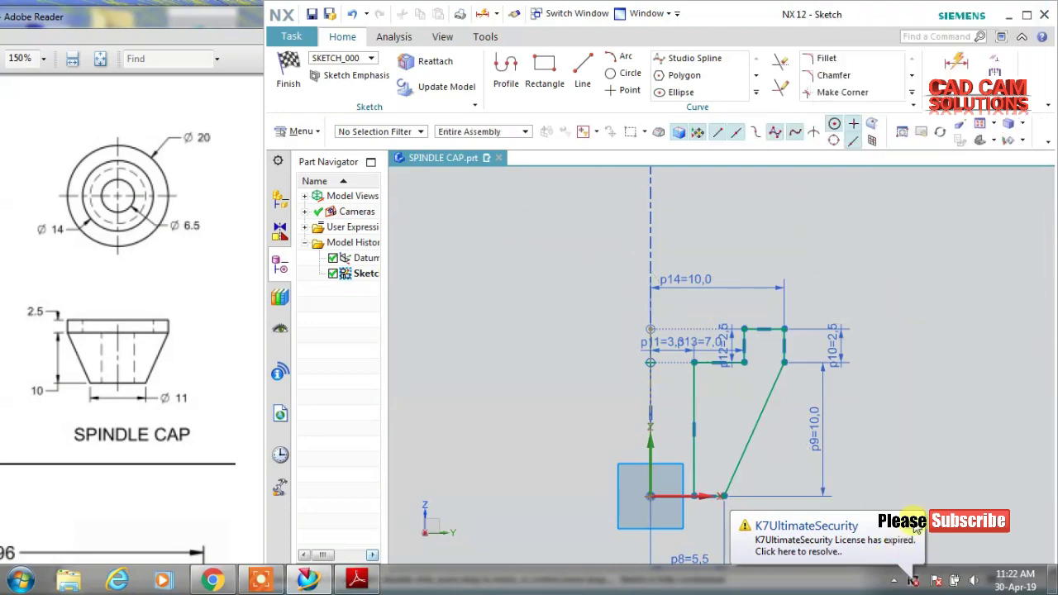
pyautogui.click(286, 81)
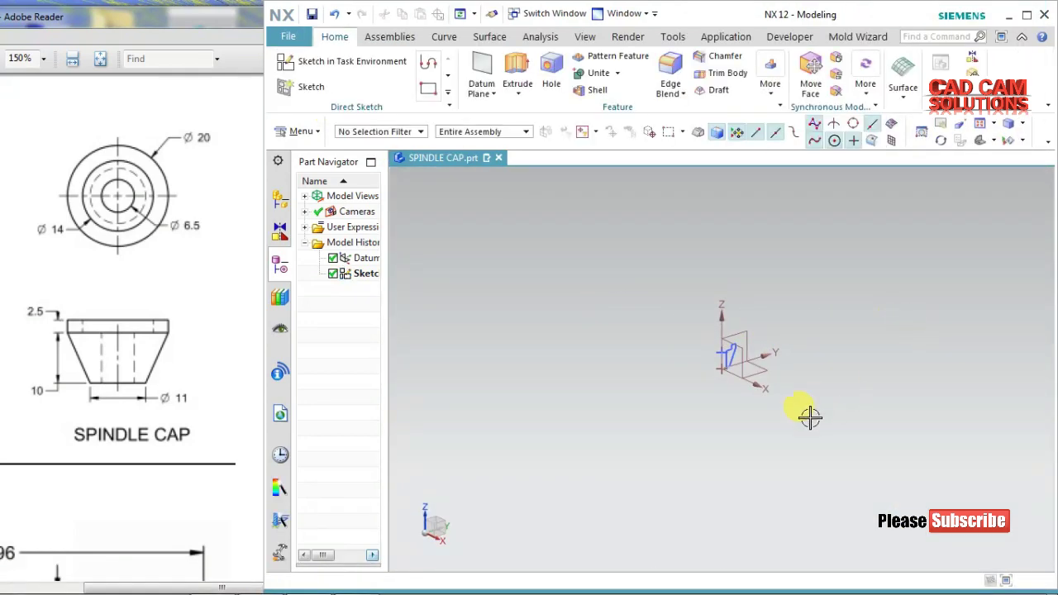
# Step: Revolve the sketch curves 360° about the Z datum axis into a solid cap
pyautogui.click(518, 93)
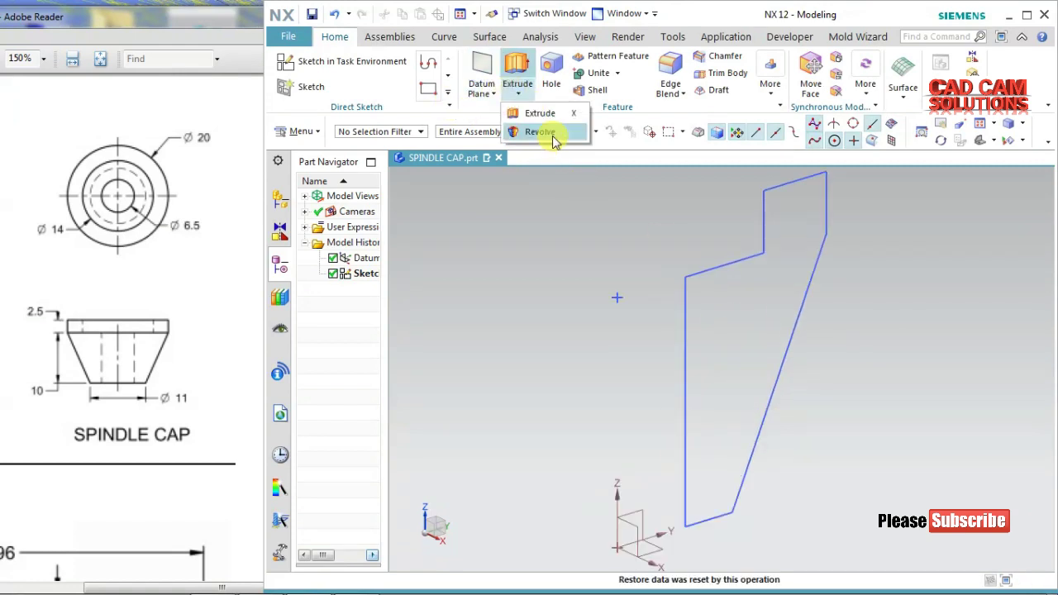
pyautogui.click(541, 131)
pyautogui.click(686, 318)
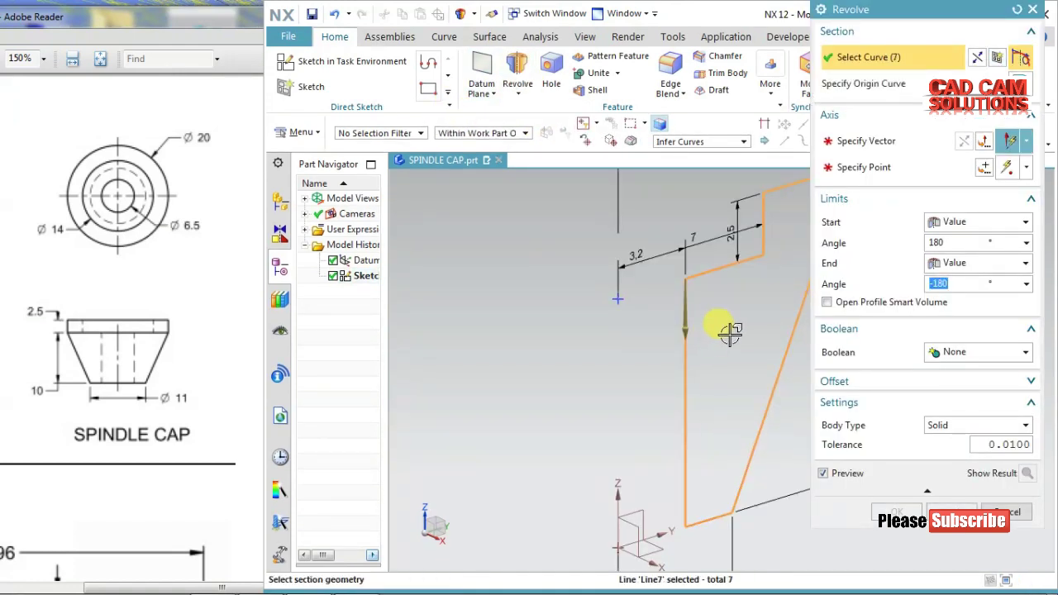
pyautogui.click(880, 145)
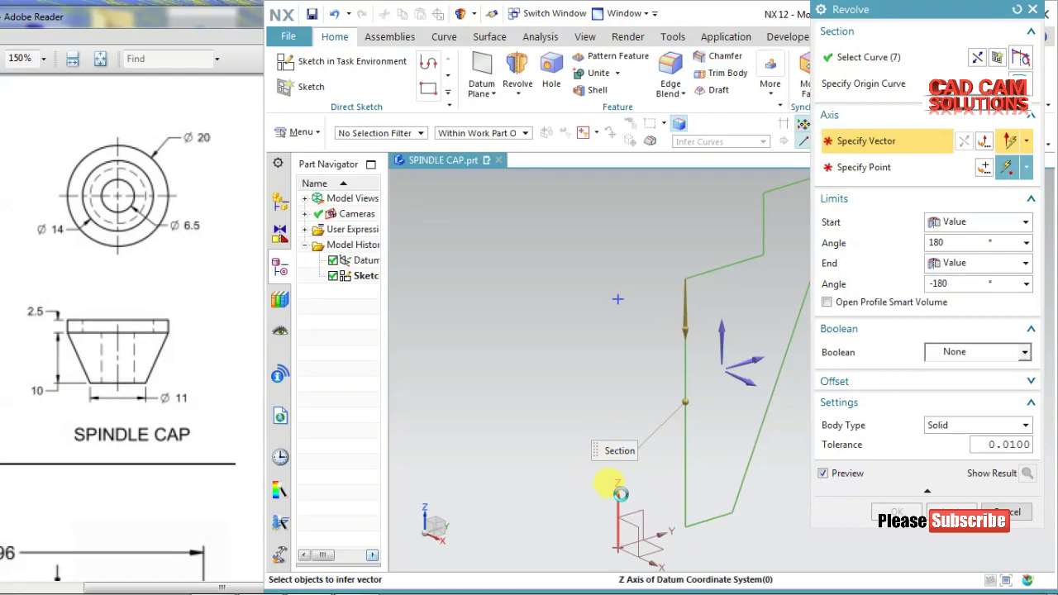
pyautogui.click(619, 493)
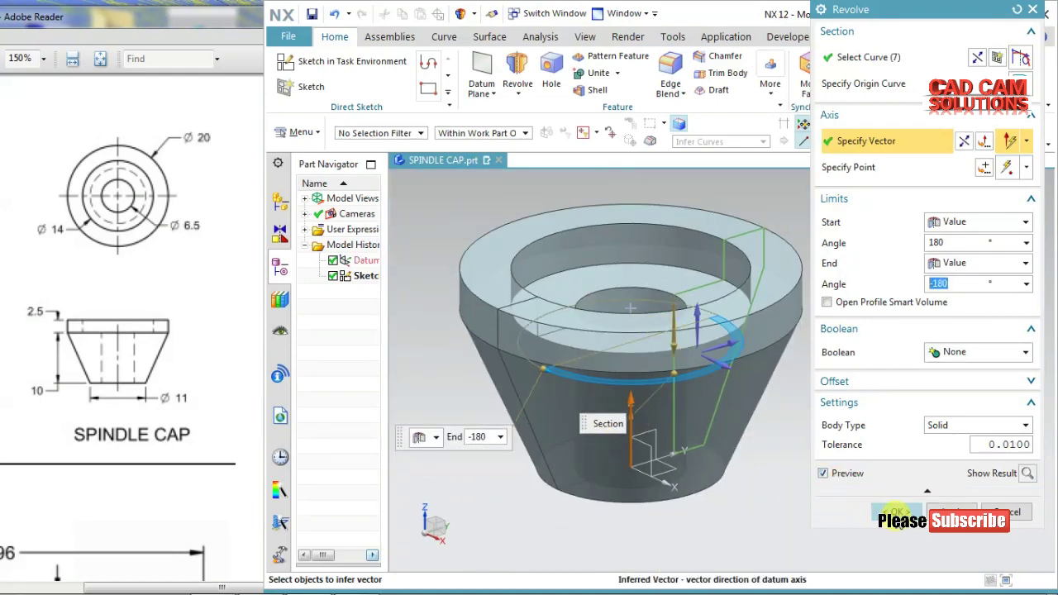
pyautogui.click(897, 511)
pyautogui.moveTo(810, 439)
pyautogui.mouseDown(button='middle')
pyautogui.moveTo(729, 406)
pyautogui.moveTo(760, 395)
pyautogui.moveTo(772, 422)
pyautogui.moveTo(758, 427)
pyautogui.moveTo(775, 406)
pyautogui.moveTo(705, 424)
pyautogui.moveTo(755, 397)
pyautogui.moveTo(768, 416)
pyautogui.mouseUp(button='middle')
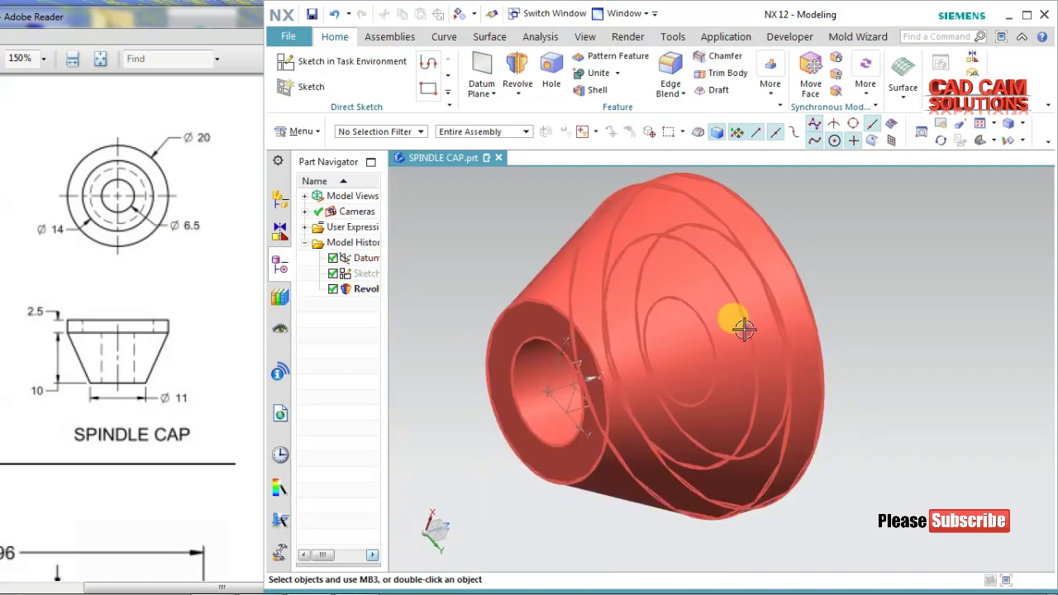
# Step: Give the revolved spindle cap body an orange display colour and save the part file
pyautogui.click(742, 326)
pyautogui.click(585, 36)
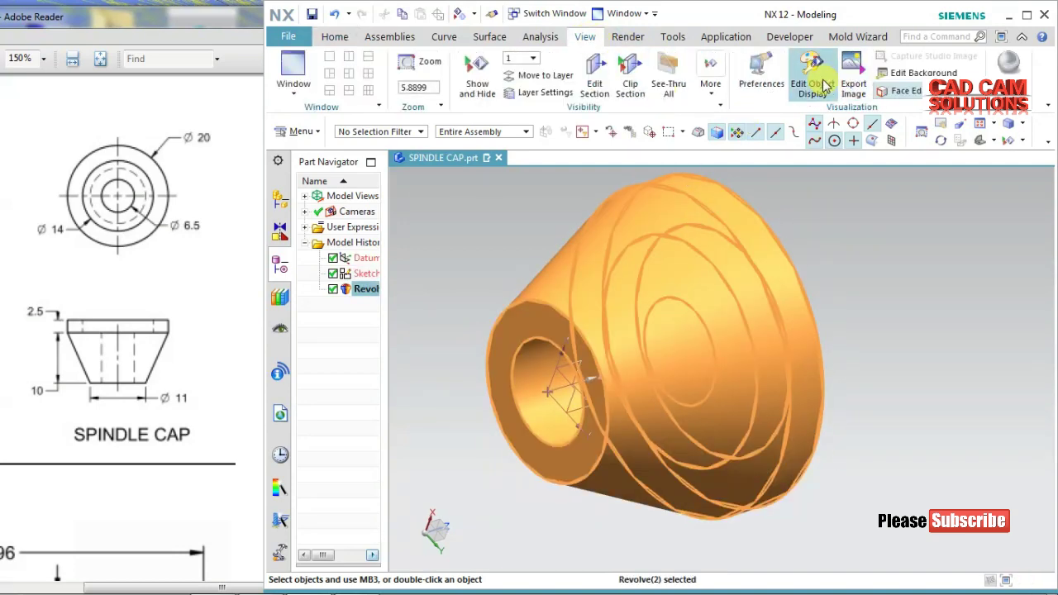
pyautogui.click(814, 71)
pyautogui.click(978, 99)
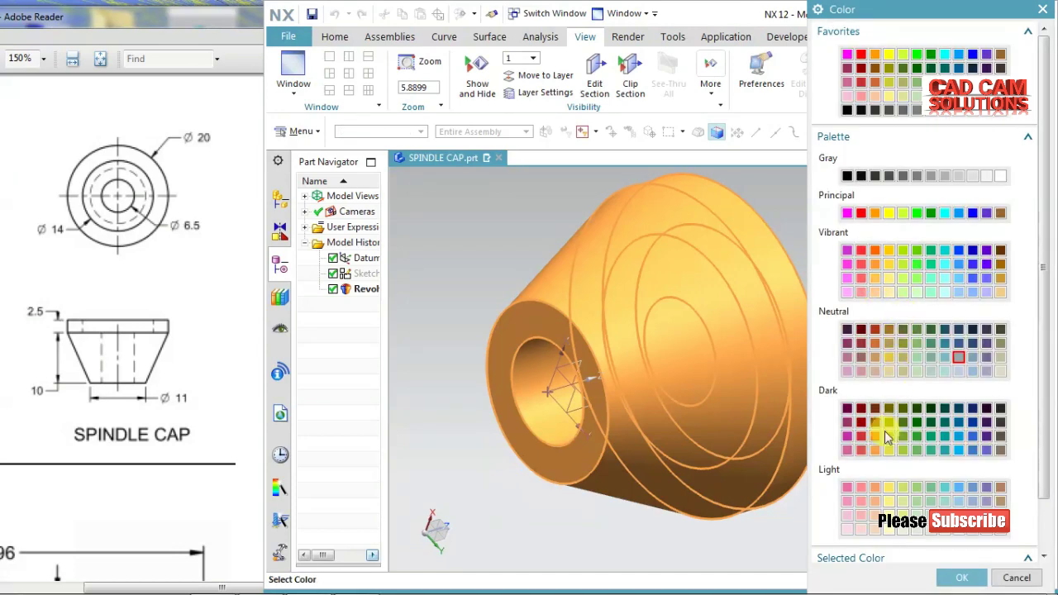
pyautogui.click(875, 439)
pyautogui.click(961, 577)
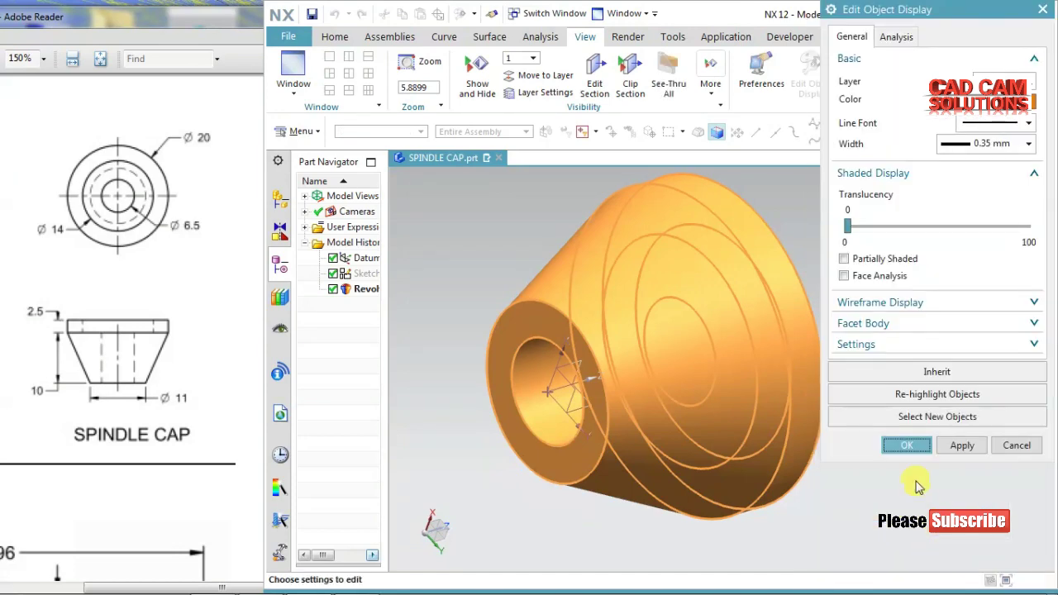
pyautogui.click(908, 448)
pyautogui.moveTo(926, 353)
pyautogui.mouseDown(button='middle')
pyautogui.moveTo(841, 359)
pyautogui.moveTo(832, 314)
pyautogui.moveTo(851, 330)
pyautogui.moveTo(827, 322)
pyautogui.mouseUp(button='middle')
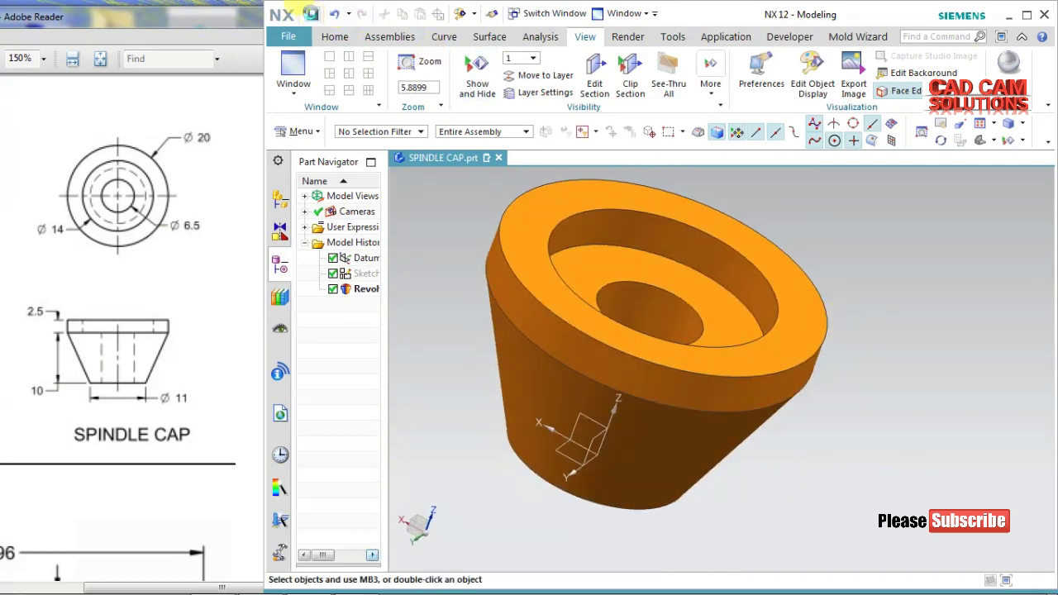
pyautogui.click(310, 13)
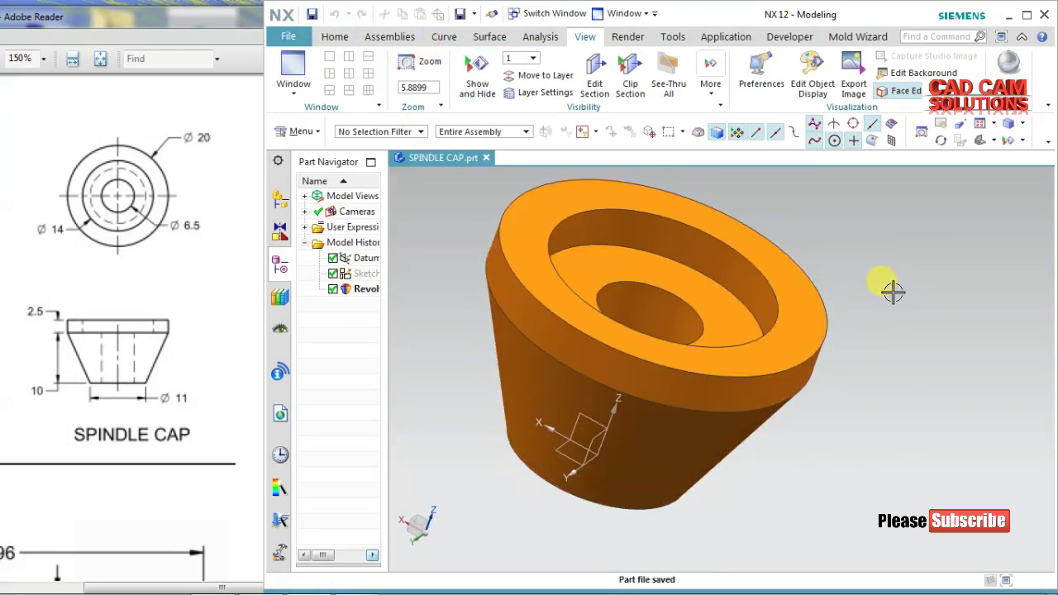